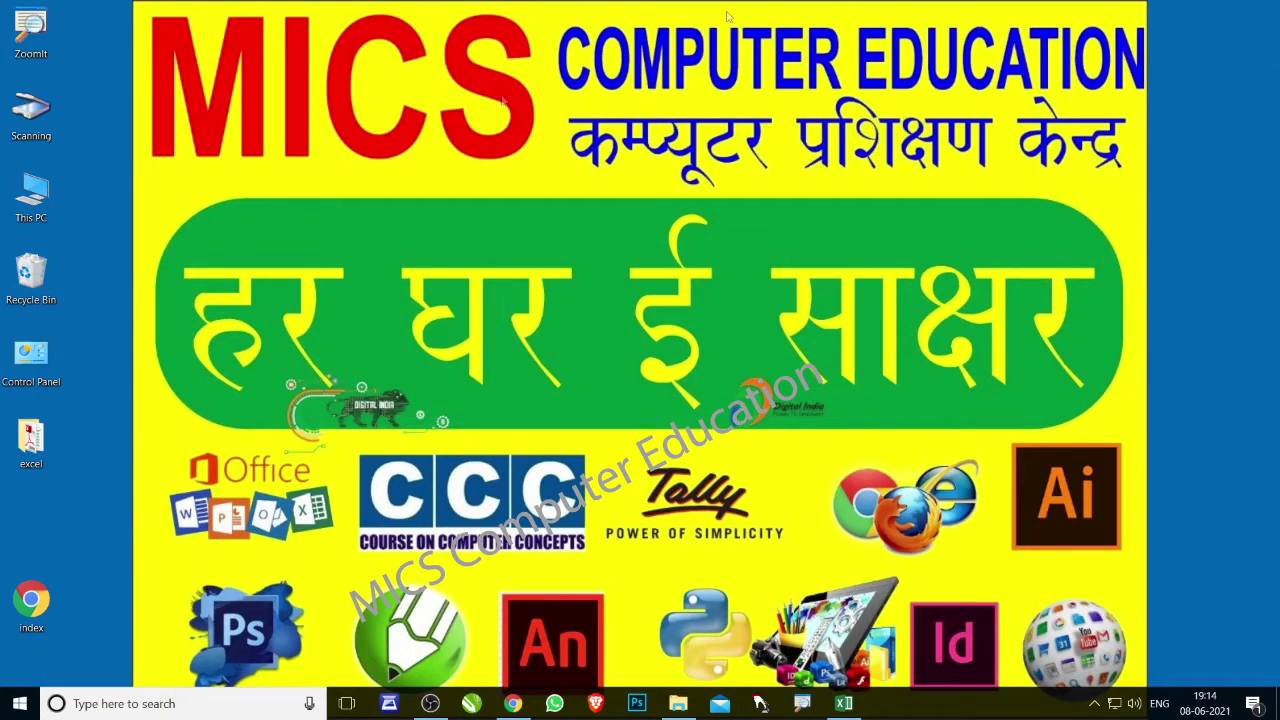
Step: Restore the excel practice workbook from the taskbar, showing the SAMM'S CARS table on ex-5
{"action": "left_click", "coordinate": [843, 703]}
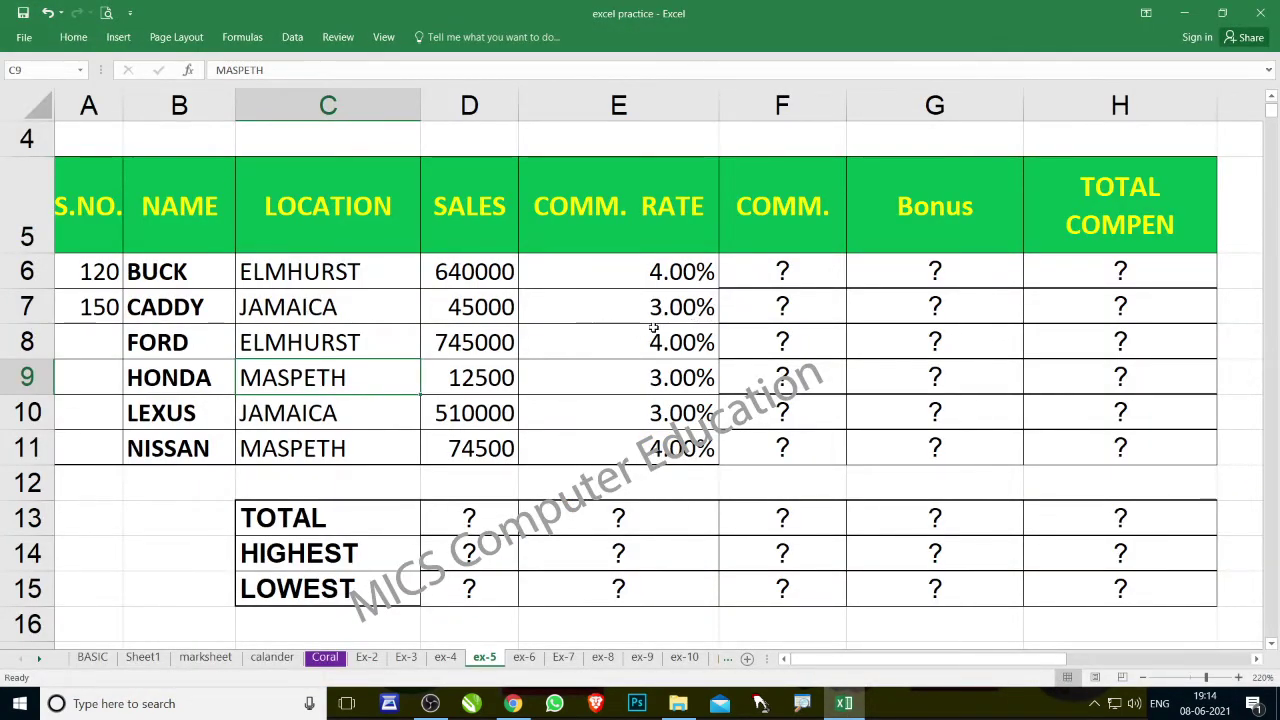
{"action": "scroll", "coordinate": [653, 327], "scroll_direction": "up", "scroll_amount": 1}
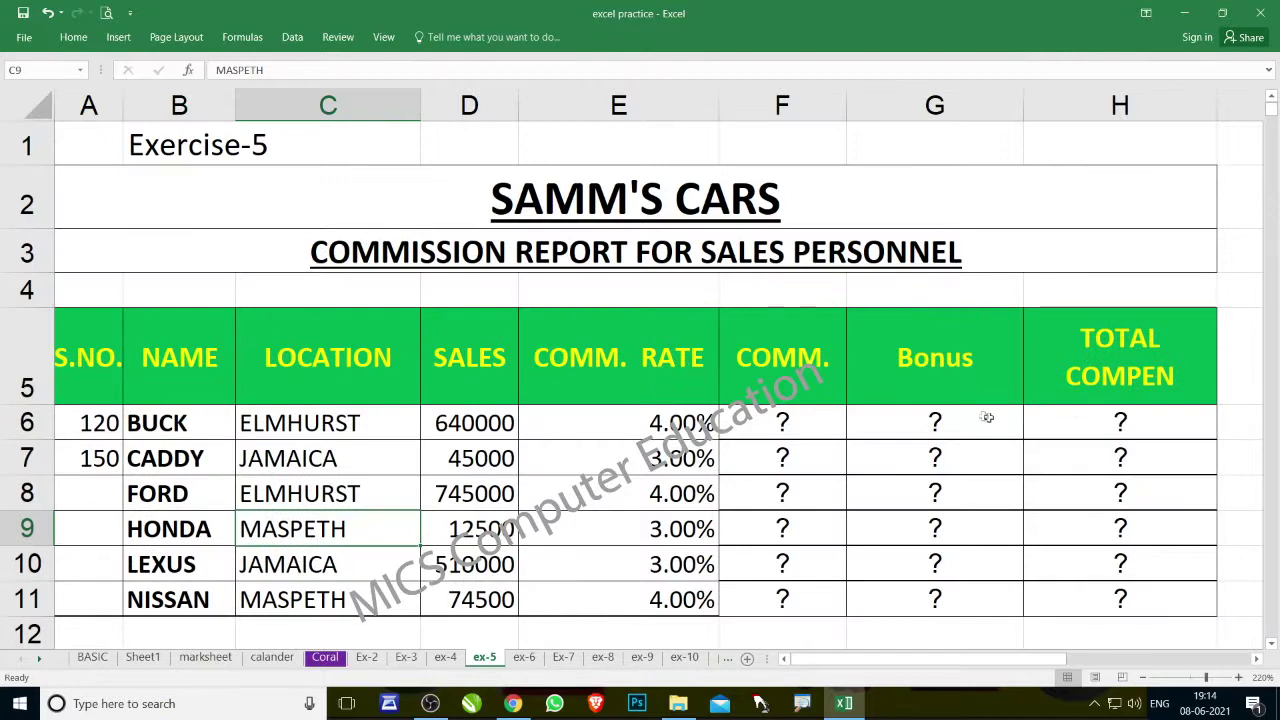
{"action": "left_click", "coordinate": [303, 260]}
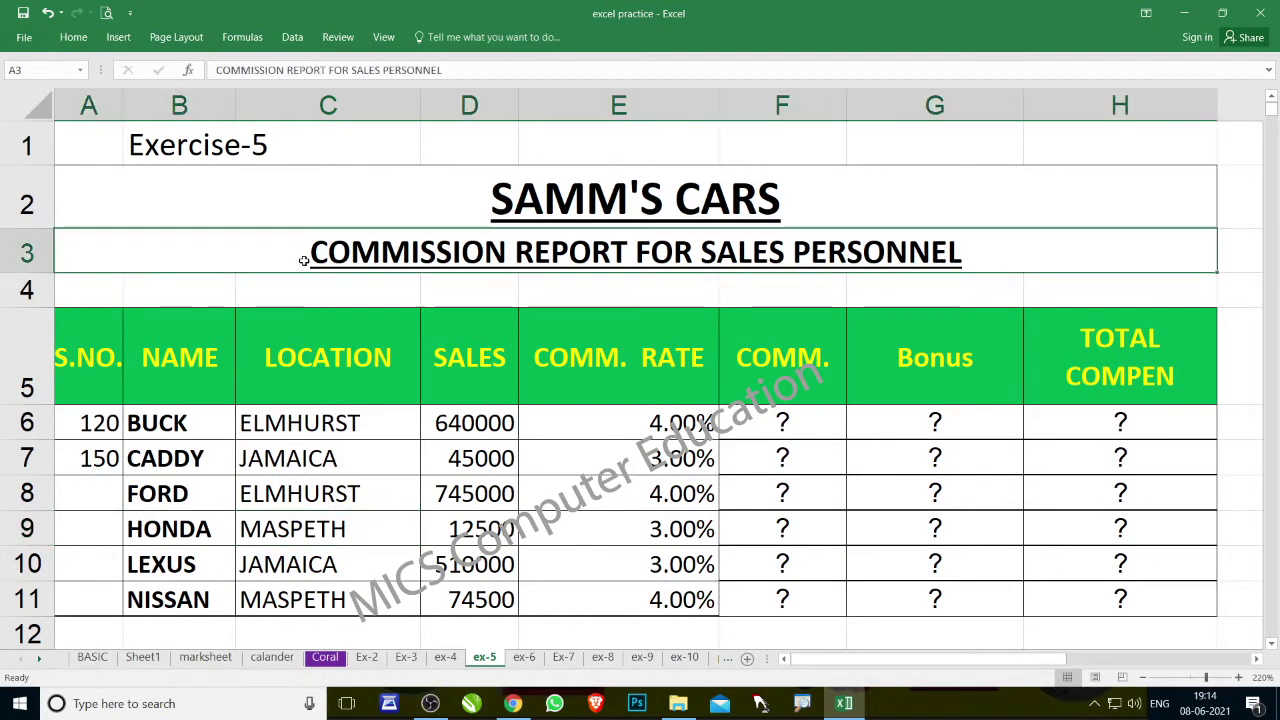
{"action": "left_click", "coordinate": [71, 365]}
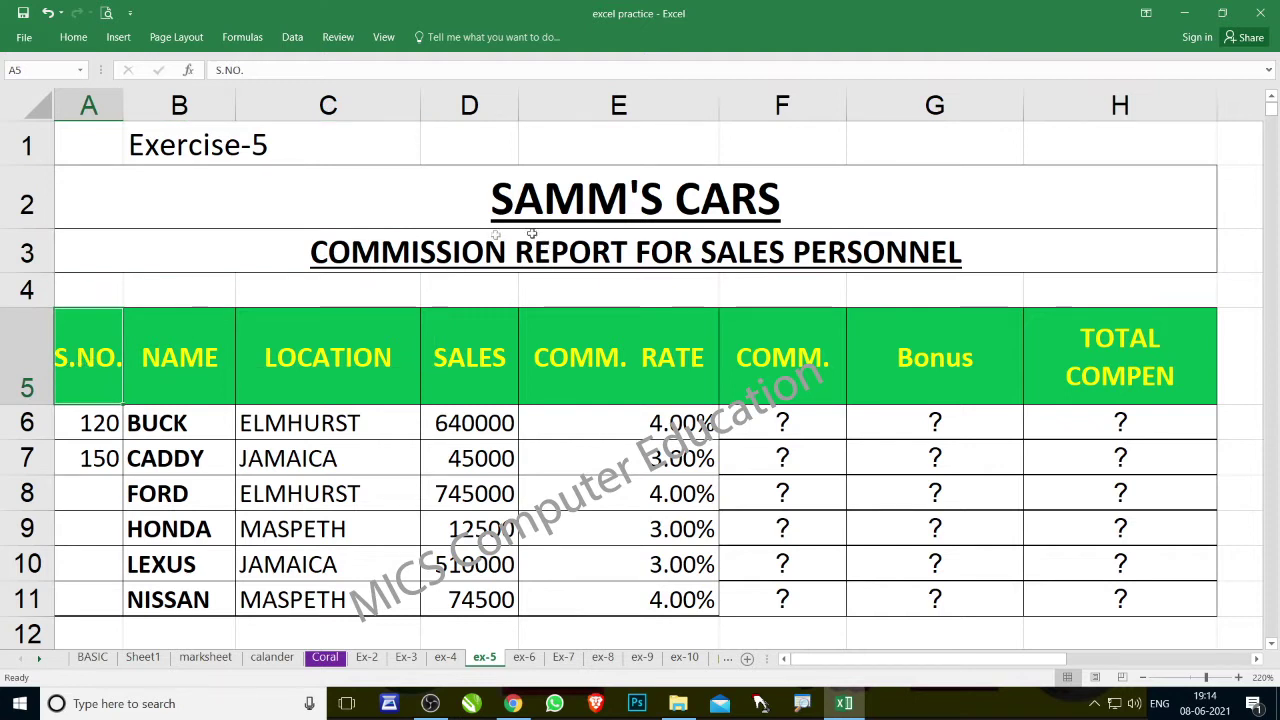
{"action": "left_click", "coordinate": [1270, 645]}
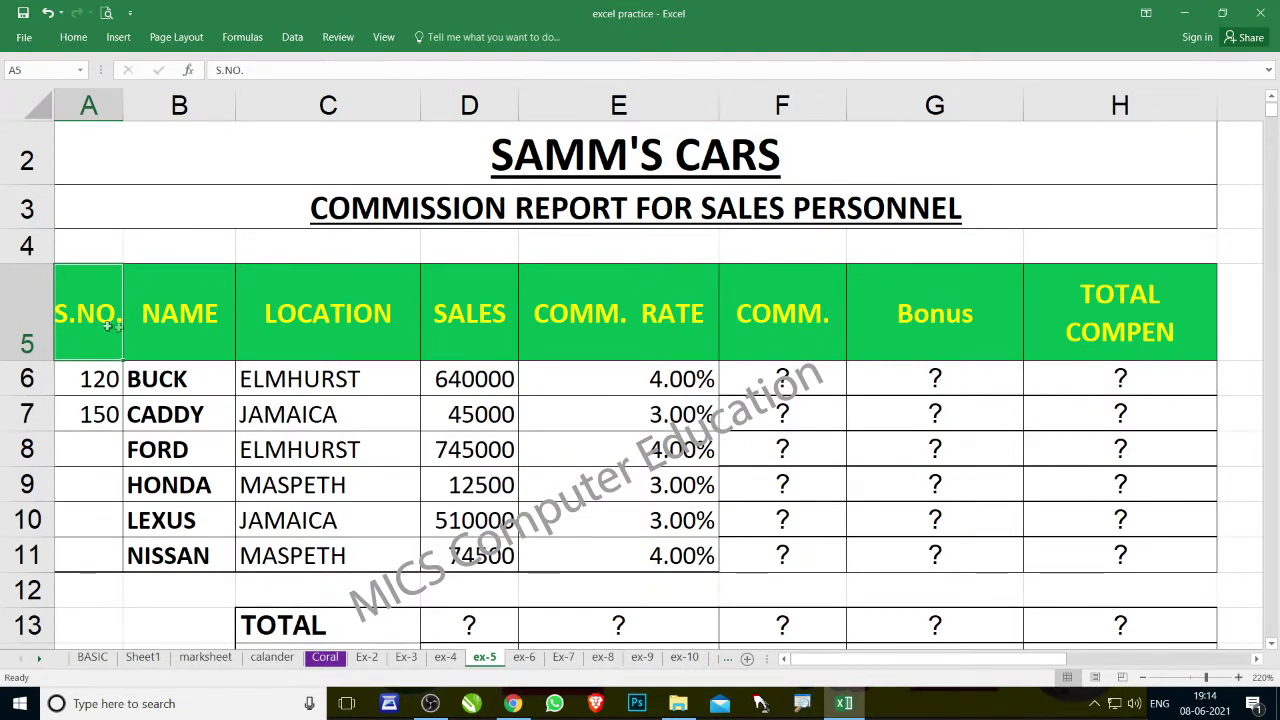
{"action": "left_click", "coordinate": [156, 328]}
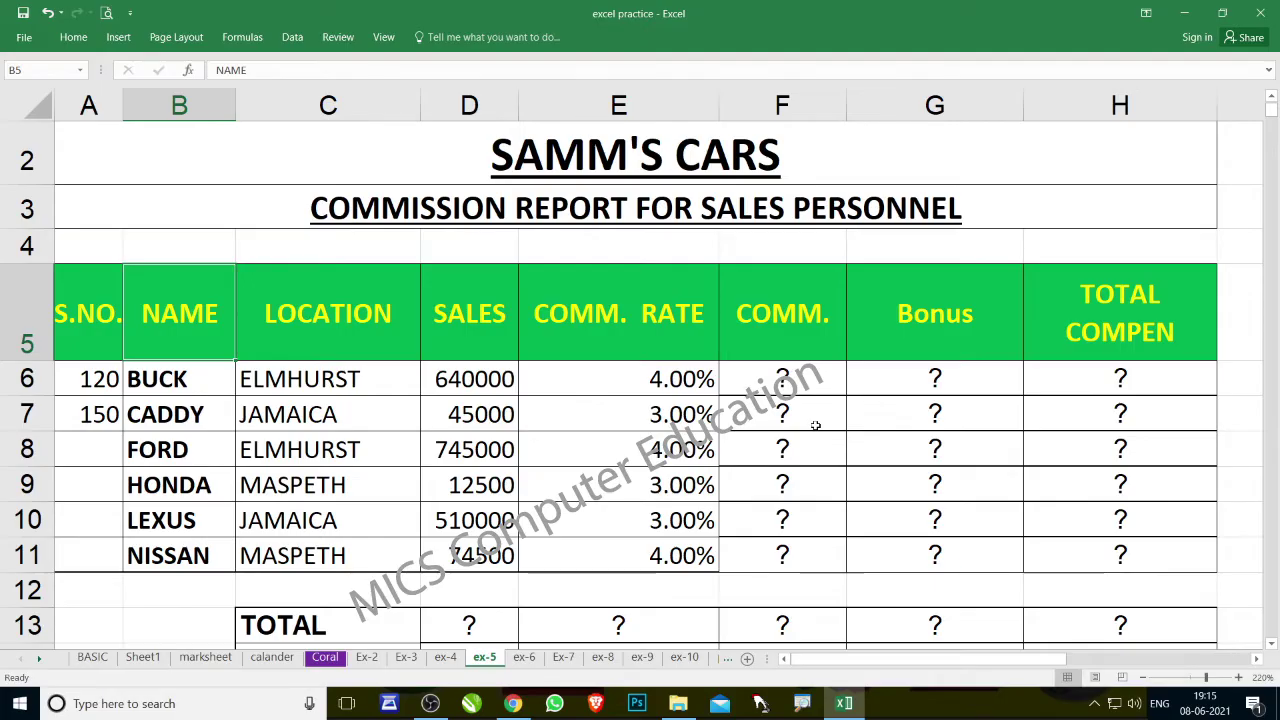
{"action": "scroll", "coordinate": [816, 426], "scroll_direction": "down", "scroll_amount": 2}
{"action": "scroll", "coordinate": [816, 426], "scroll_direction": "down", "scroll_amount": 1}
{"action": "scroll", "coordinate": [816, 426], "scroll_direction": "down", "scroll_amount": 1}
{"action": "scroll", "coordinate": [816, 426], "scroll_direction": "down", "scroll_amount": 1}
{"action": "scroll", "coordinate": [816, 426], "scroll_direction": "up", "scroll_amount": 1}
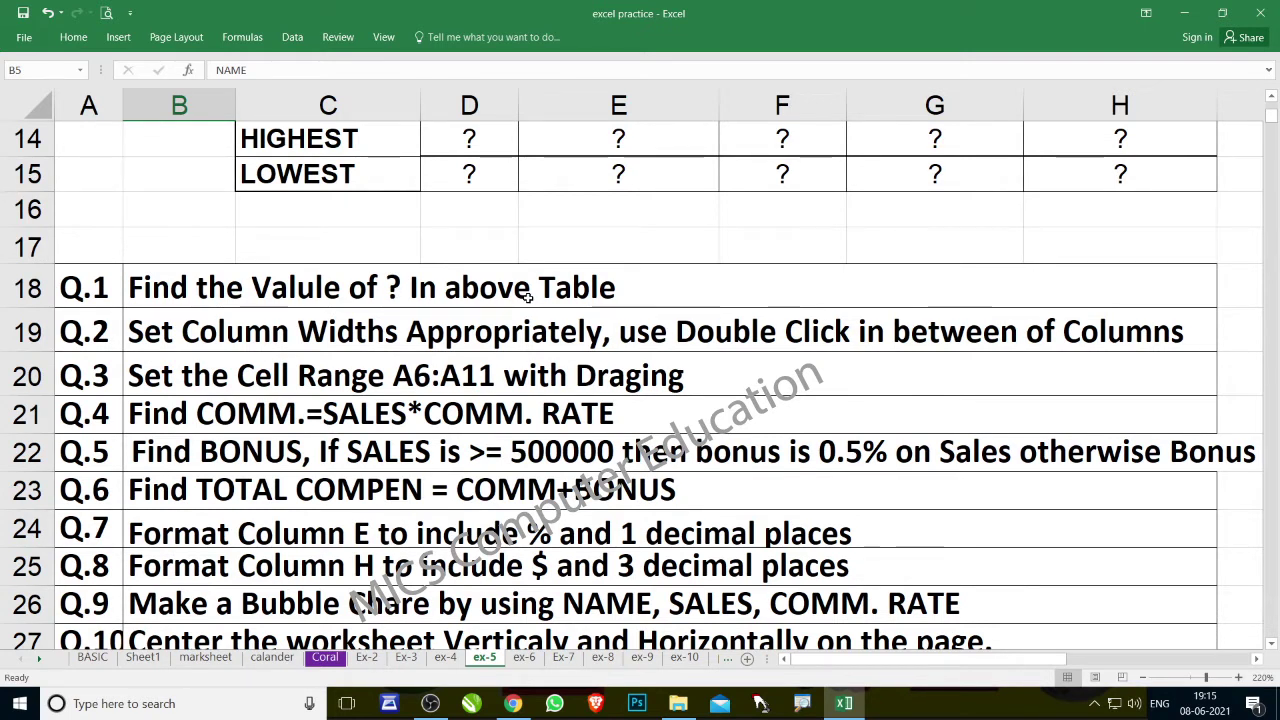
{"action": "left_click", "coordinate": [153, 338]}
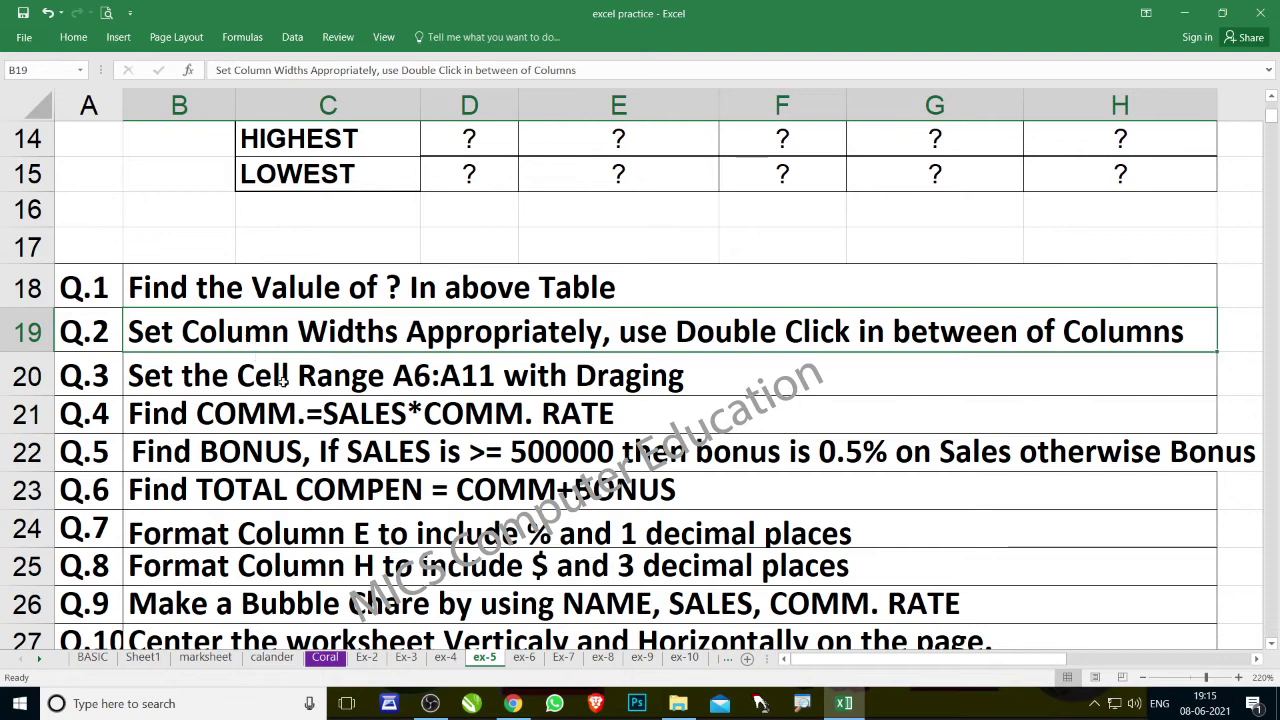
{"action": "scroll", "coordinate": [283, 381], "scroll_direction": "up", "scroll_amount": 3}
{"action": "scroll", "coordinate": [260, 360], "scroll_direction": "up", "scroll_amount": 2}
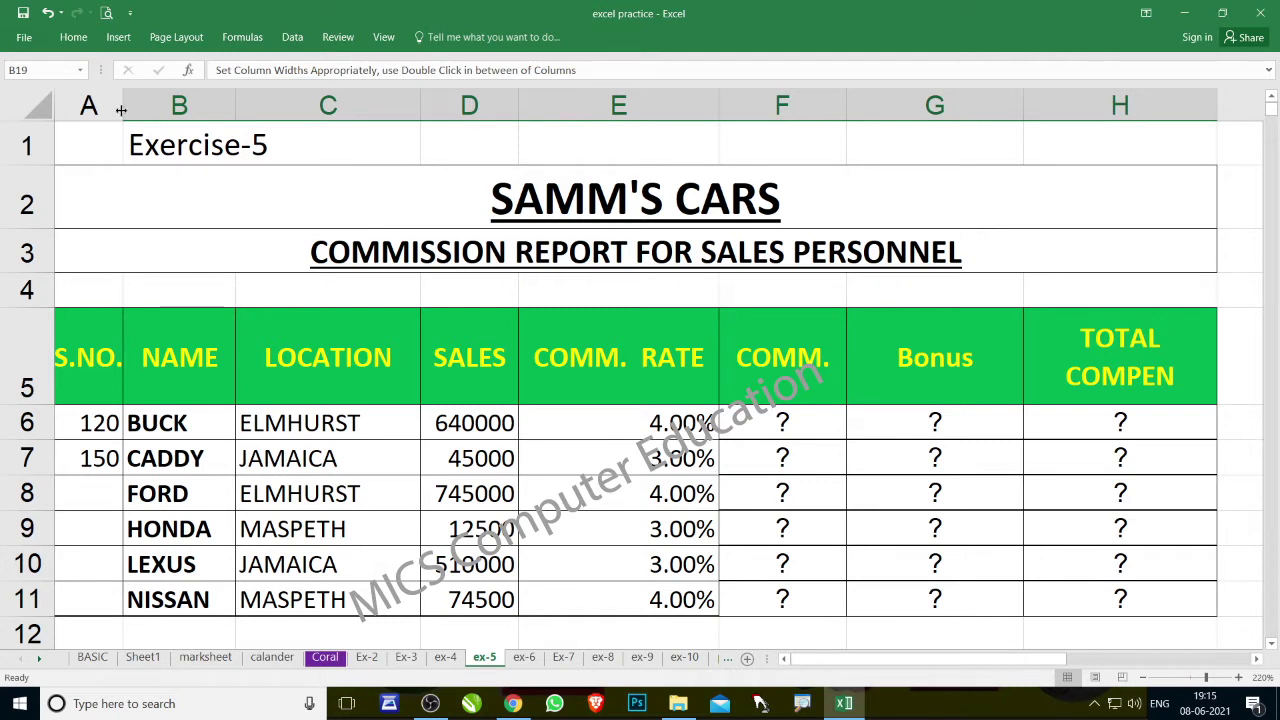
Step: Auto-fit column A, widen column B, and narrow columns C, D and E to fit their contents
{"action": "double_click", "coordinate": [122, 106]}
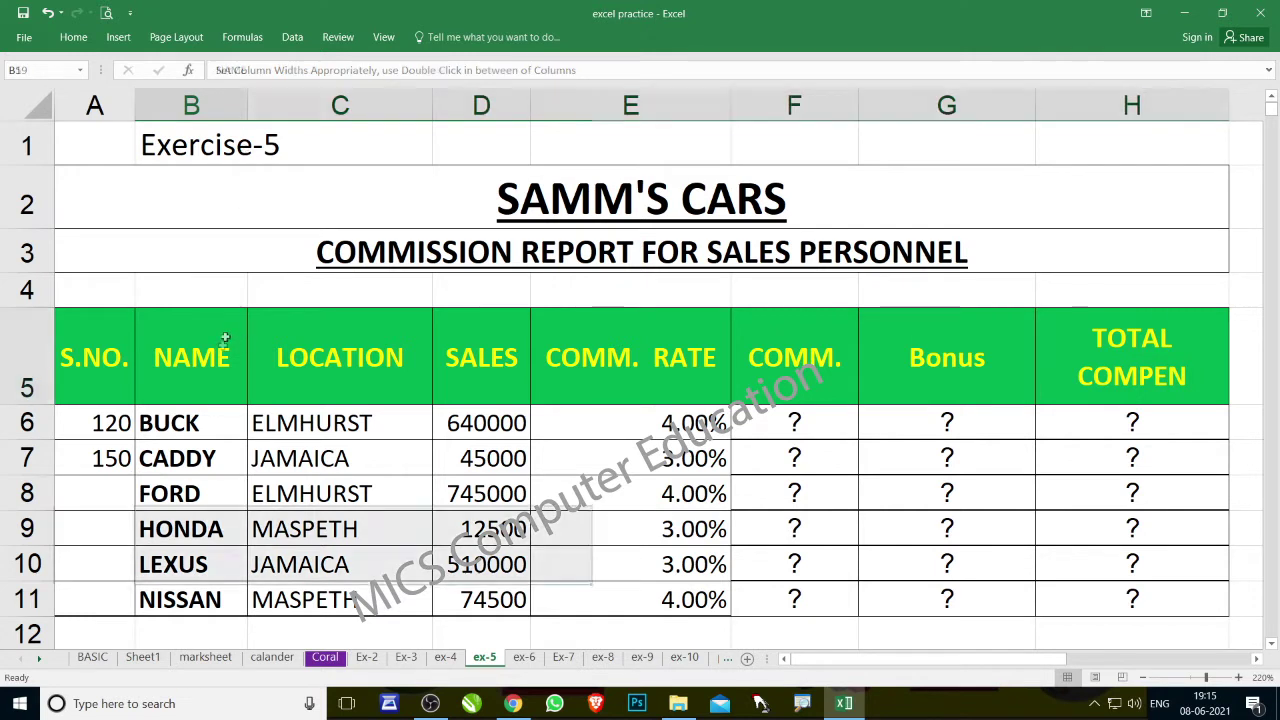
{"action": "left_click_drag", "start_coordinate": [225, 338], "coordinate": [200, 599]}
{"action": "scroll", "coordinate": [210, 435], "scroll_direction": "down", "scroll_amount": 1}
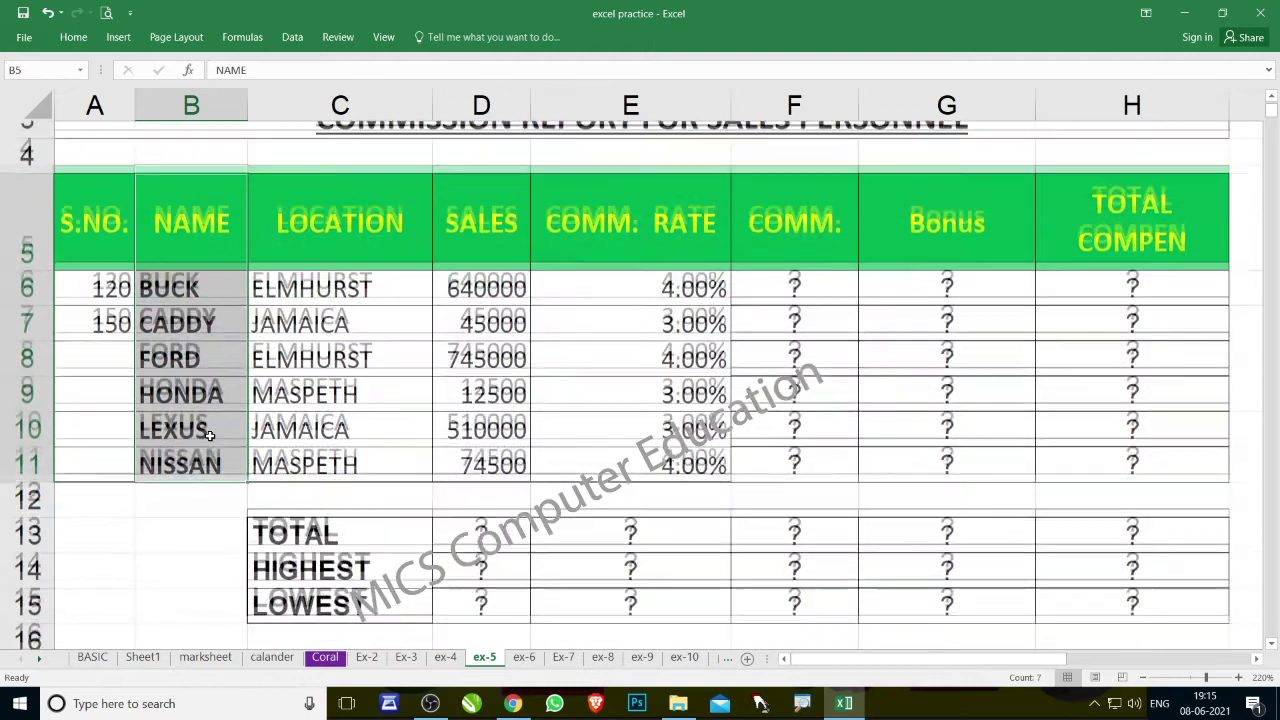
{"action": "scroll", "coordinate": [200, 434], "scroll_direction": "down", "scroll_amount": 2}
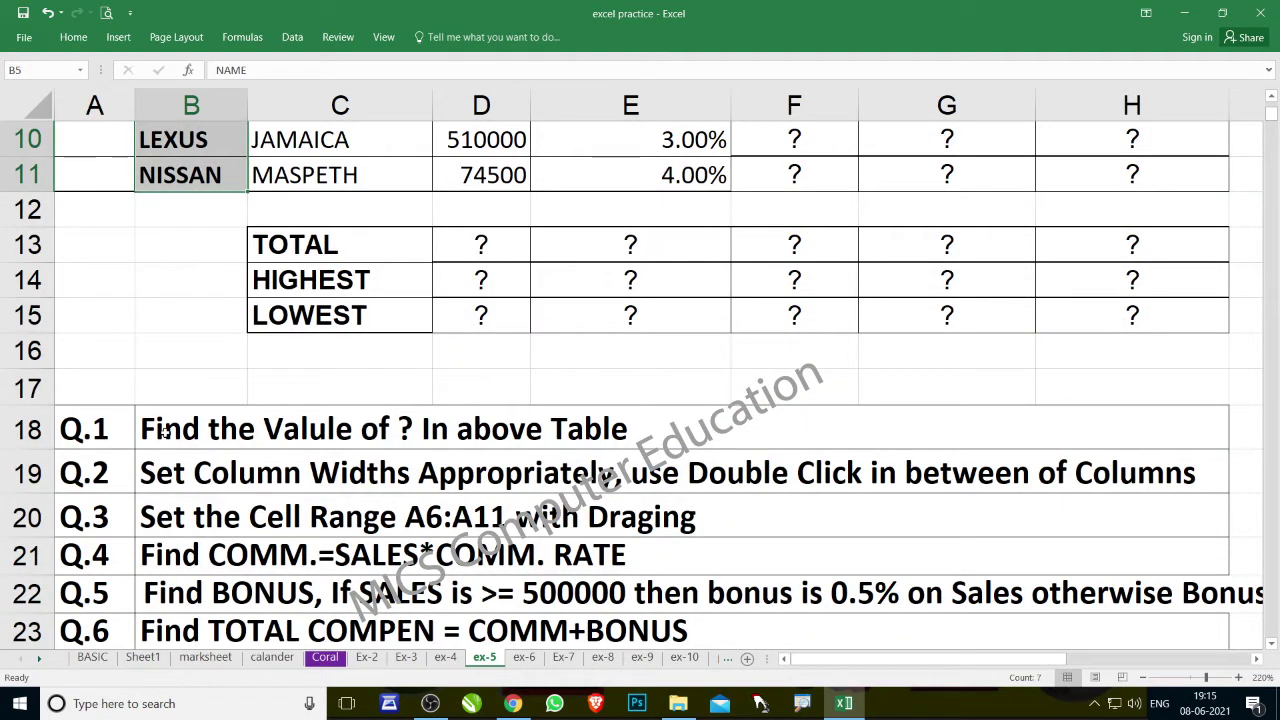
{"action": "scroll", "coordinate": [198, 245], "scroll_direction": "up", "scroll_amount": 3}
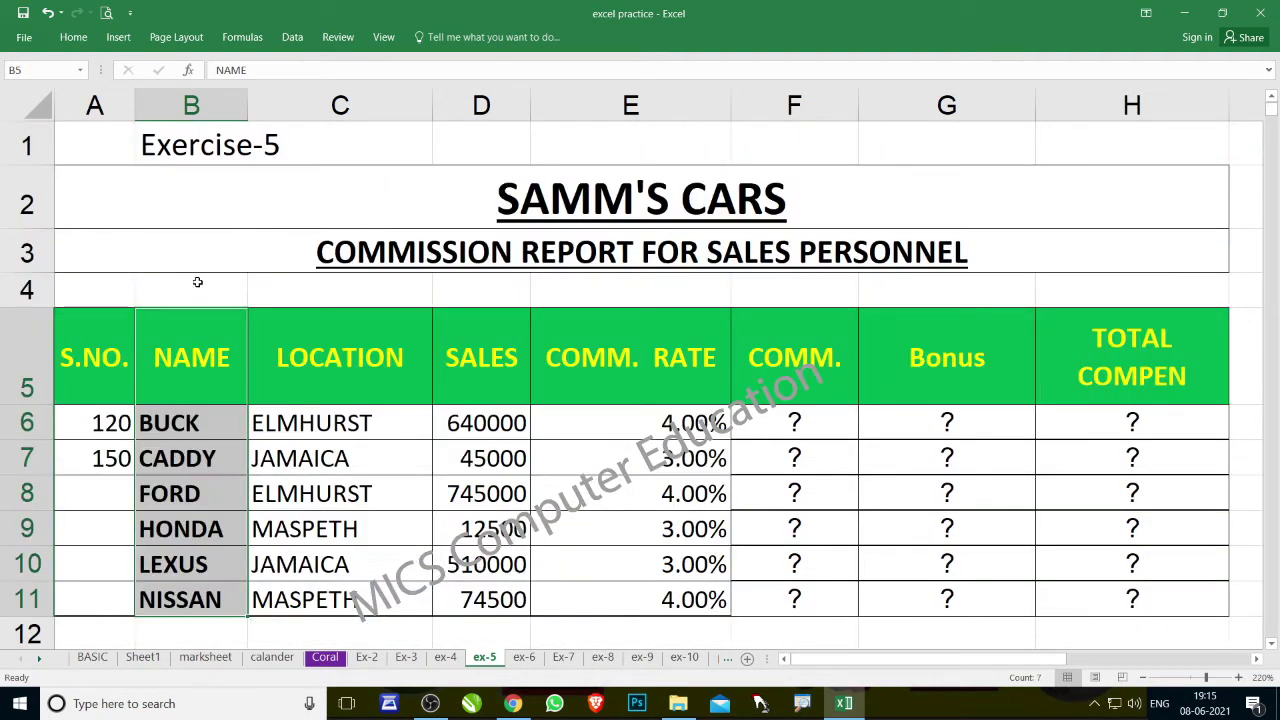
{"action": "scroll", "coordinate": [197, 281], "scroll_direction": "down", "scroll_amount": 4}
{"action": "left_click", "coordinate": [167, 324]}
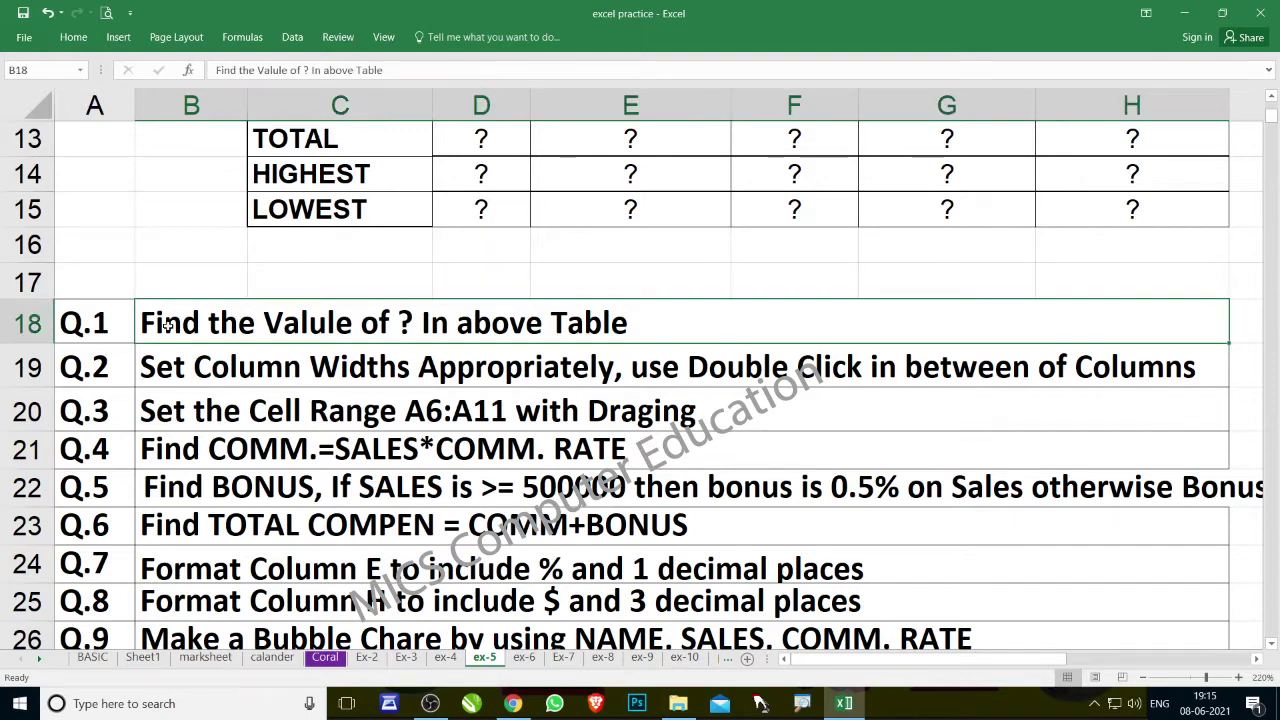
{"action": "scroll", "coordinate": [250, 360], "scroll_direction": "up", "scroll_amount": 3}
{"action": "scroll", "coordinate": [211, 266], "scroll_direction": "up", "scroll_amount": 1}
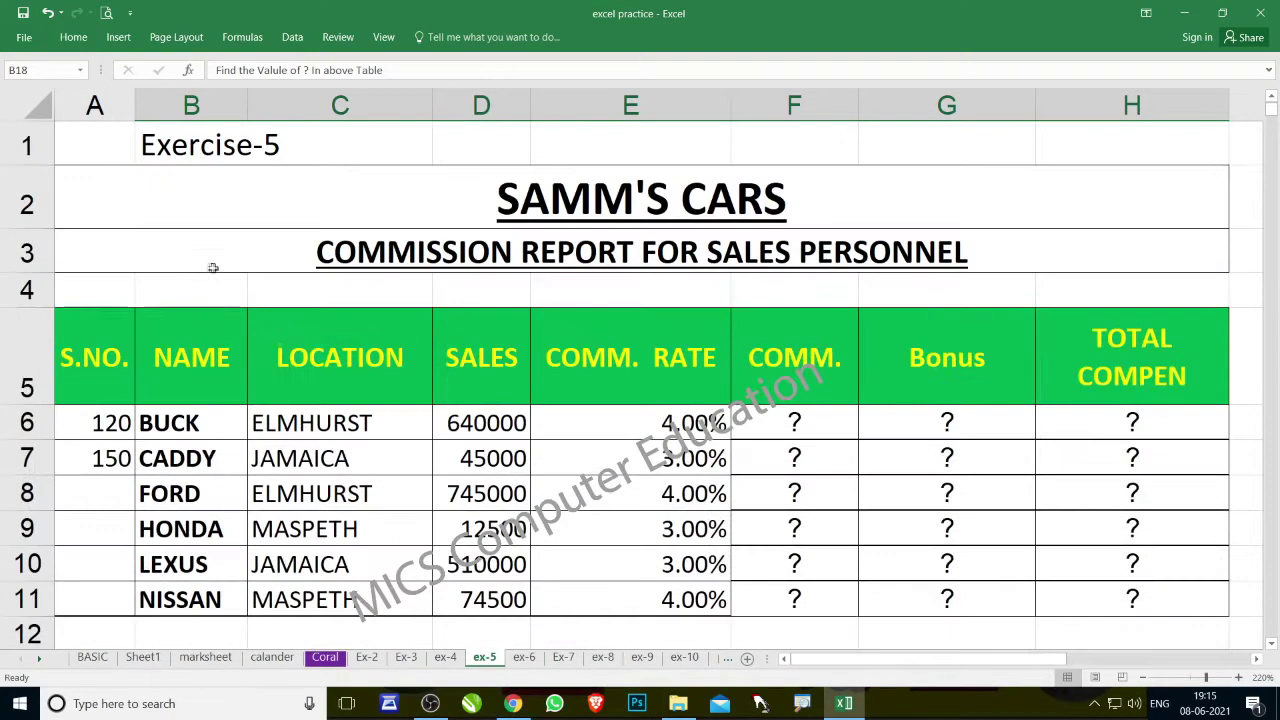
{"action": "left_click_drag", "start_coordinate": [247, 105], "coordinate": [287, 105]}
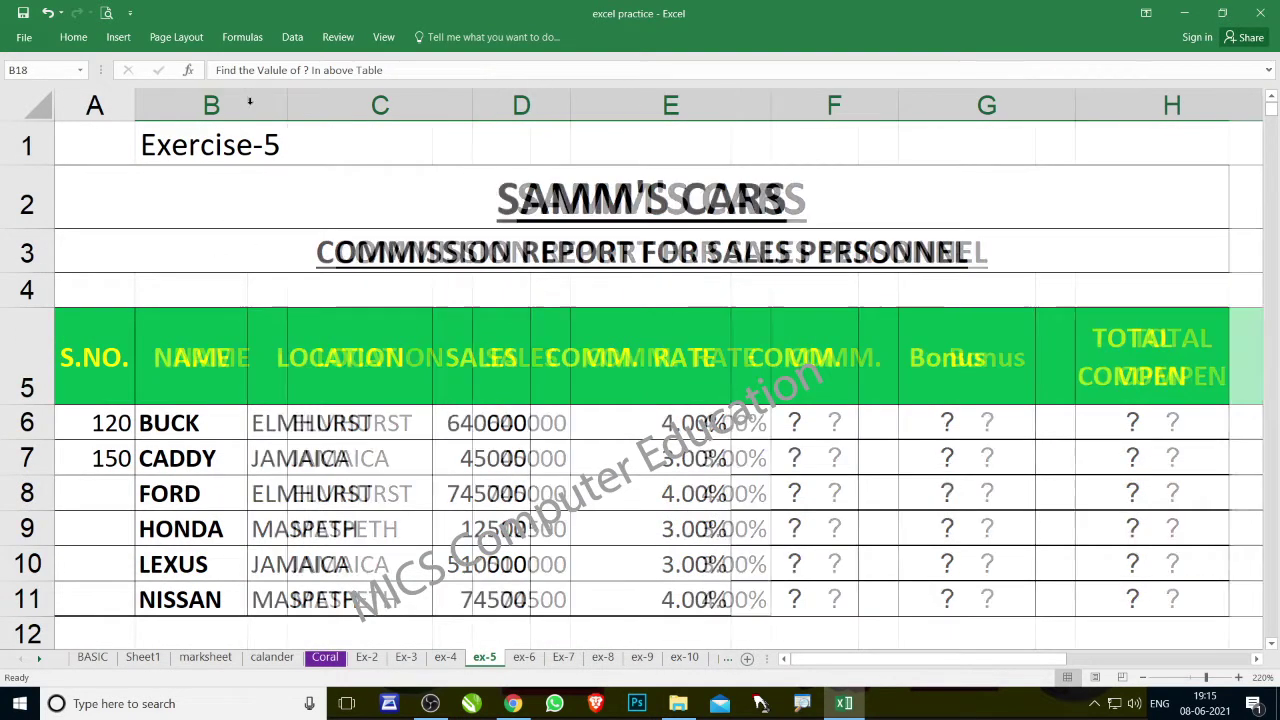
{"action": "scroll", "coordinate": [255, 365], "scroll_direction": "down", "scroll_amount": 2}
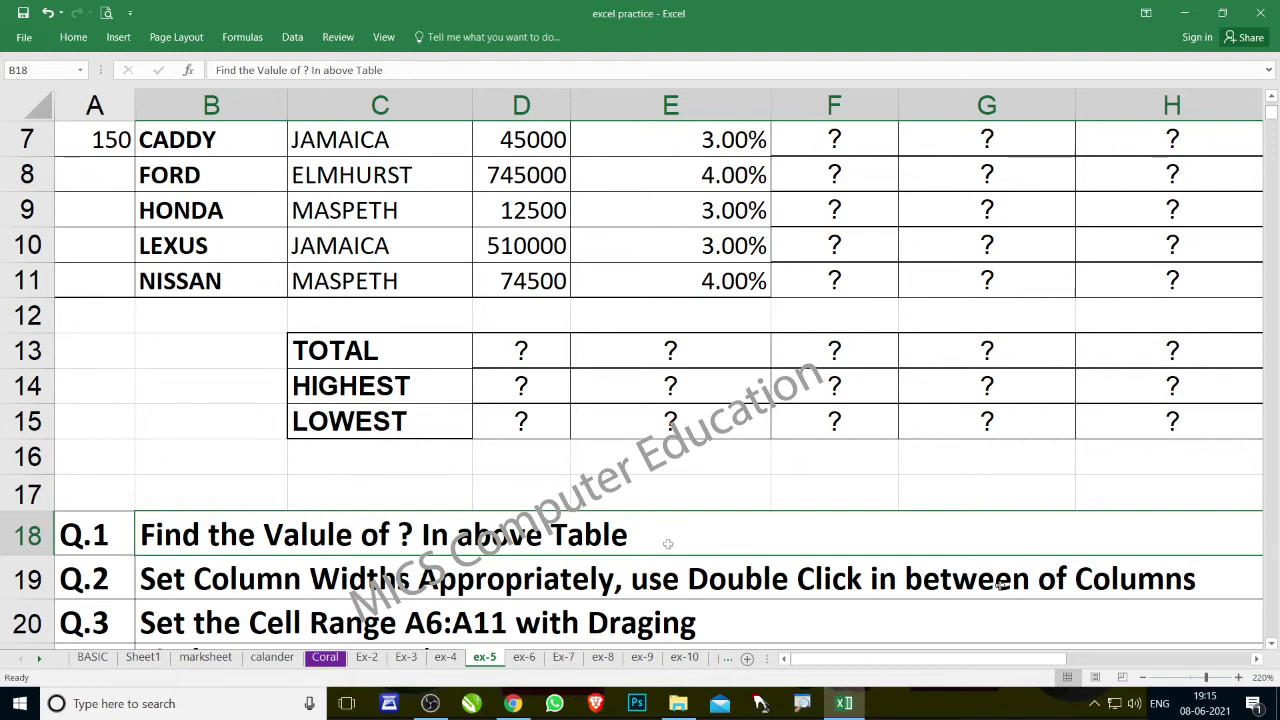
{"action": "scroll", "coordinate": [320, 482], "scroll_direction": "up", "scroll_amount": 2}
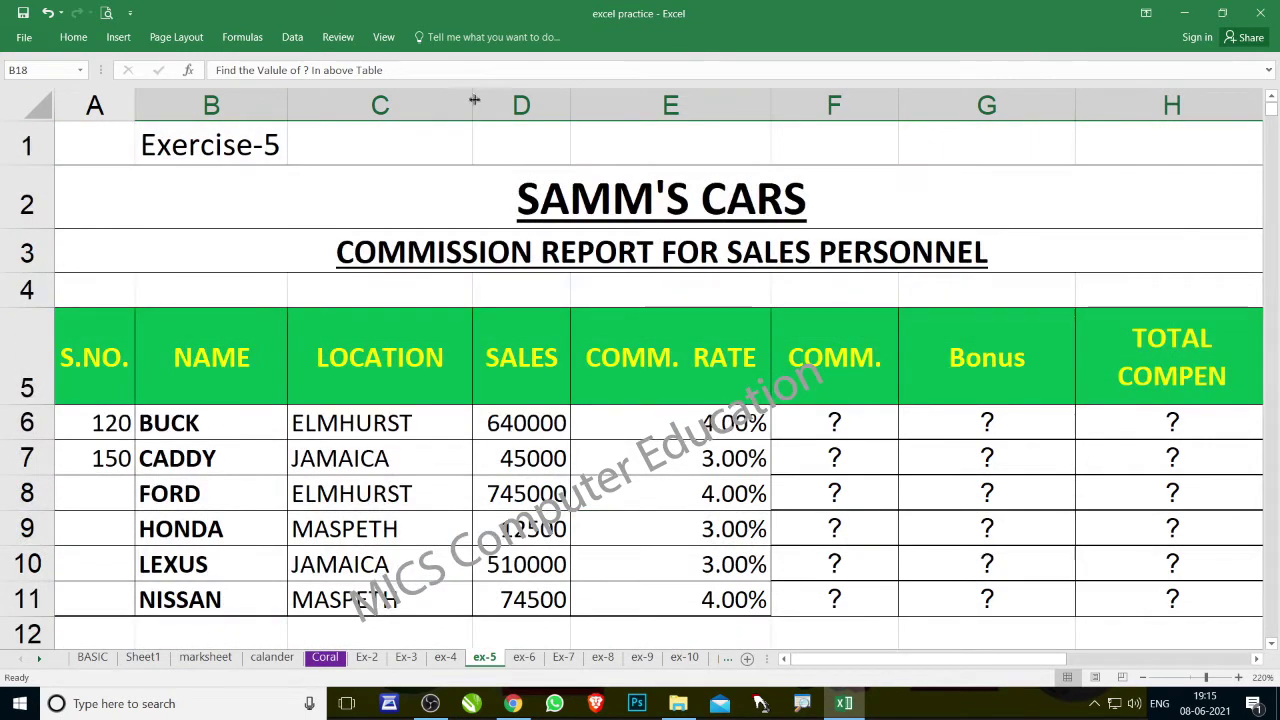
{"action": "left_click_drag", "start_coordinate": [473, 100], "coordinate": [429, 100]}
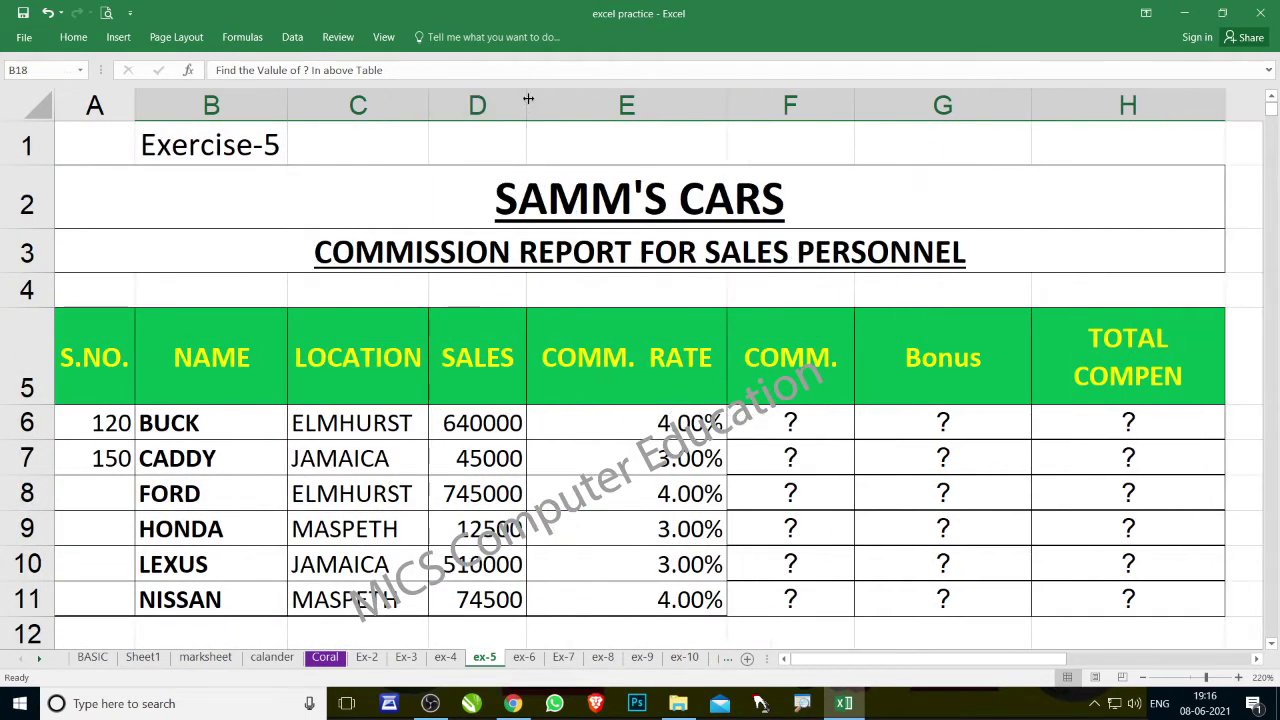
{"action": "left_click_drag", "start_coordinate": [527, 100], "coordinate": [521, 100]}
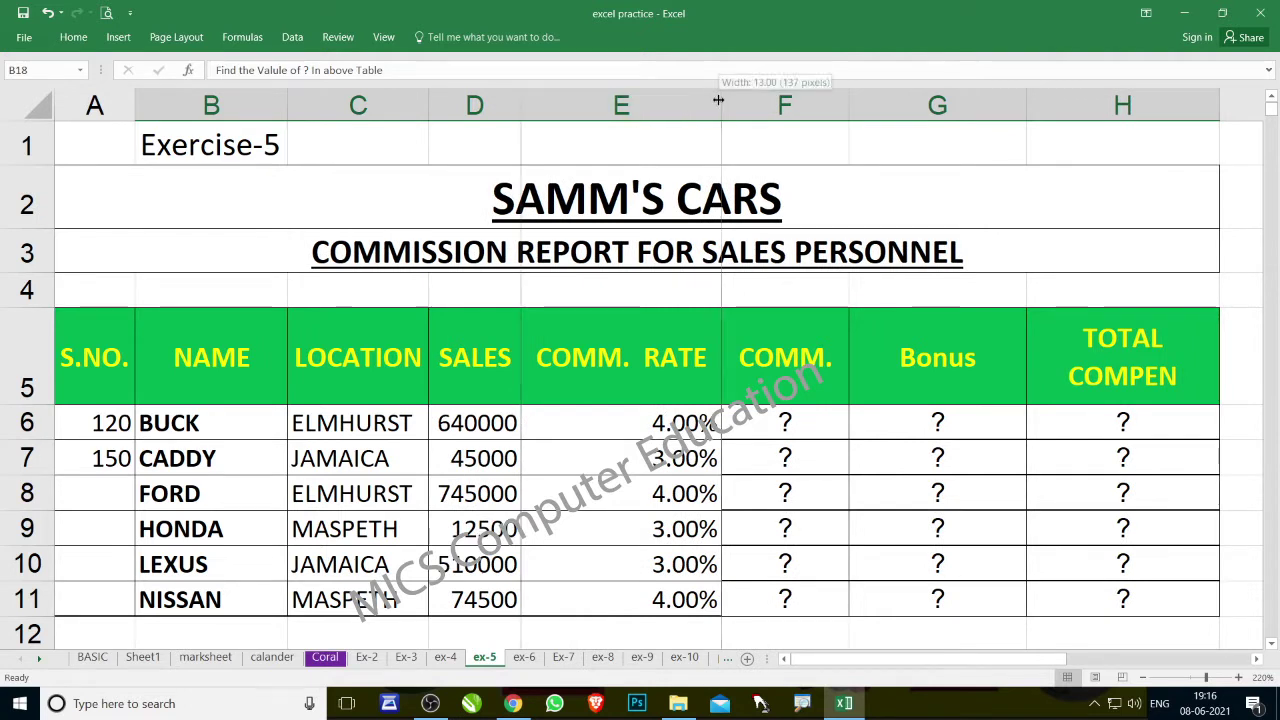
{"action": "left_click_drag", "start_coordinate": [721, 100], "coordinate": [705, 100]}
{"action": "scroll", "coordinate": [718, 97], "scroll_direction": "down", "scroll_amount": 3}
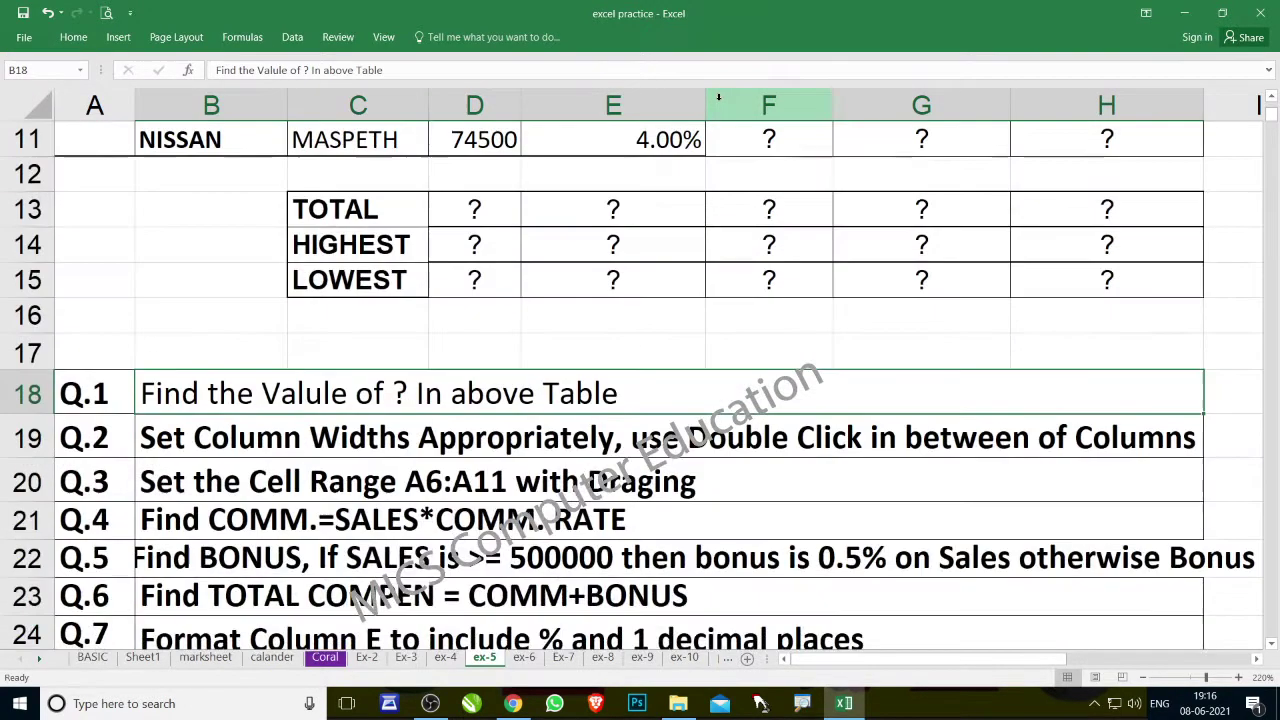
{"action": "left_click", "coordinate": [657, 258]}
{"action": "scroll", "coordinate": [647, 291], "scroll_direction": "up", "scroll_amount": 3}
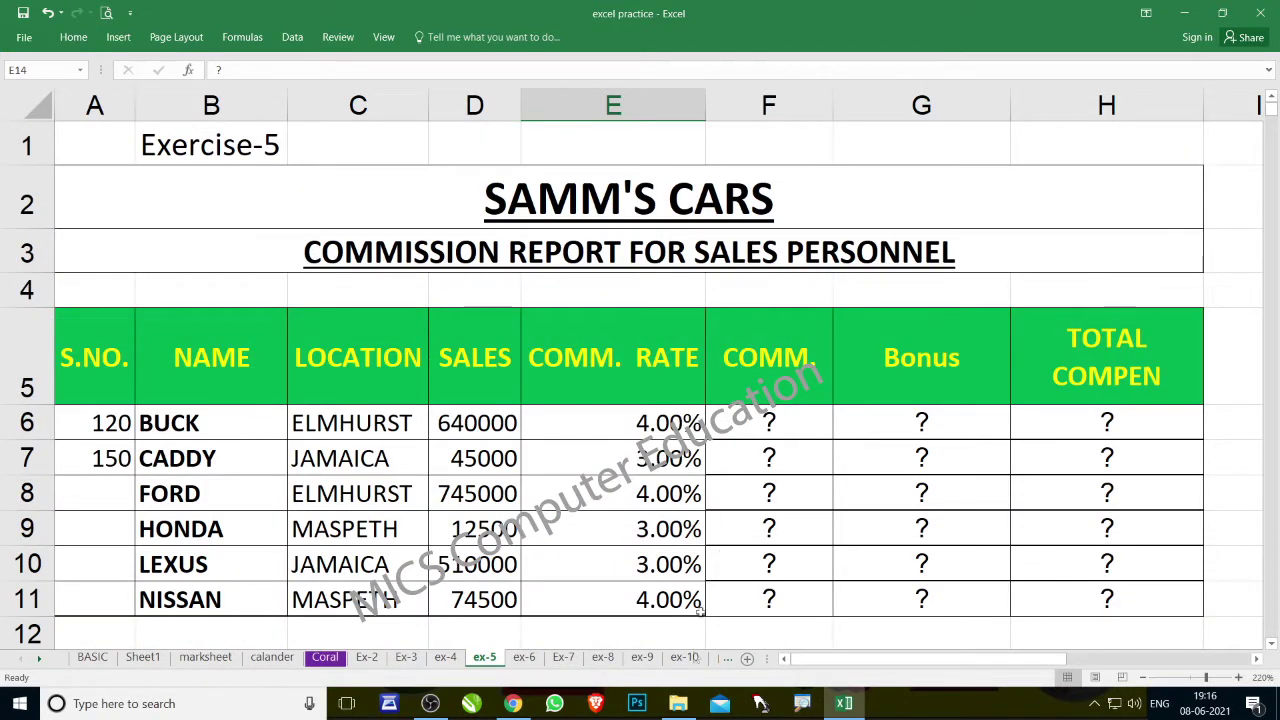
Step: Narrow column F to fit COMM., auto-fit G to Bonus, and narrow H to TOTAL COMPEN
{"action": "left_click", "coordinate": [803, 705]}
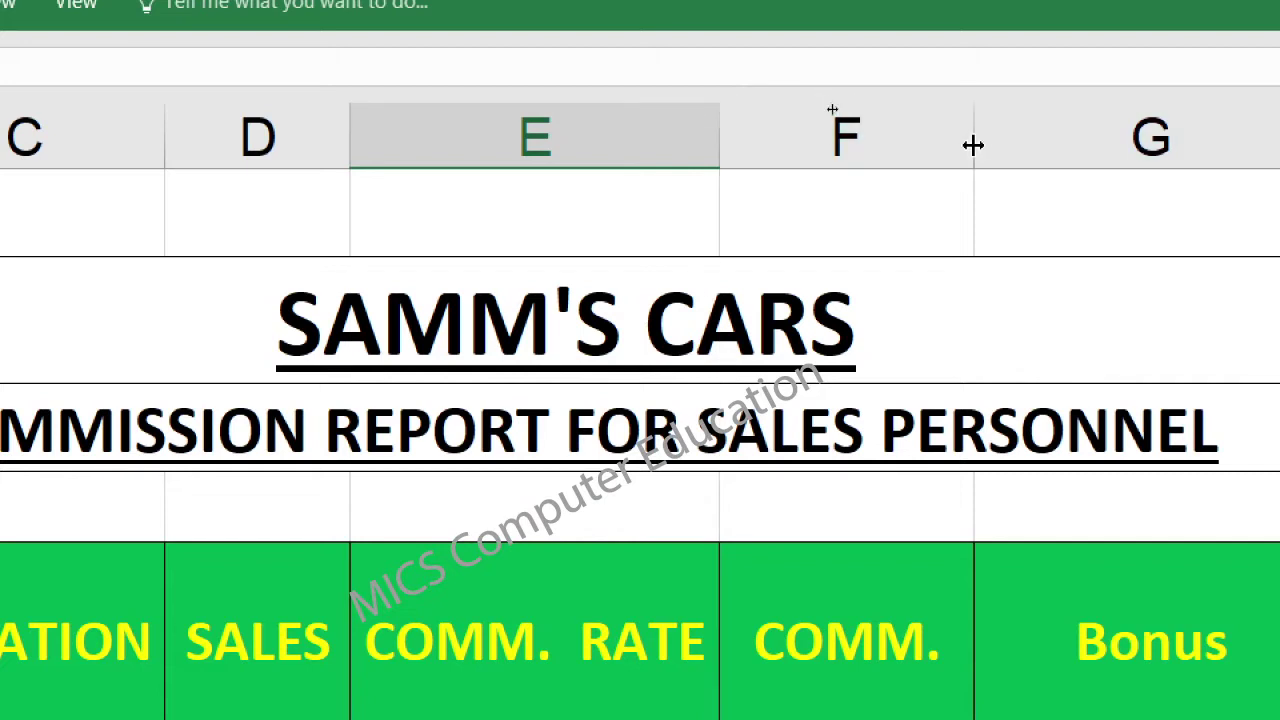
{"action": "left_click_drag", "start_coordinate": [973, 145], "coordinate": [933, 145]}
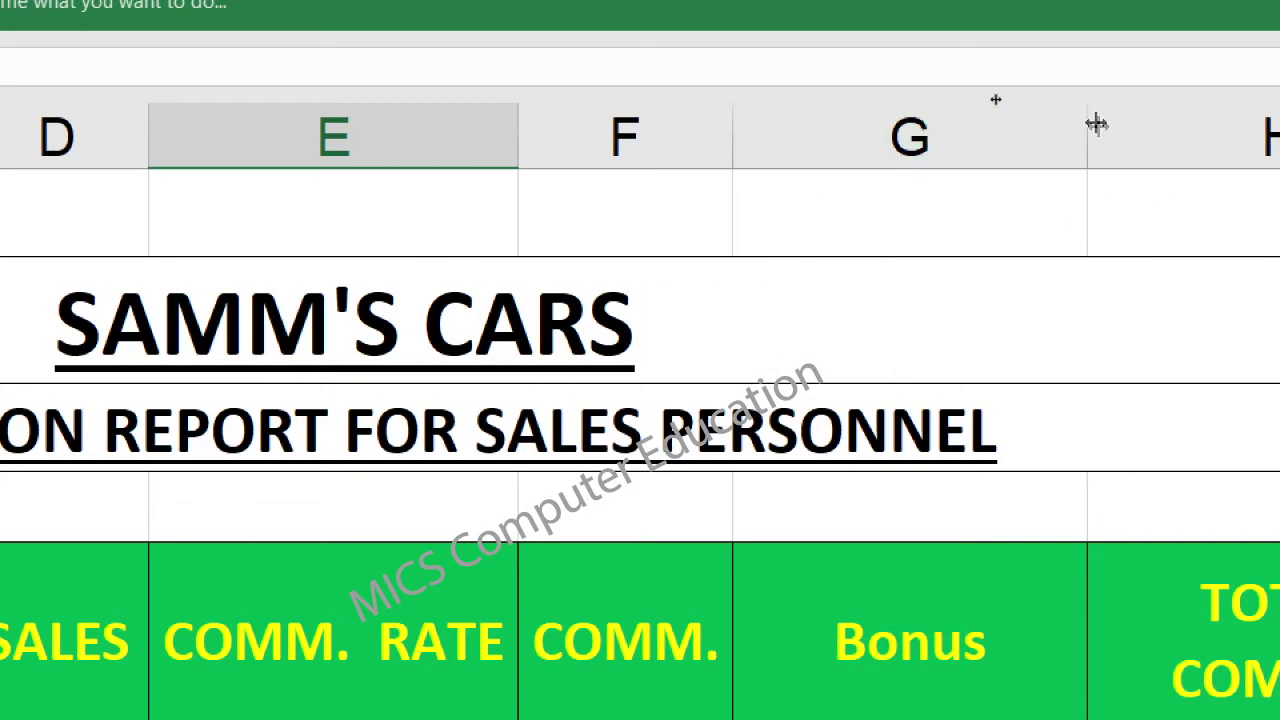
{"action": "double_click", "coordinate": [1097, 124]}
{"action": "left_click", "coordinate": [1097, 124]}
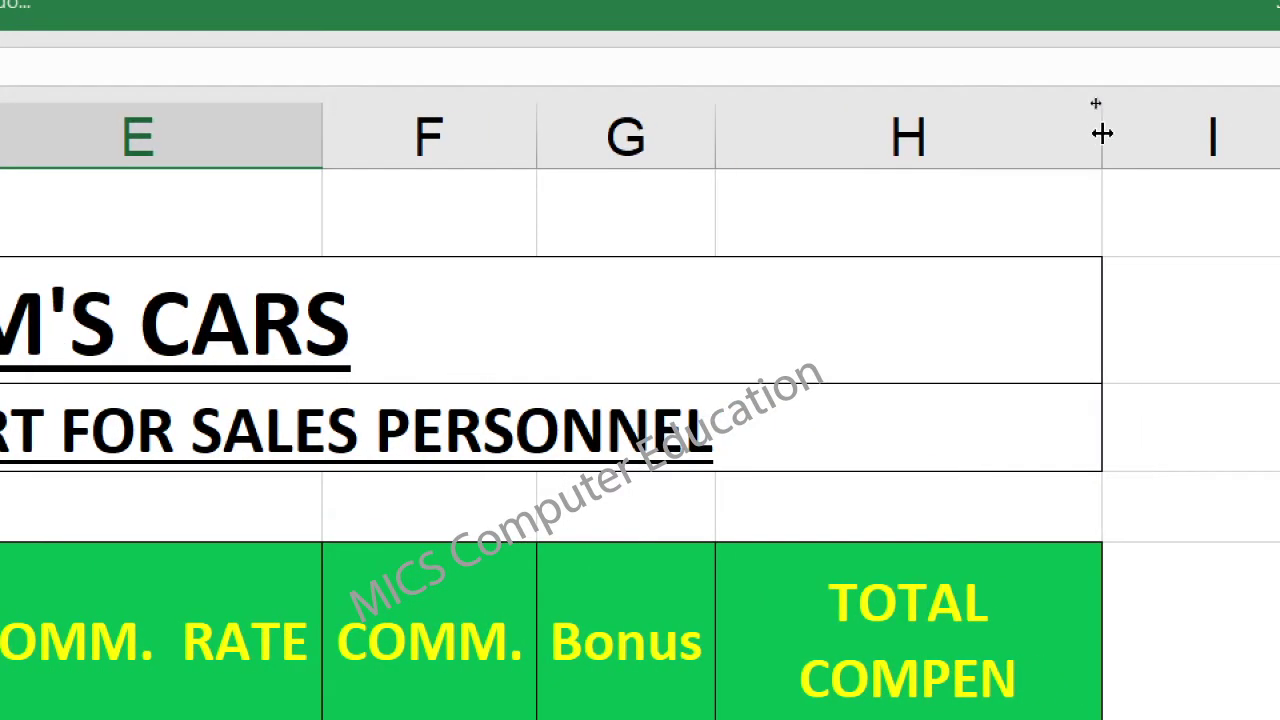
{"action": "left_click", "coordinate": [1035, 130]}
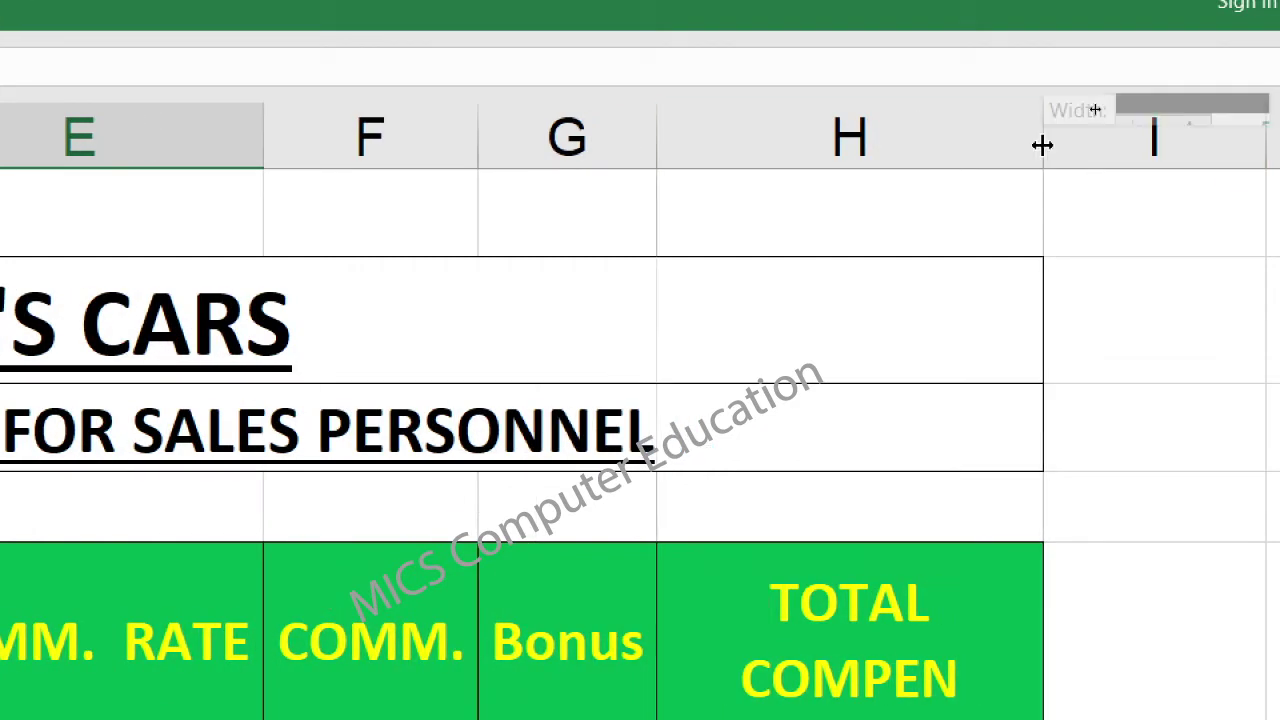
{"action": "left_click_drag", "start_coordinate": [1042, 145], "coordinate": [906, 145]}
{"action": "left_click", "coordinate": [1094, 110]}
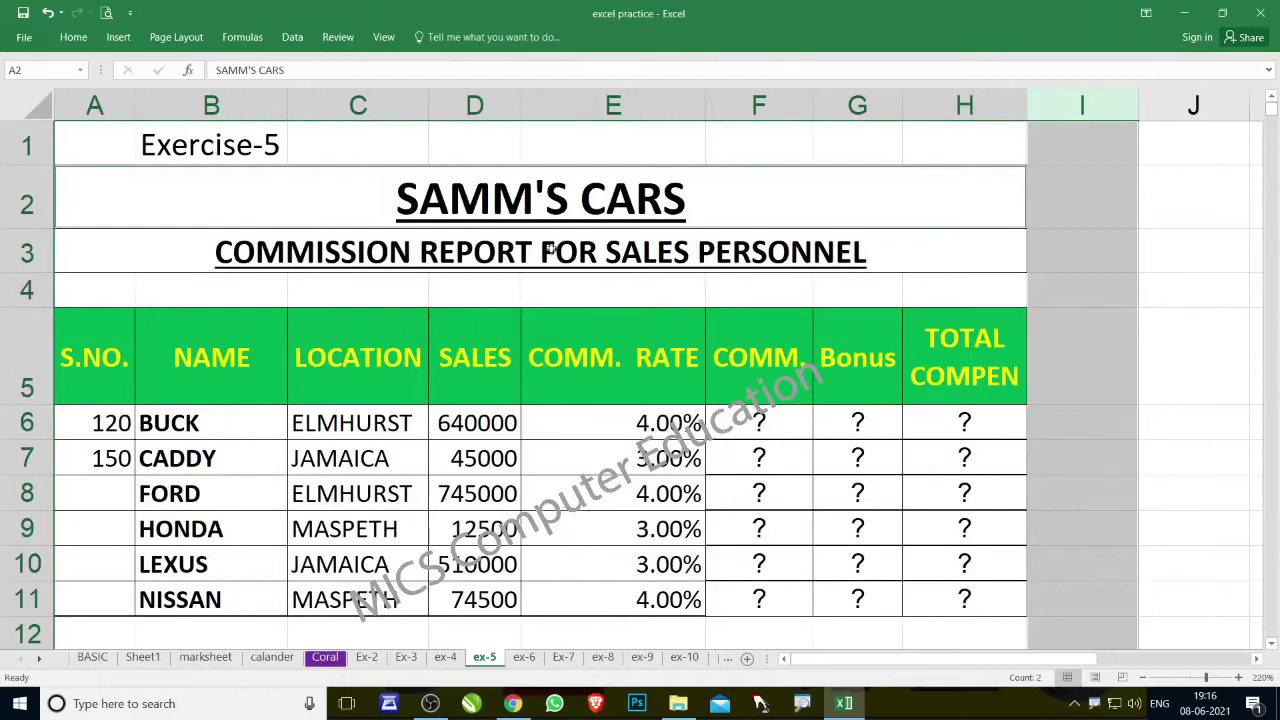
{"action": "left_click", "coordinate": [551, 288]}
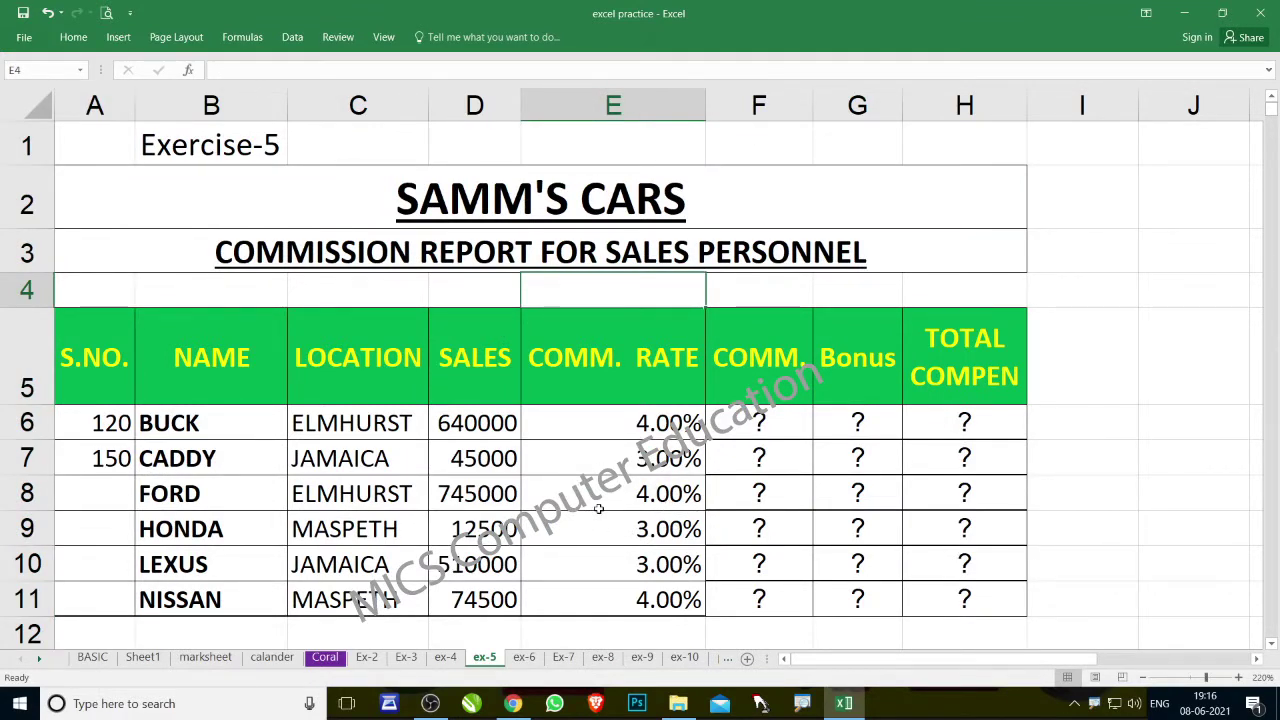
{"action": "scroll", "coordinate": [520, 500], "scroll_direction": "down", "scroll_amount": 1}
{"action": "scroll", "coordinate": [450, 495], "scroll_direction": "down", "scroll_amount": 1}
{"action": "scroll", "coordinate": [400, 492], "scroll_direction": "down", "scroll_amount": 1}
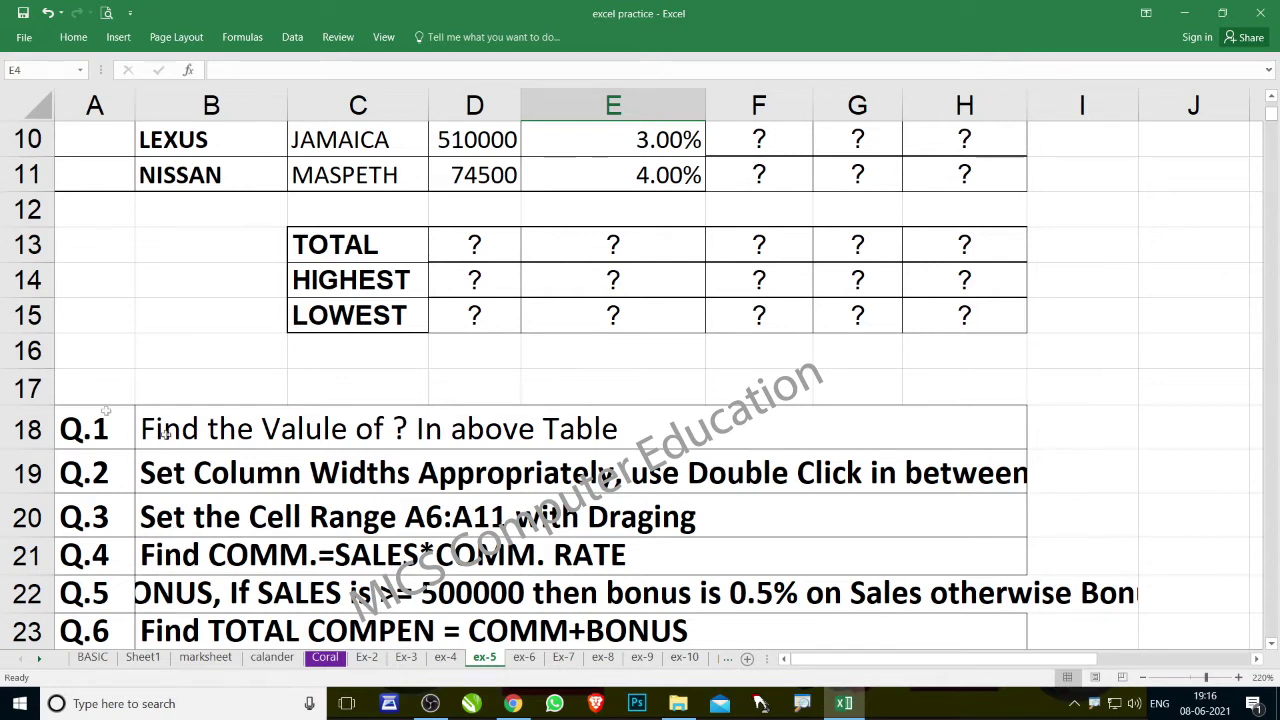
Step: Extend the S.NO. series from A6:A7 down to A11 so it reads 120, 150 … 270
{"action": "scroll", "coordinate": [105, 410], "scroll_direction": "up", "scroll_amount": 2}
{"action": "left_click", "coordinate": [95, 270]}
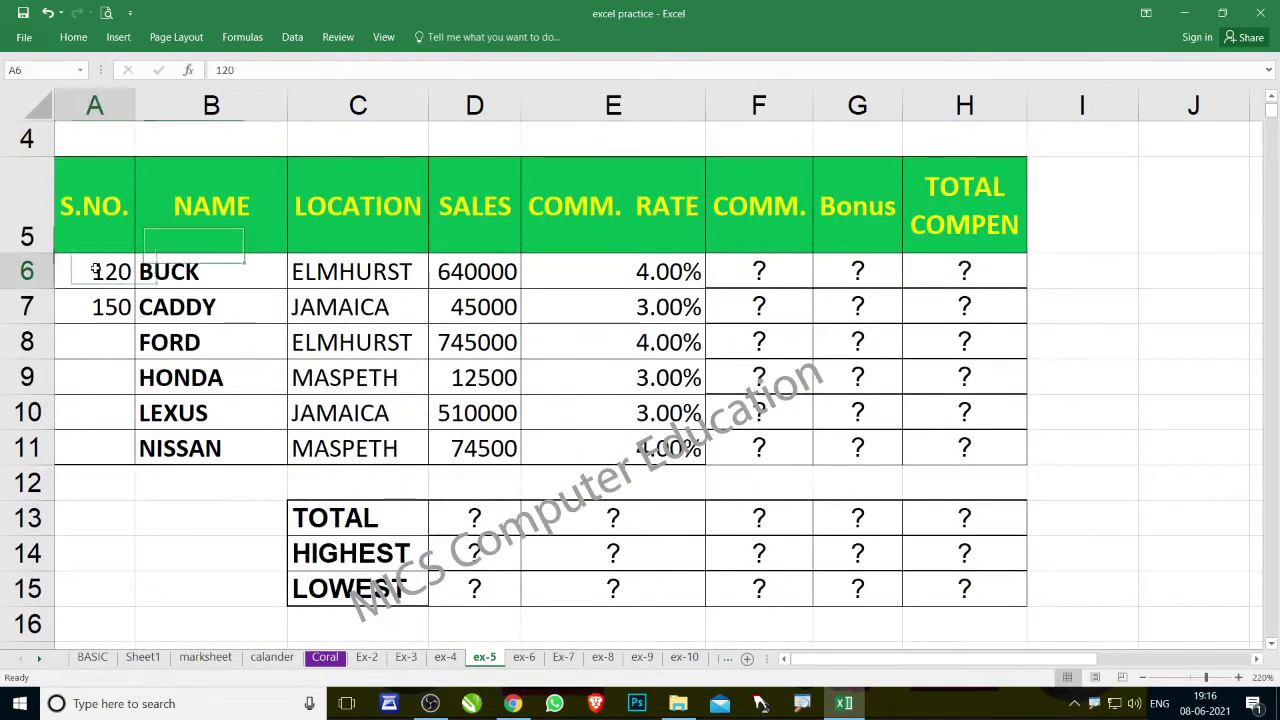
{"action": "left_click_drag", "start_coordinate": [95, 270], "coordinate": [95, 295]}
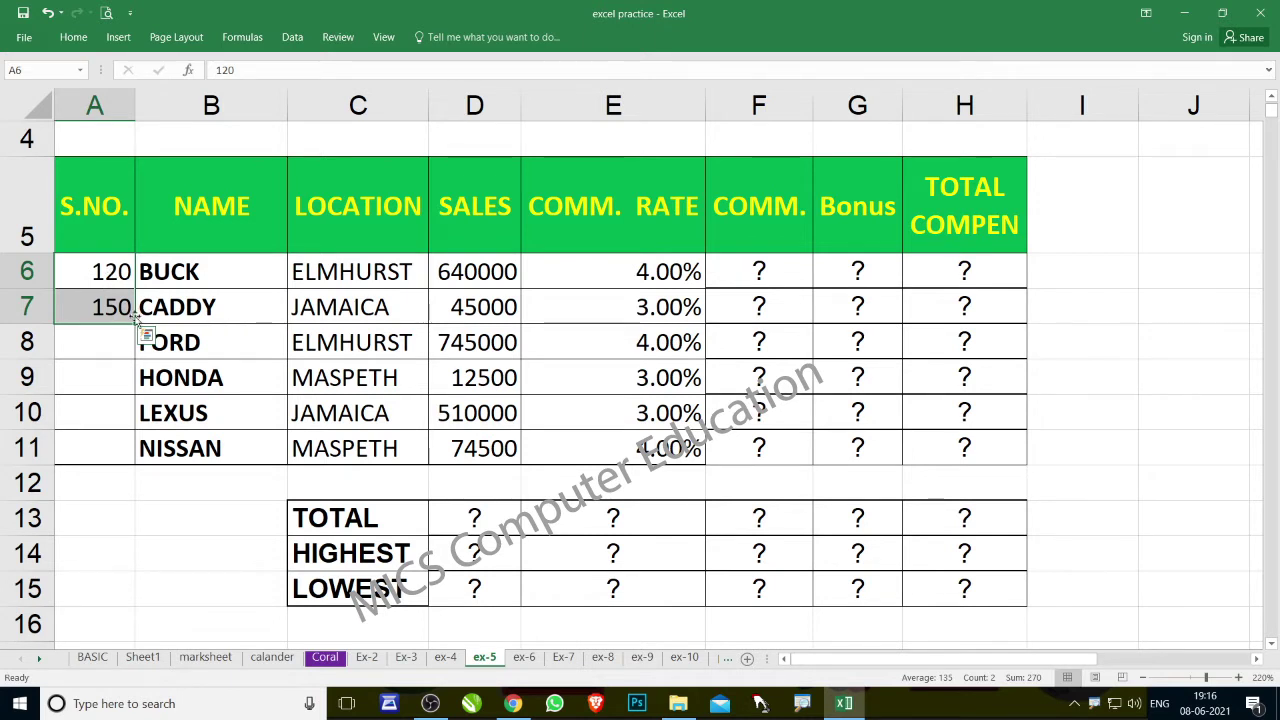
{"action": "left_click_drag", "start_coordinate": [135, 320], "coordinate": [137, 456]}
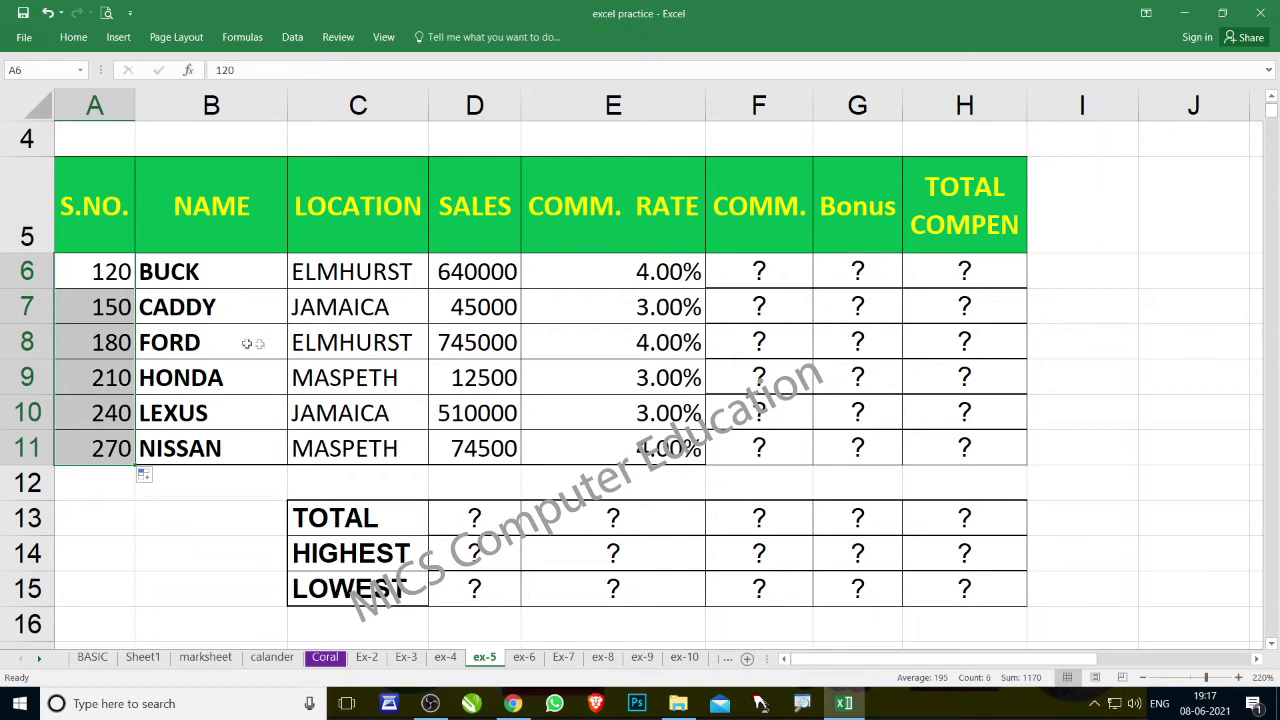
{"action": "scroll", "coordinate": [244, 421], "scroll_direction": "down", "scroll_amount": 3}
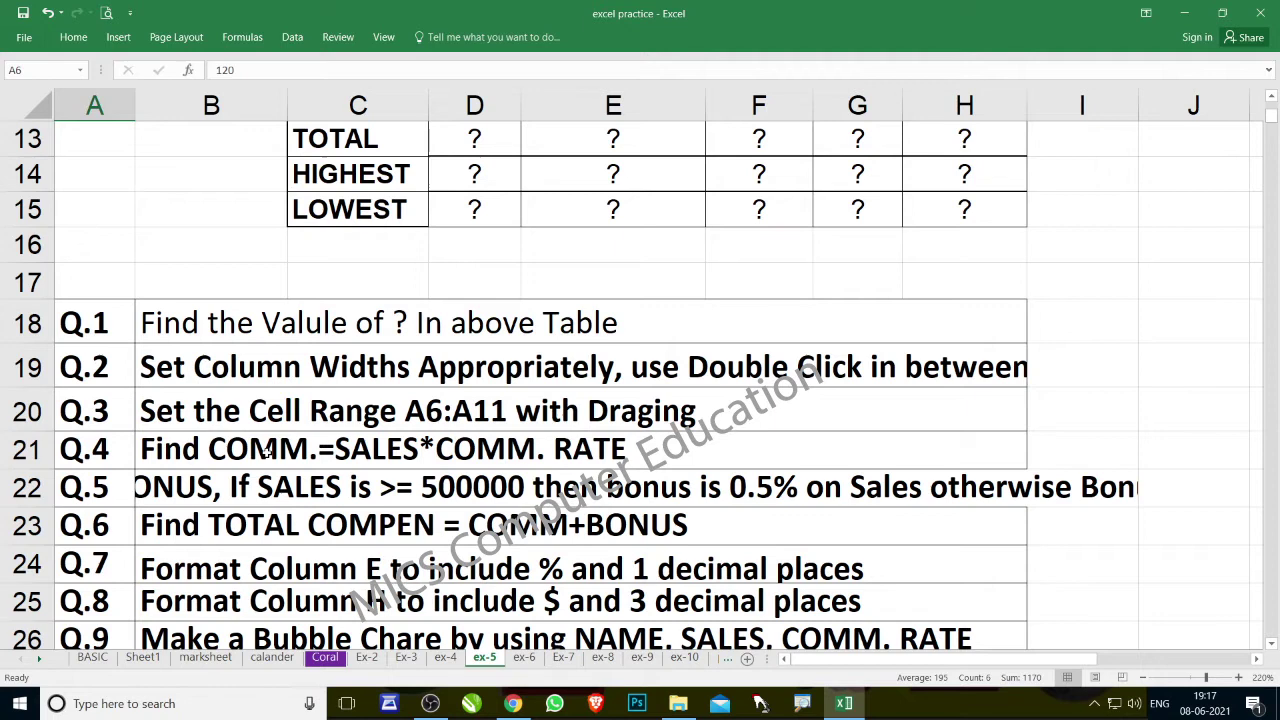
{"action": "scroll", "coordinate": [586, 458], "scroll_direction": "up", "scroll_amount": 3}
{"action": "scroll", "coordinate": [608, 430], "scroll_direction": "up", "scroll_amount": 1}
{"action": "scroll", "coordinate": [700, 300], "scroll_direction": "down", "scroll_amount": 2}
{"action": "scroll", "coordinate": [726, 279], "scroll_direction": "up", "scroll_amount": 1}
Step: Enter =D6*E6 in F6 and fill it down to F11, giving 25600 for BUCK through 2980 for NISSAN
{"action": "left_click", "coordinate": [769, 279]}
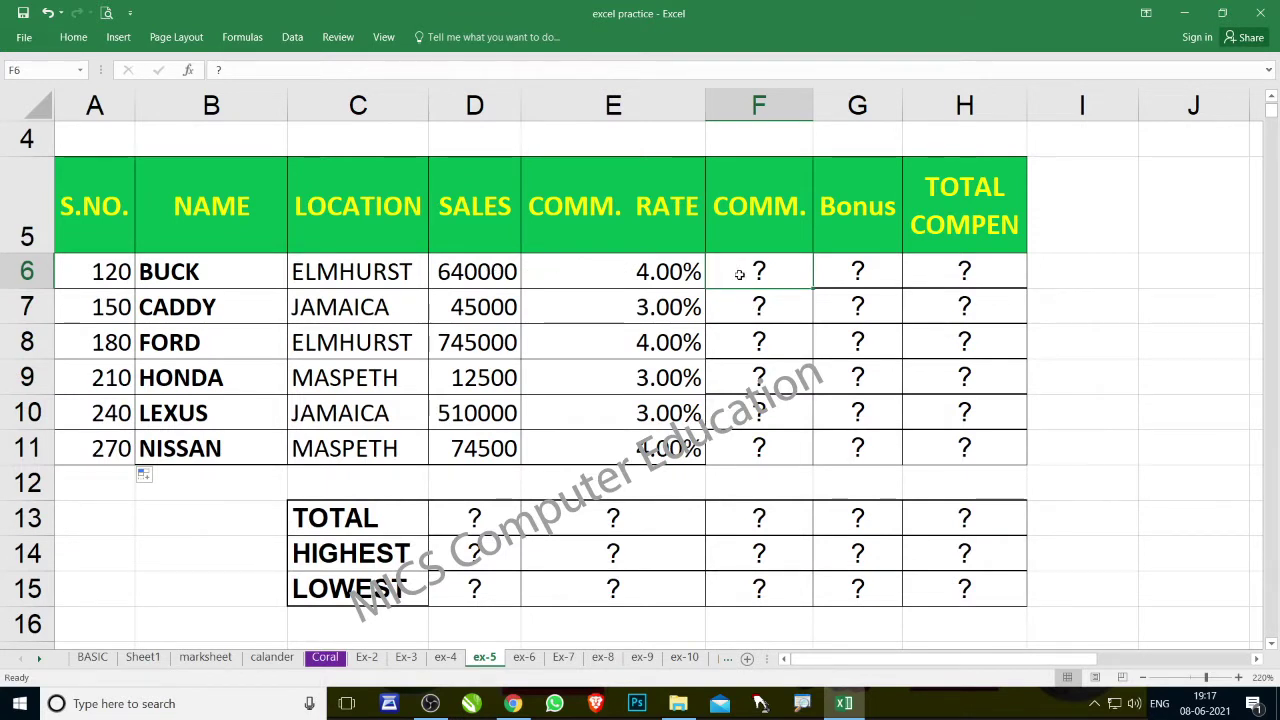
{"action": "type", "text": "="}
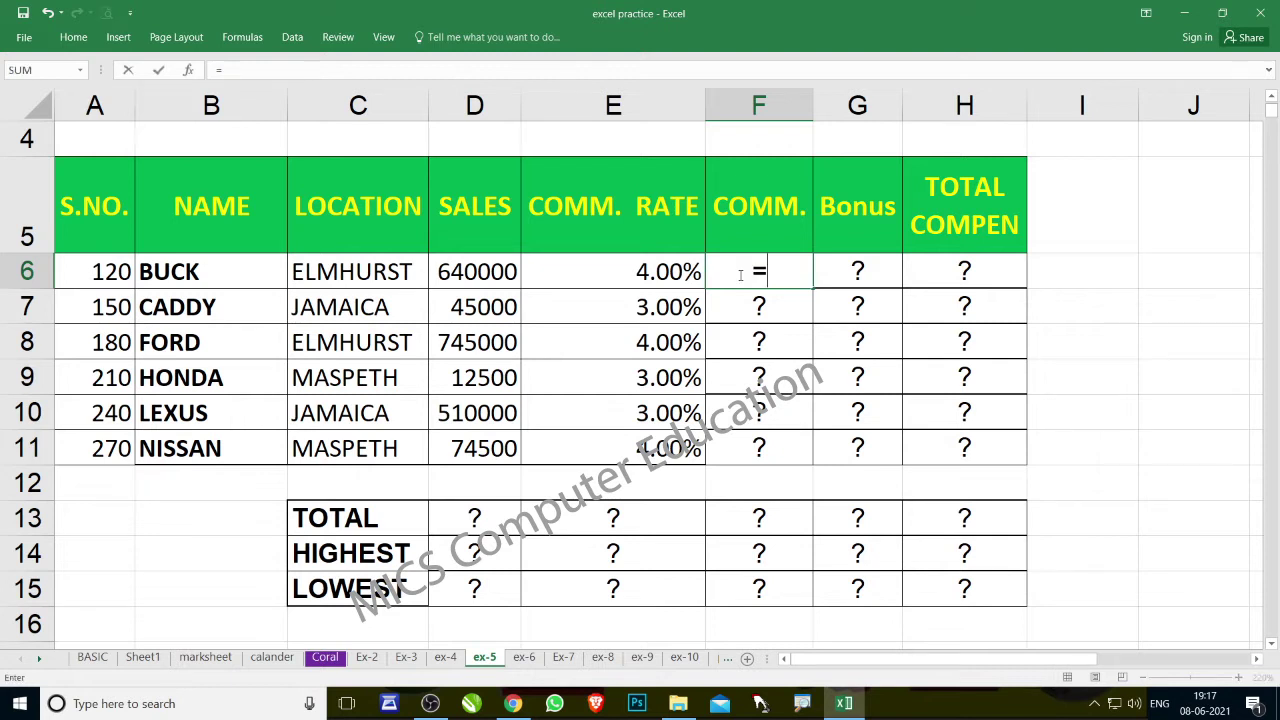
{"action": "left_click", "coordinate": [500, 272]}
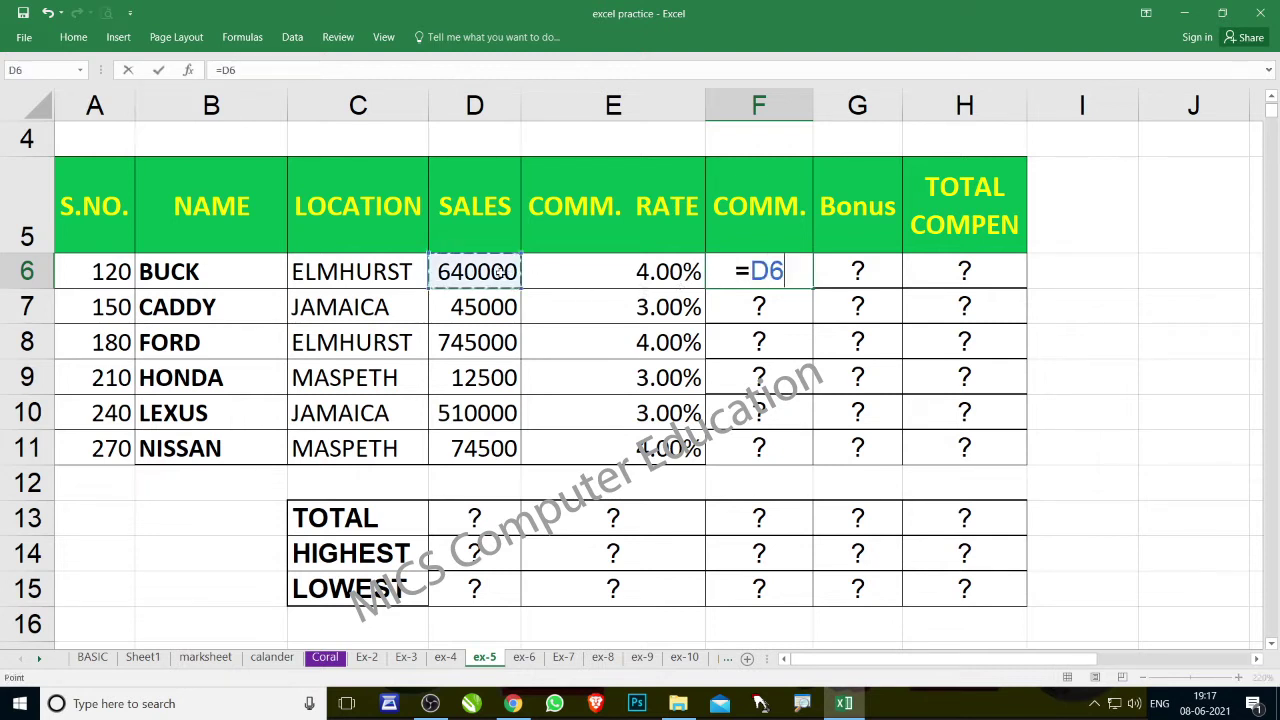
{"action": "type", "text": "*"}
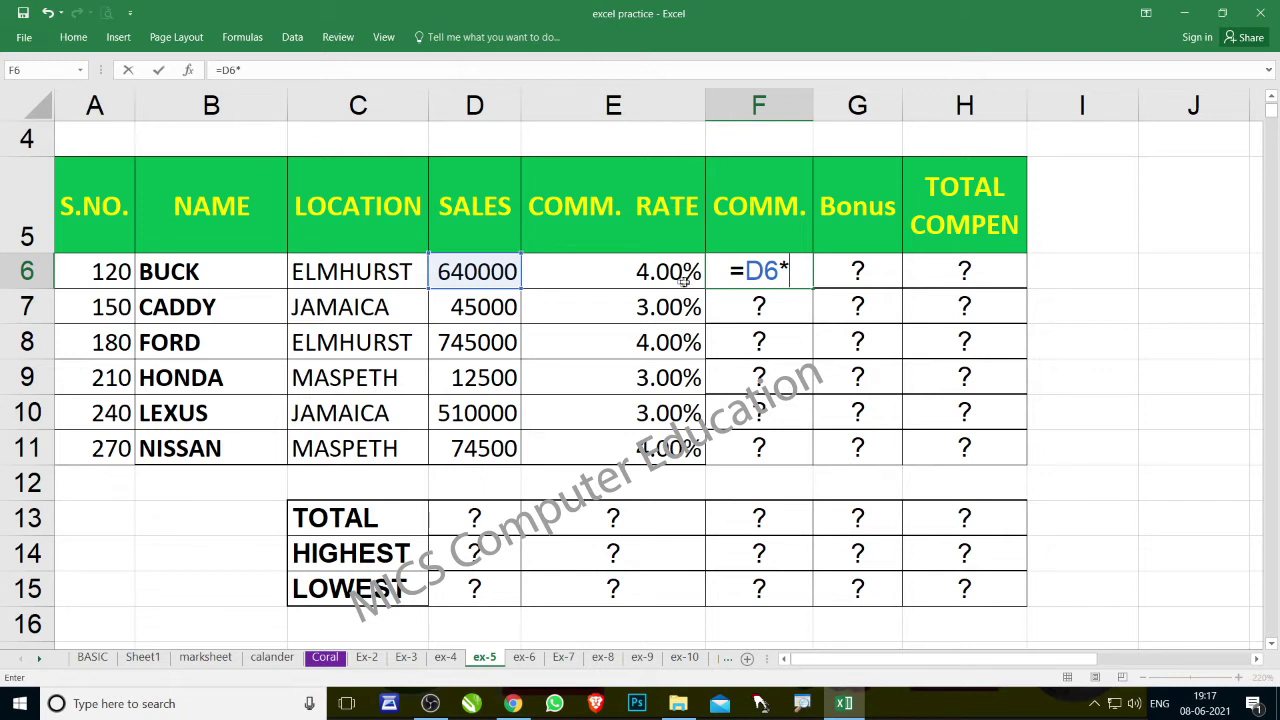
{"action": "left_click", "coordinate": [679, 281]}
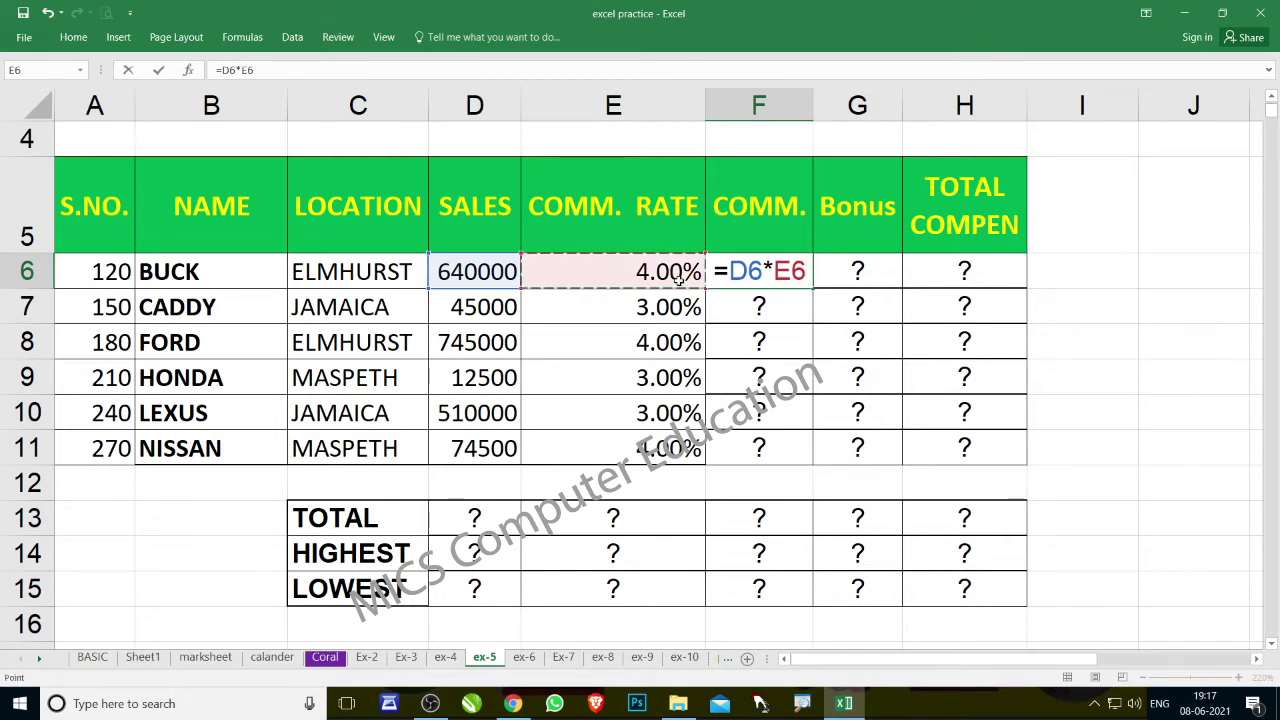
{"action": "key", "text": "Return"}
{"action": "left_click", "coordinate": [718, 277]}
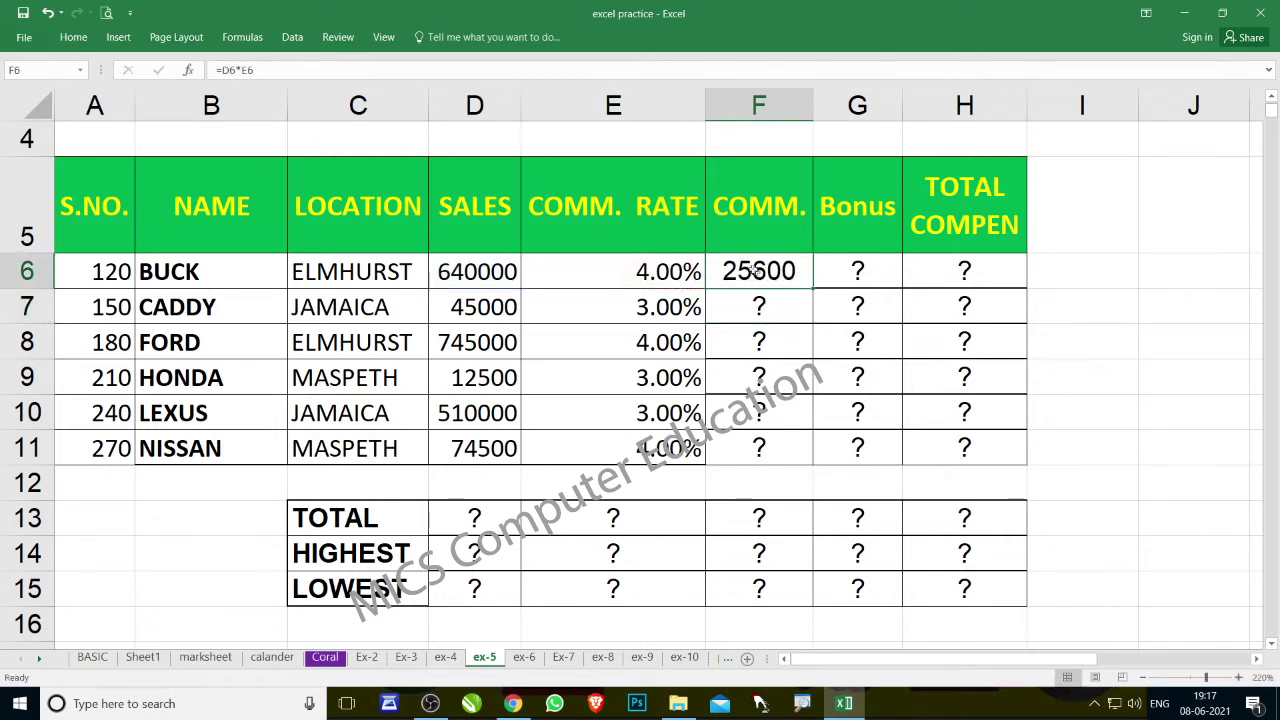
{"action": "mouse_move", "coordinate": [812, 288]}
{"action": "left_mouse_down"}
{"action": "mouse_move", "coordinate": [800, 345]}
{"action": "mouse_move", "coordinate": [812, 455]}
{"action": "left_mouse_up"}
{"action": "scroll", "coordinate": [568, 450], "scroll_direction": "down", "scroll_amount": 2}
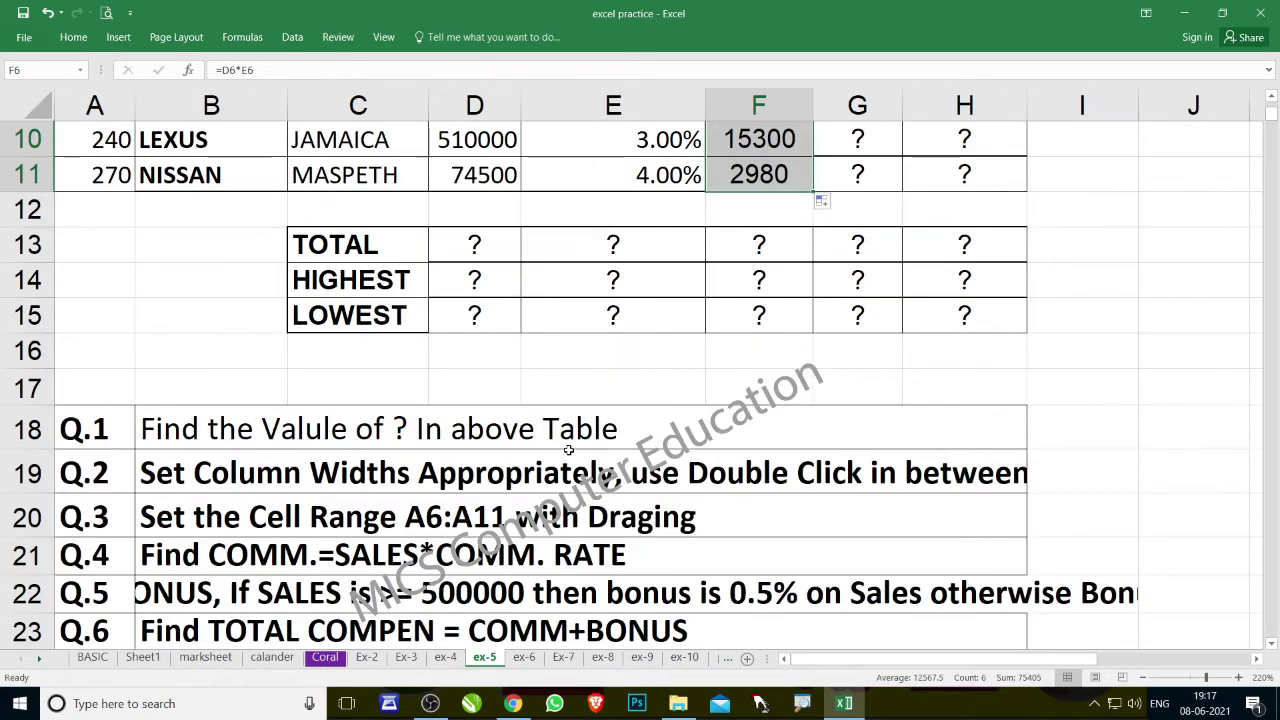
Step: Left-align the Q.5 bonus text in row 22, then merge and centre it across B22:J22
{"action": "left_click", "coordinate": [180, 597]}
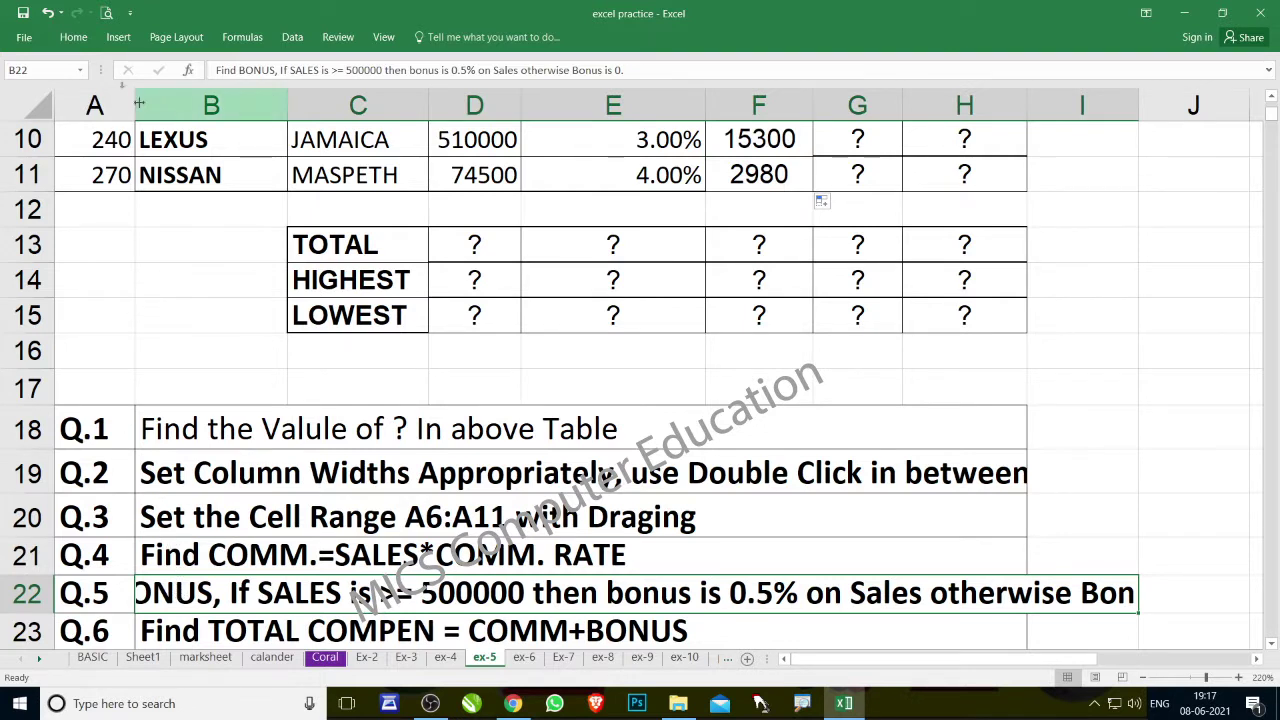
{"action": "left_click", "coordinate": [73, 37]}
{"action": "left_click", "coordinate": [293, 91]}
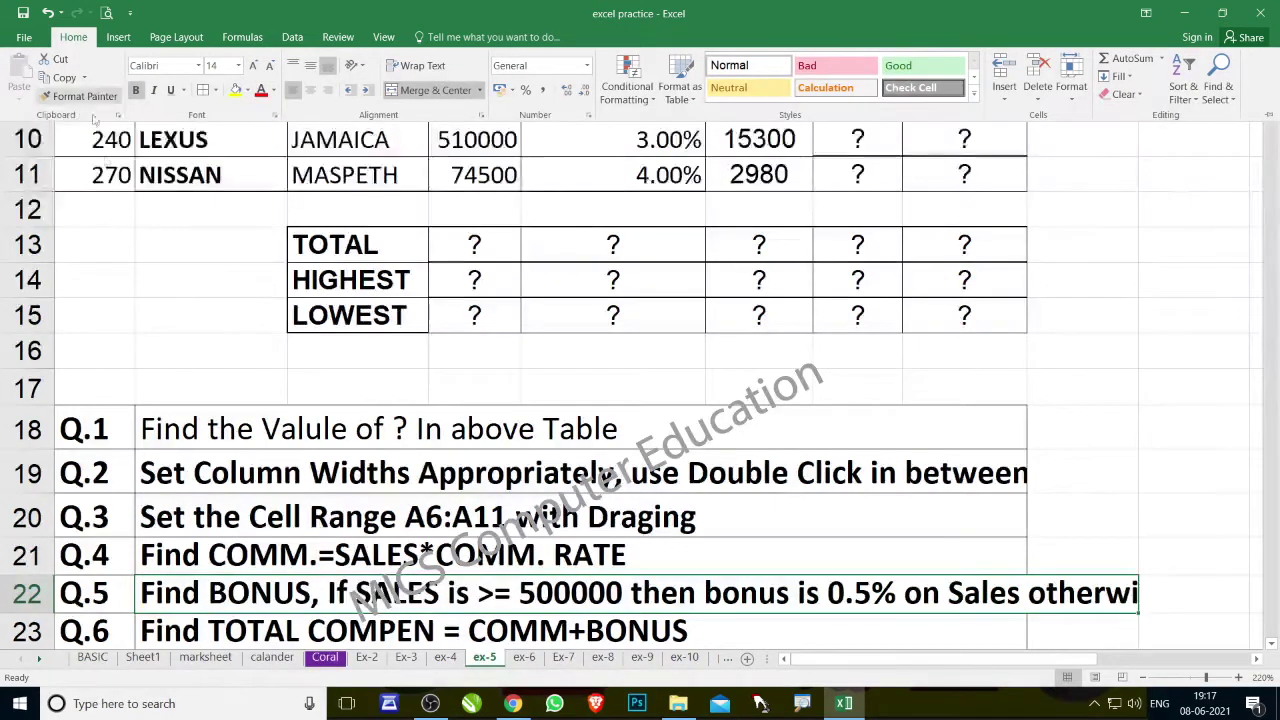
{"action": "left_click", "coordinate": [155, 553]}
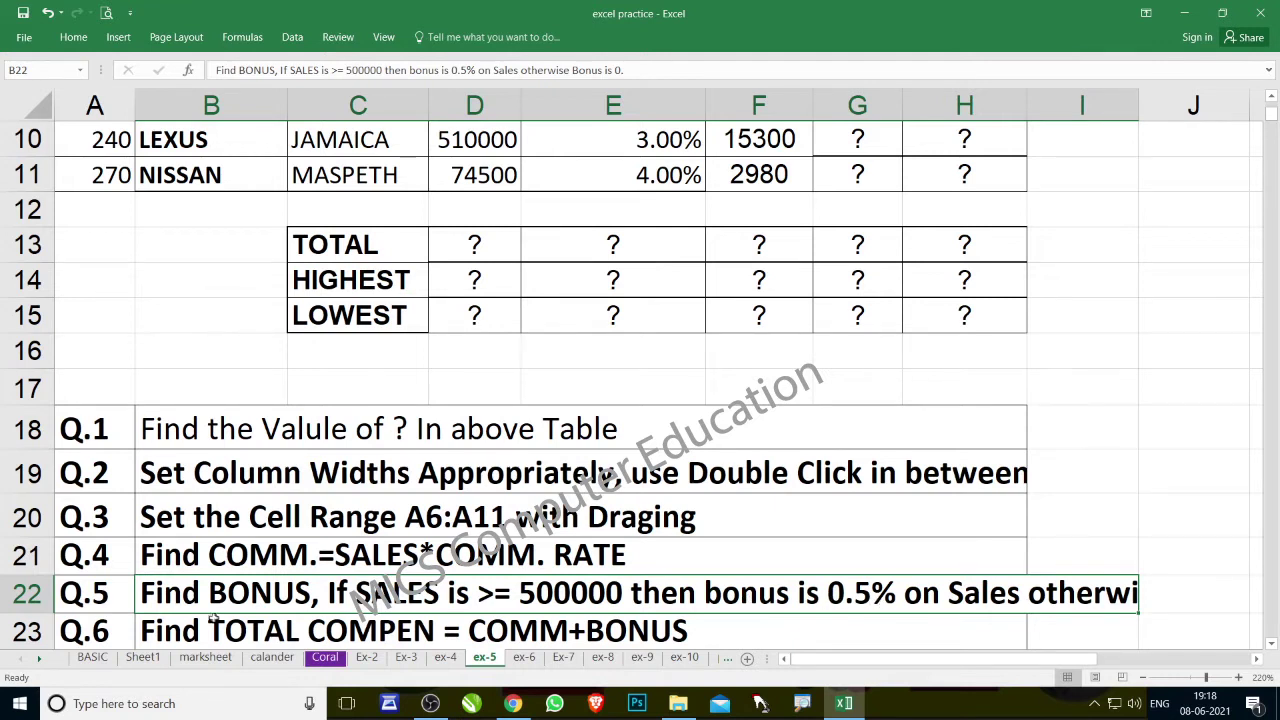
{"action": "left_click_drag", "start_coordinate": [1151, 606], "coordinate": [1158, 596]}
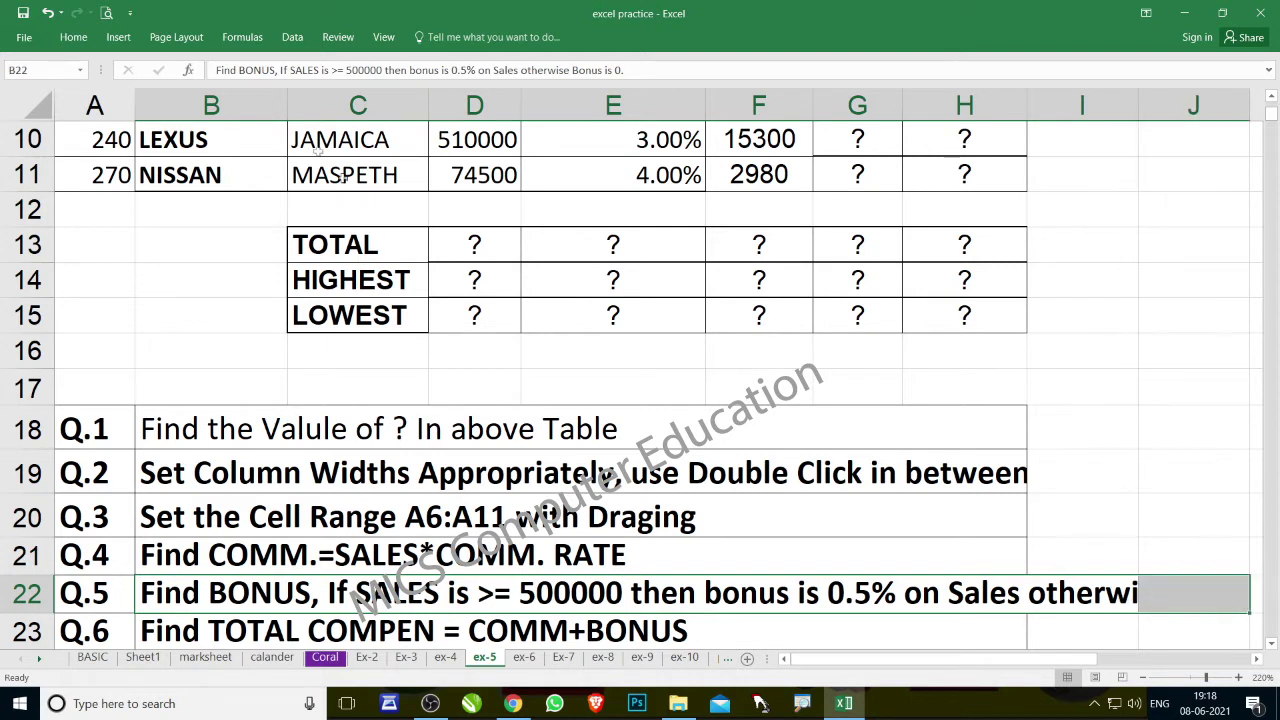
{"action": "left_click", "coordinate": [73, 37]}
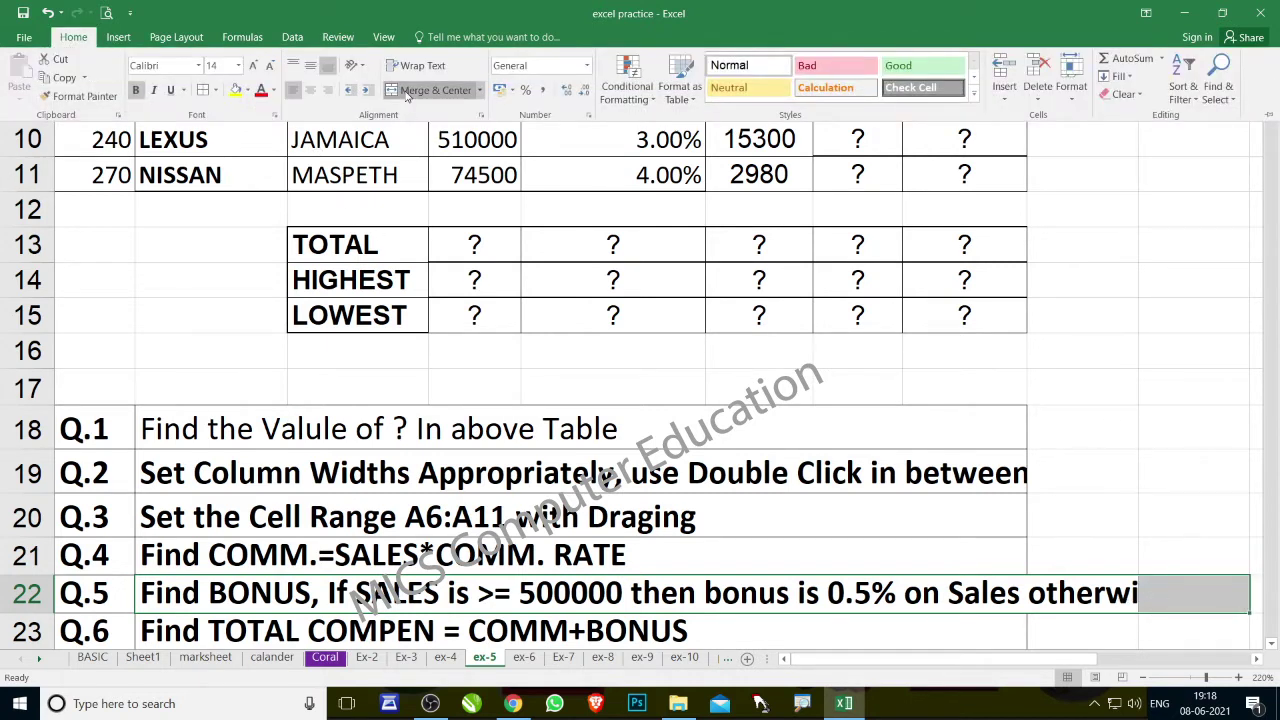
{"action": "left_click", "coordinate": [407, 94]}
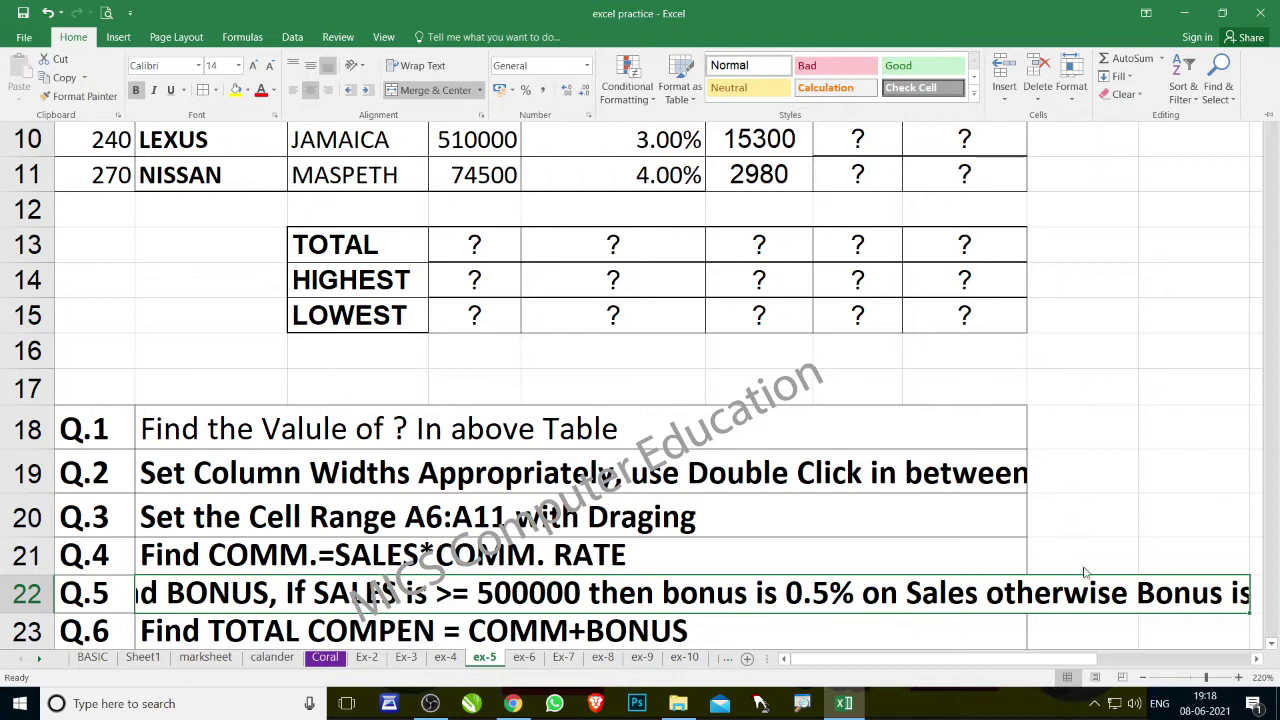
{"action": "left_click", "coordinate": [1256, 594]}
Step: Re-merge the Q.5 text more widely, across B22:L22, and centre it
{"action": "left_click", "coordinate": [1256, 658]}
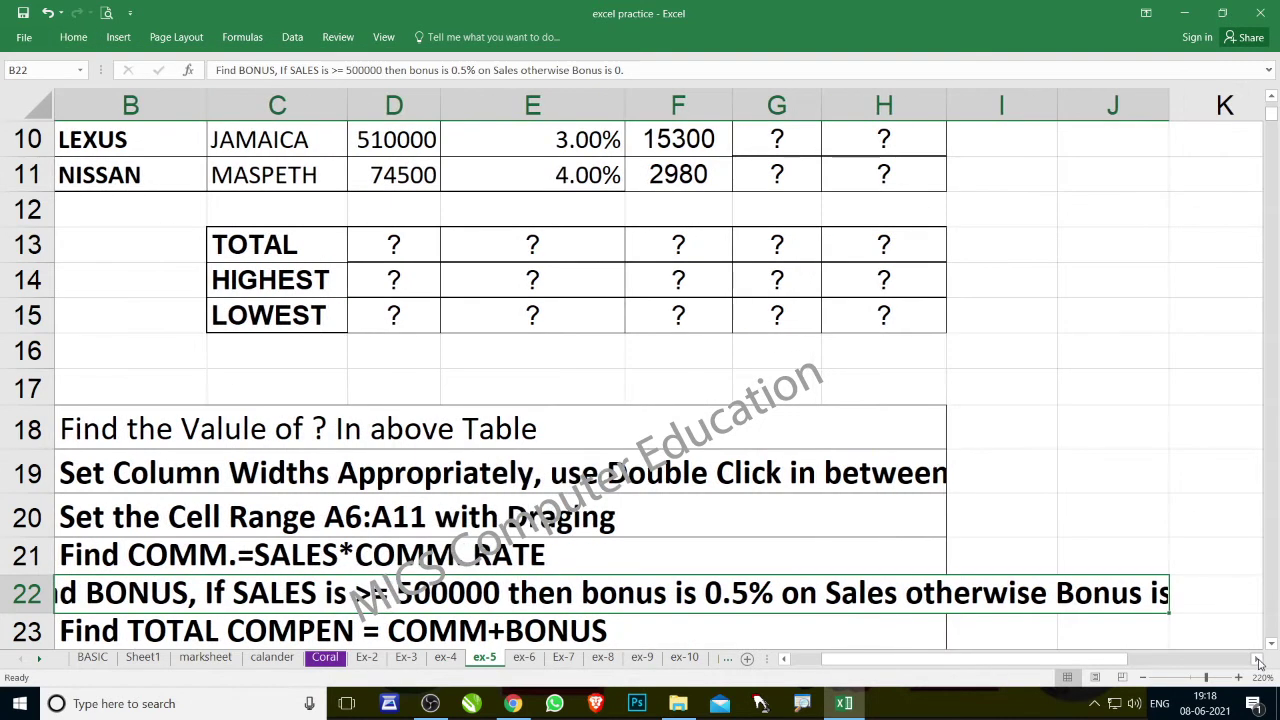
{"action": "left_click", "coordinate": [1256, 658]}
{"action": "left_click", "coordinate": [1033, 604]}
{"action": "left_click_drag", "start_coordinate": [985, 598], "coordinate": [1200, 594]}
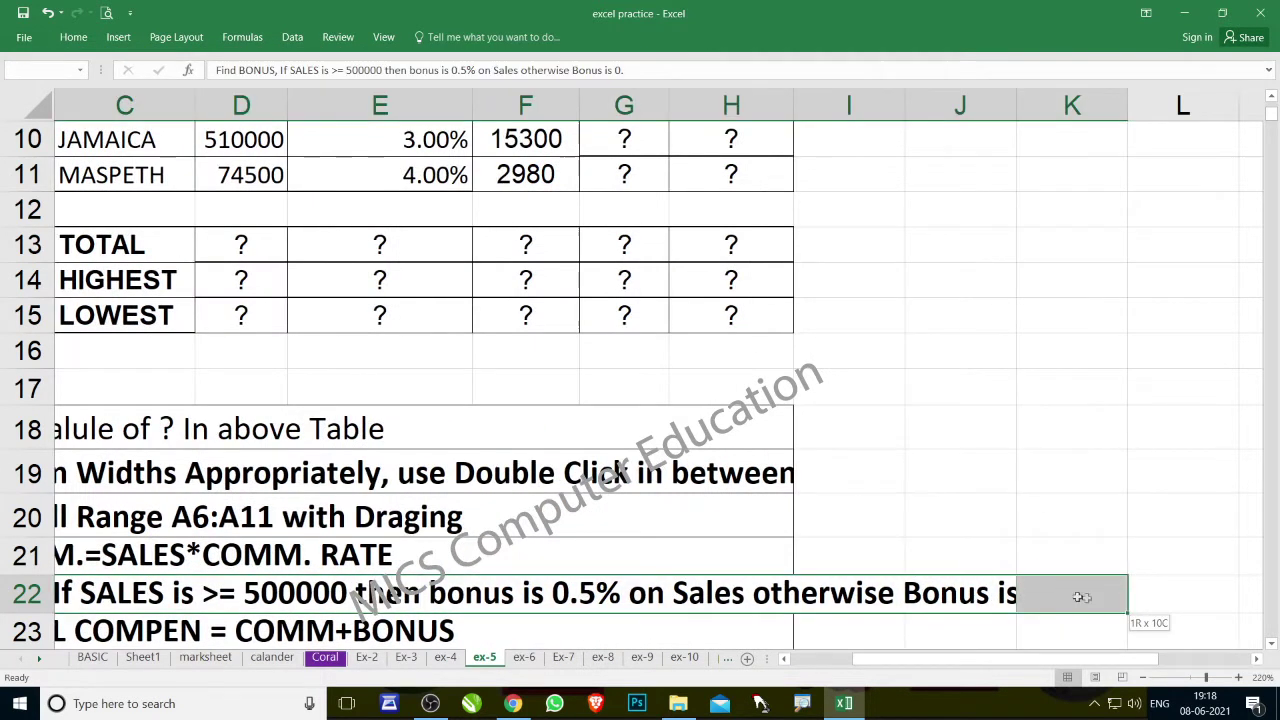
{"action": "left_click", "coordinate": [73, 37]}
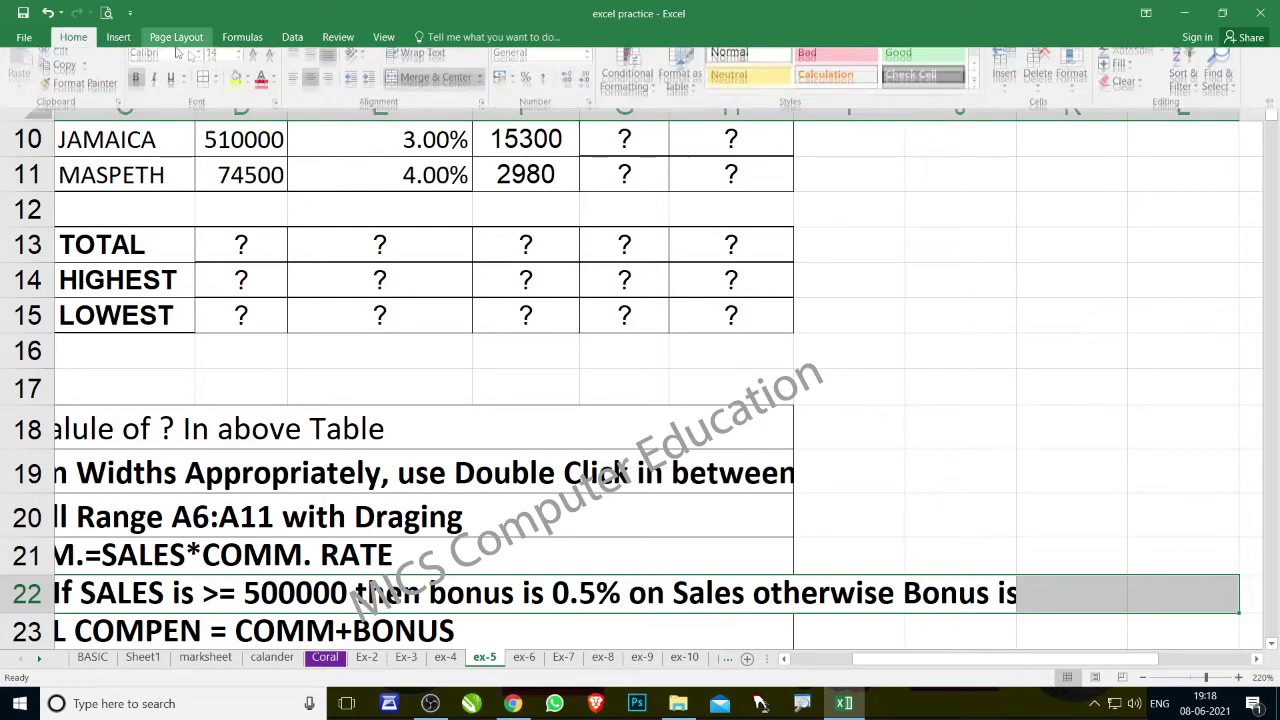
{"action": "left_click", "coordinate": [390, 90]}
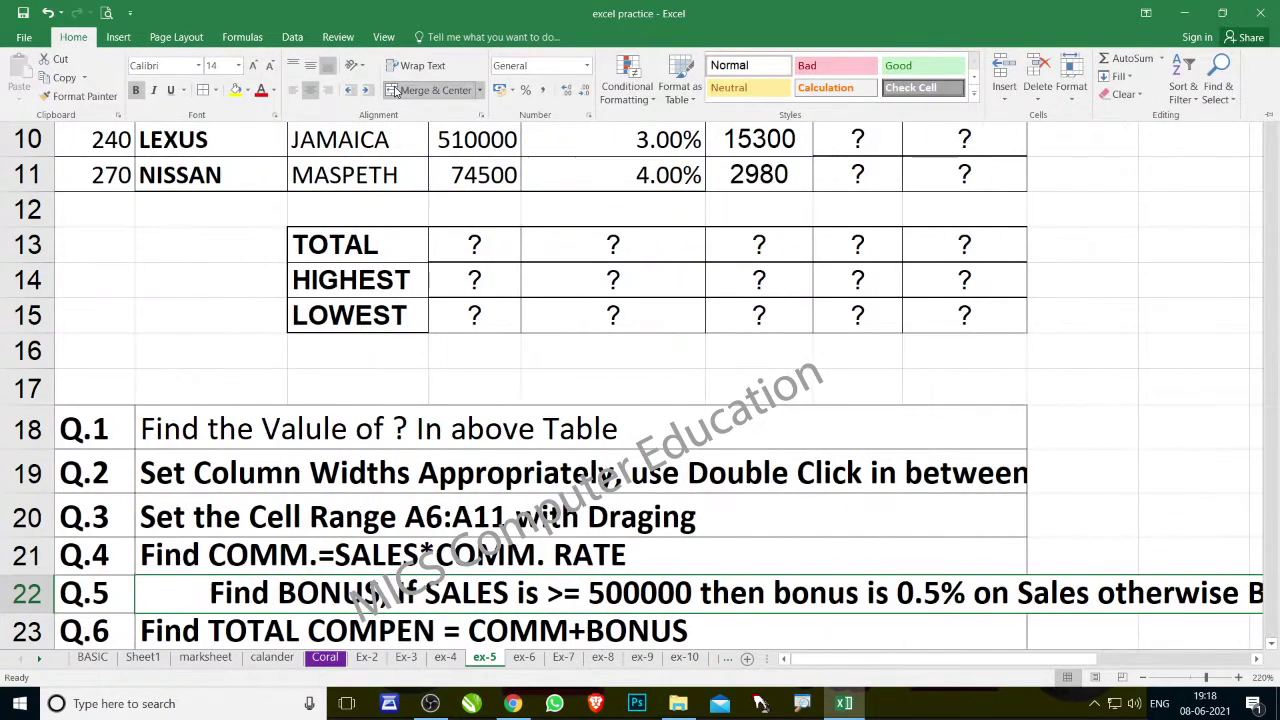
{"action": "left_click", "coordinate": [1232, 660]}
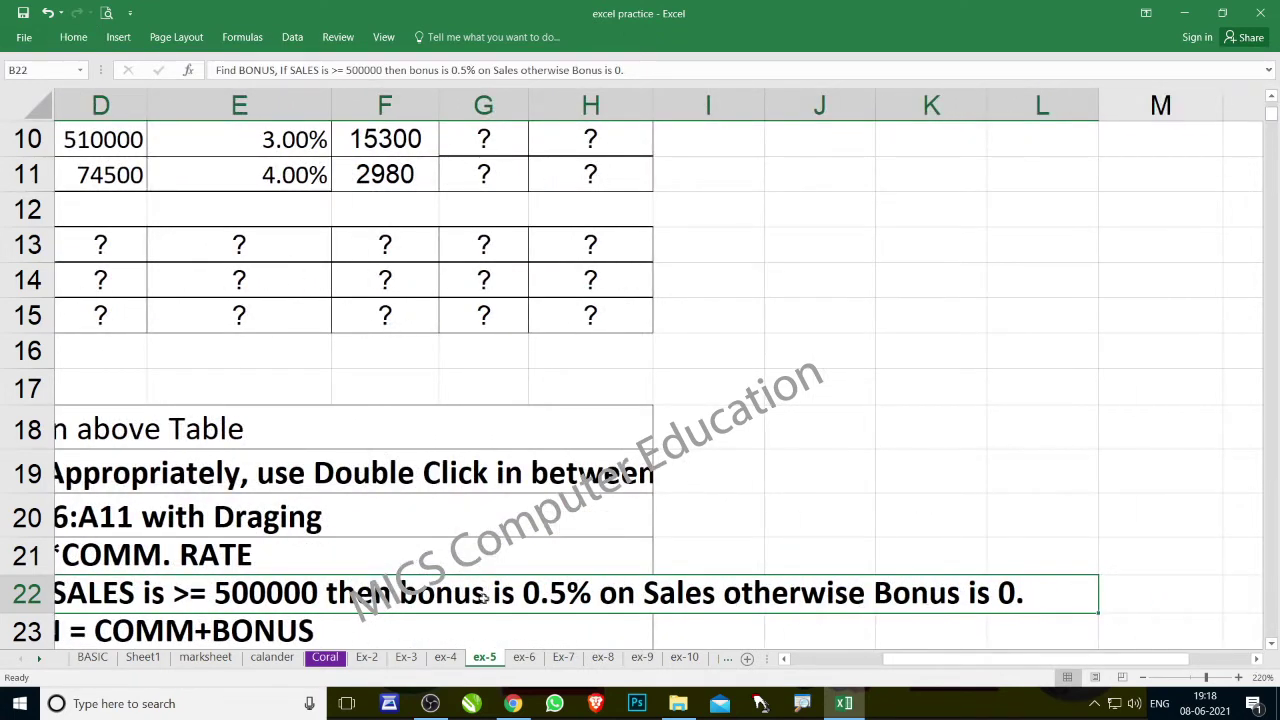
{"action": "key", "text": "Left"}
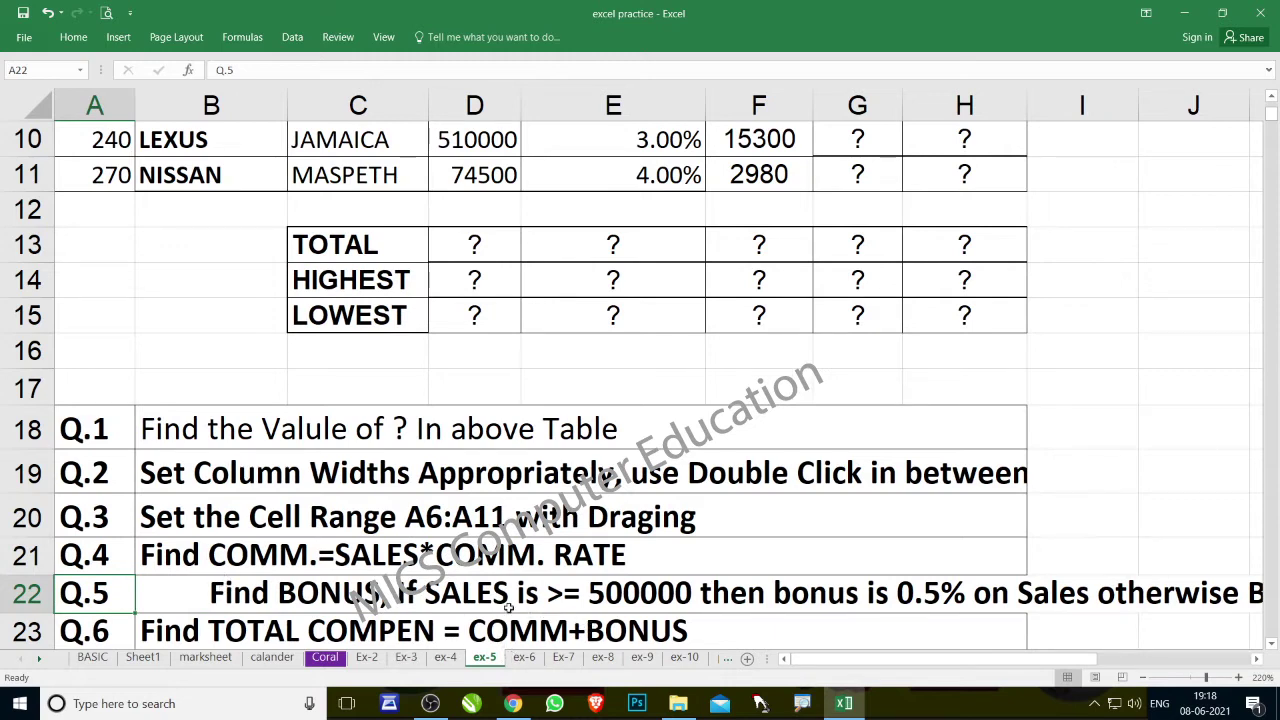
{"action": "scroll", "coordinate": [508, 607], "scroll_direction": "up", "scroll_amount": 2}
{"action": "scroll", "coordinate": [518, 598], "scroll_direction": "up", "scroll_amount": 1}
{"action": "scroll", "coordinate": [530, 590], "scroll_direction": "down", "scroll_amount": 1}
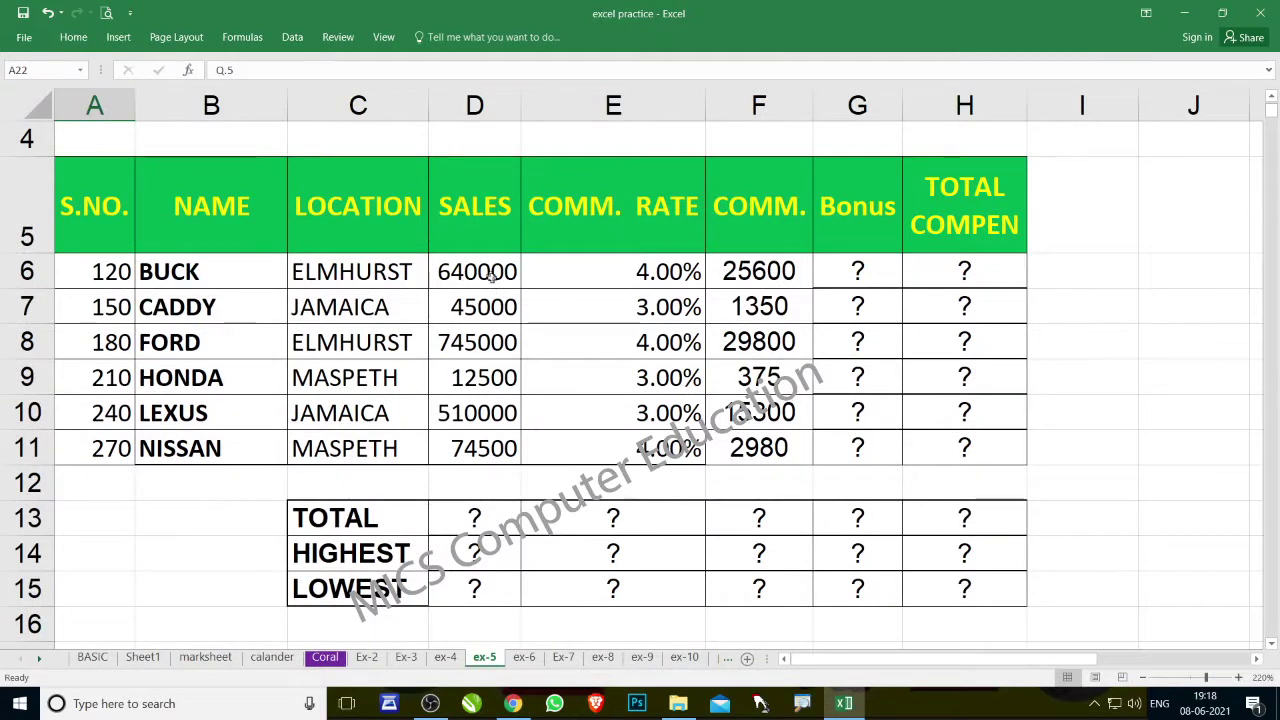
{"action": "left_click_drag", "start_coordinate": [490, 278], "coordinate": [488, 420]}
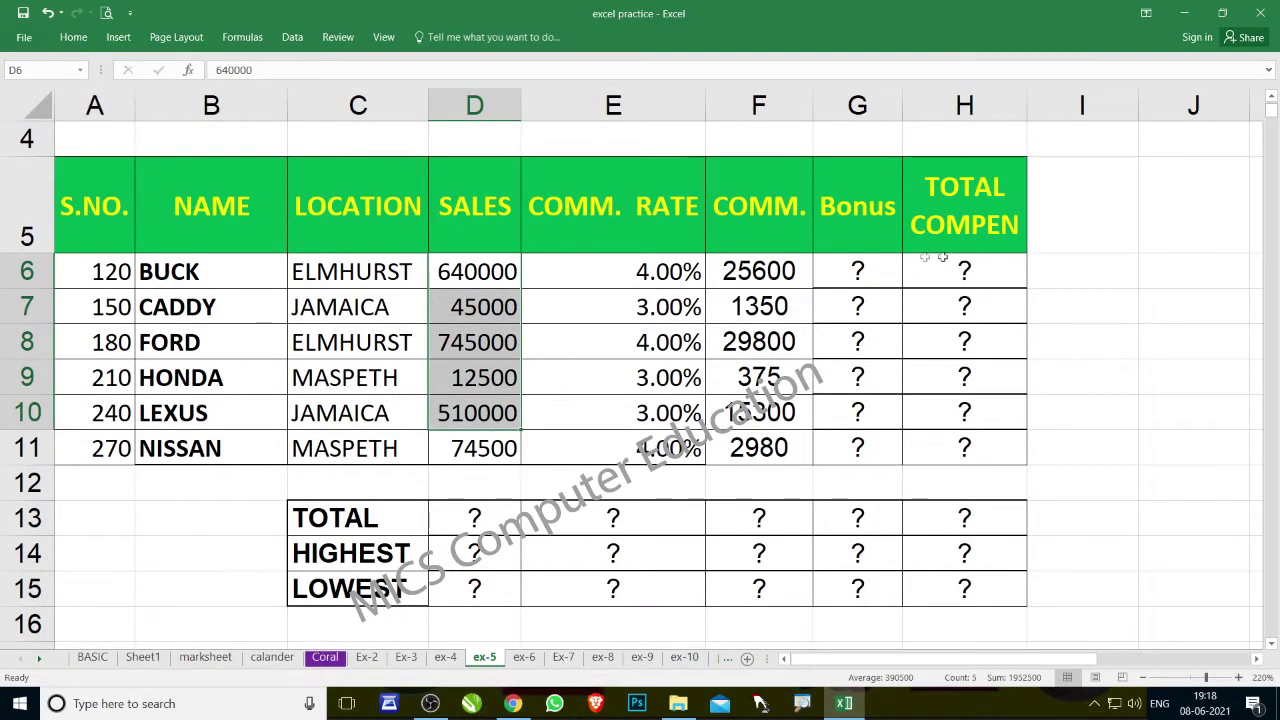
{"action": "left_click_drag", "start_coordinate": [858, 268], "coordinate": [858, 448]}
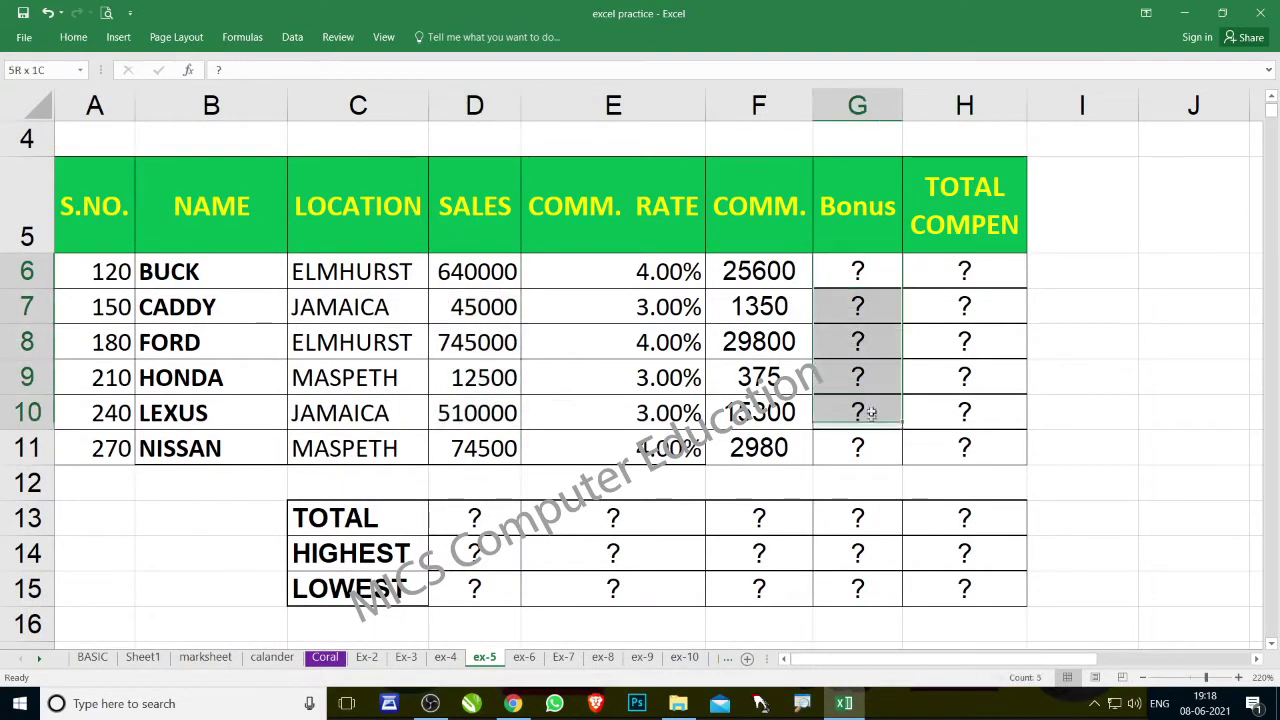
{"action": "left_click", "coordinate": [857, 271]}
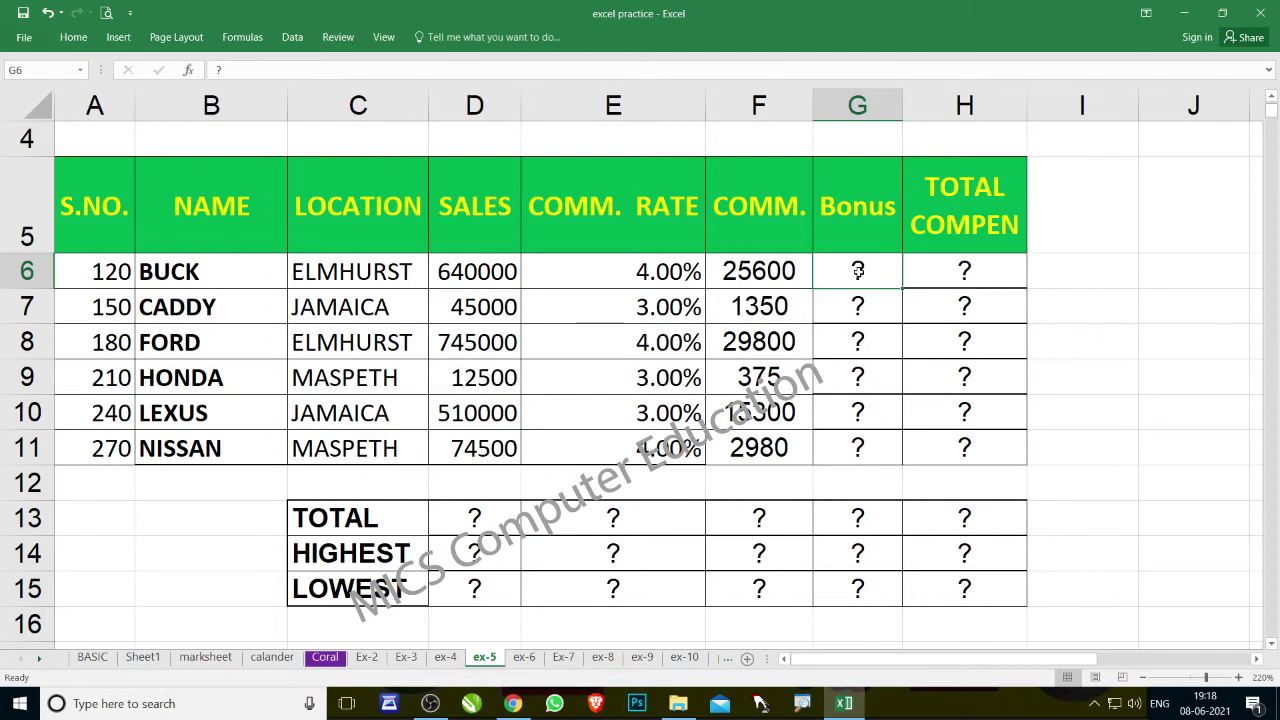
Step: Type =IF(D6>=500000,D6*.5%,0) into G6 and remove the stray quote, leaving it uncommitted
{"action": "type", "text": "=if("}
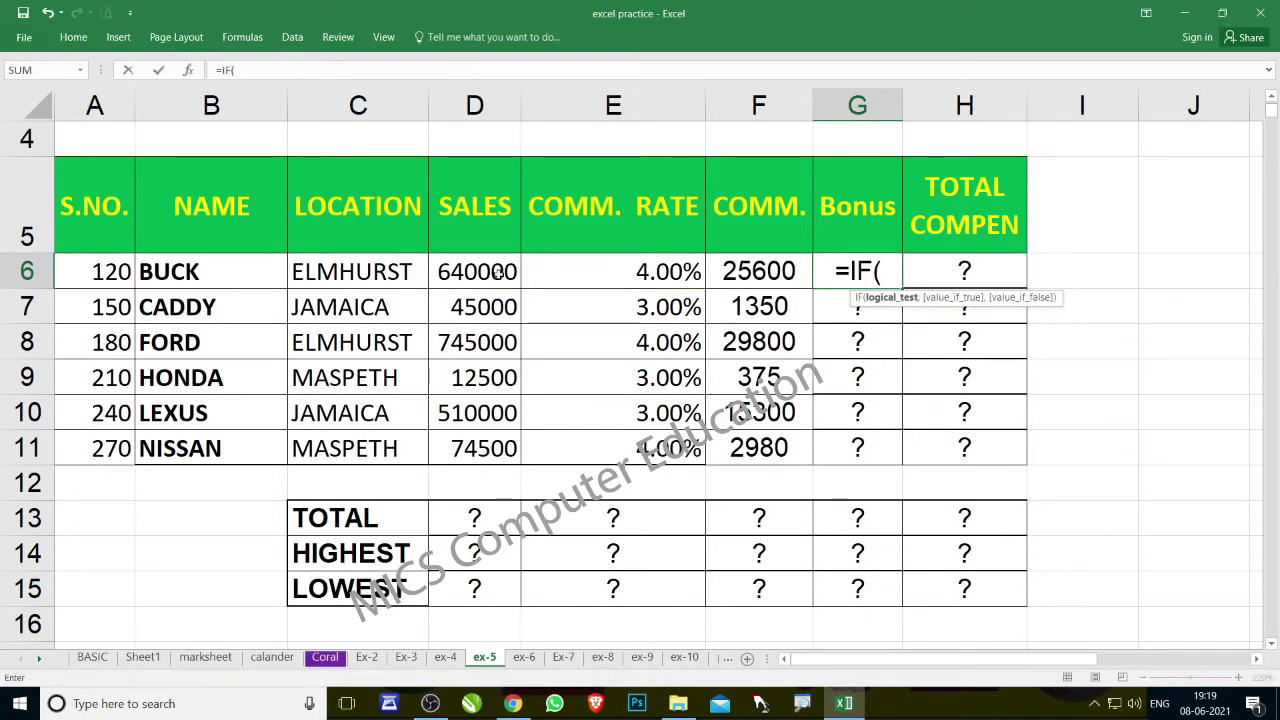
{"action": "left_click", "coordinate": [497, 272]}
{"action": "type", "text": ">"}
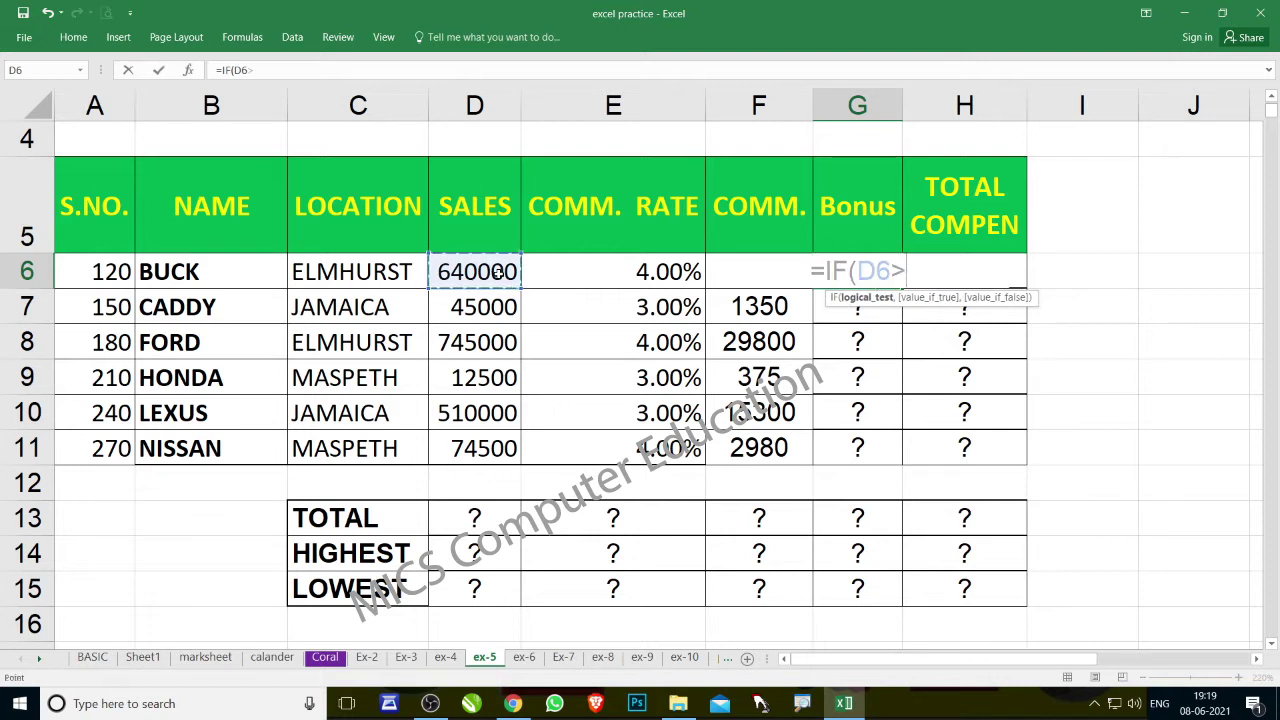
{"action": "type", "text": "=500000"}
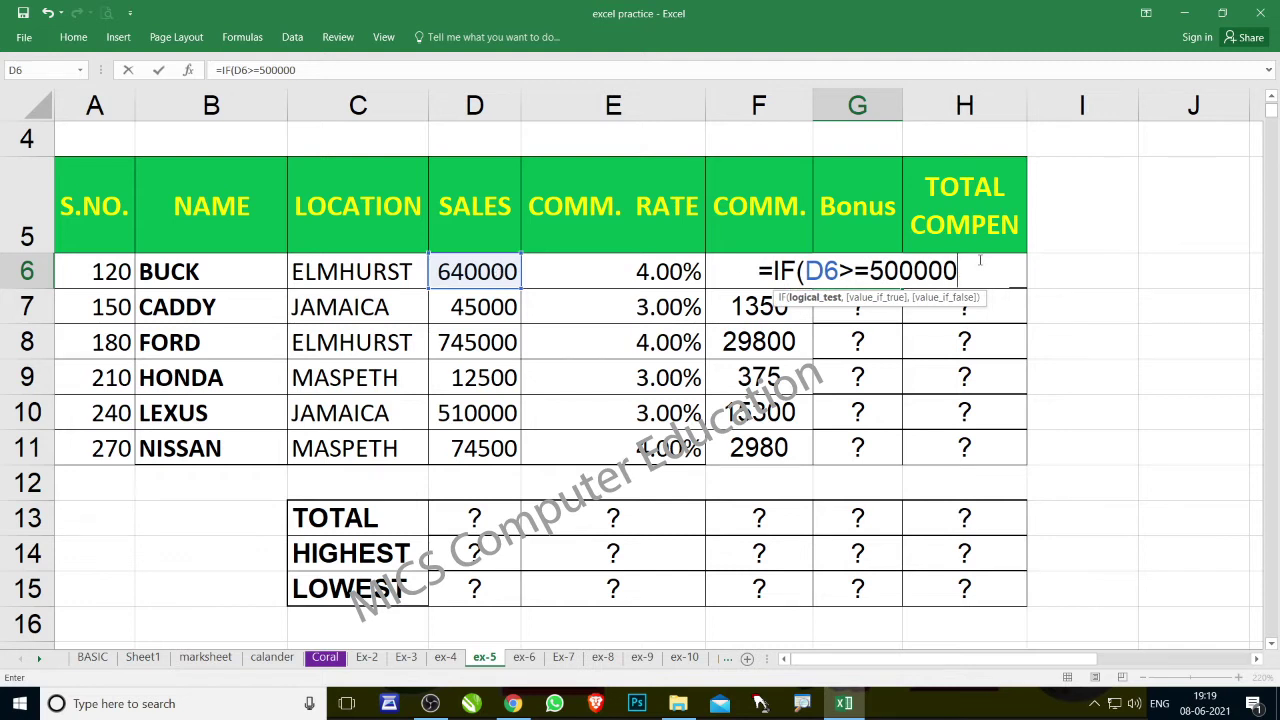
{"action": "type", "text": ","}
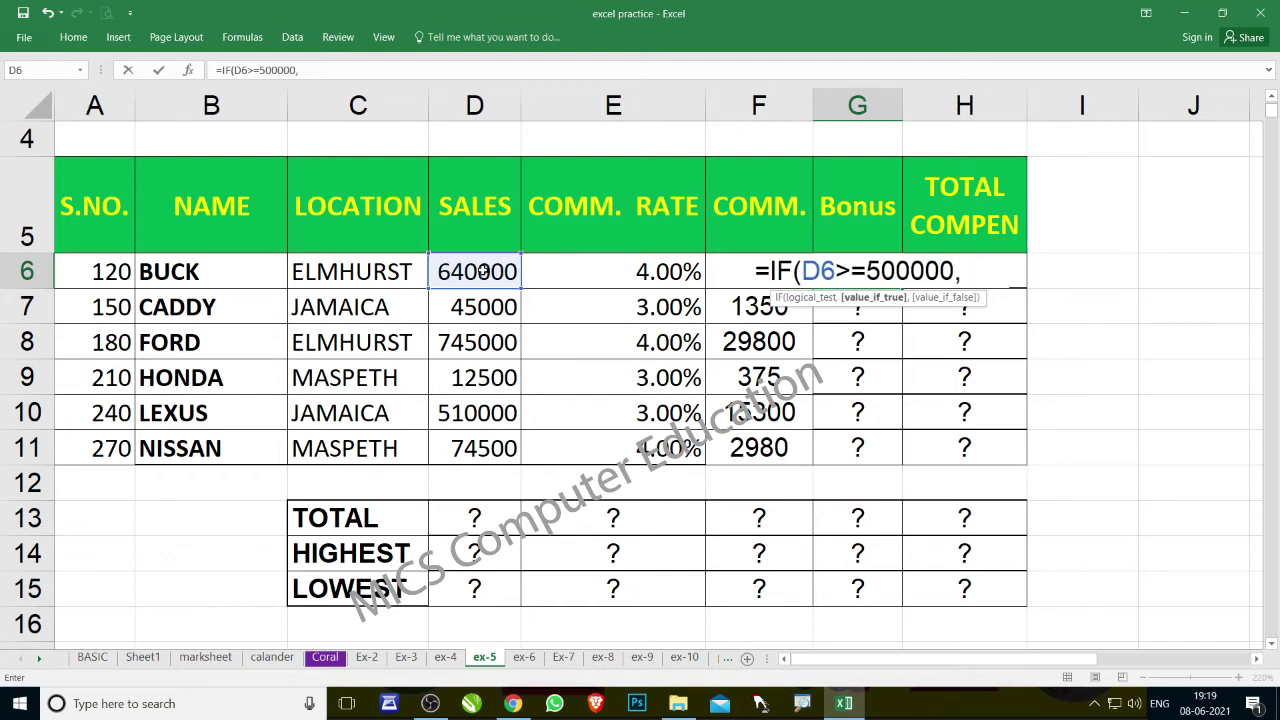
{"action": "left_click", "coordinate": [483, 271]}
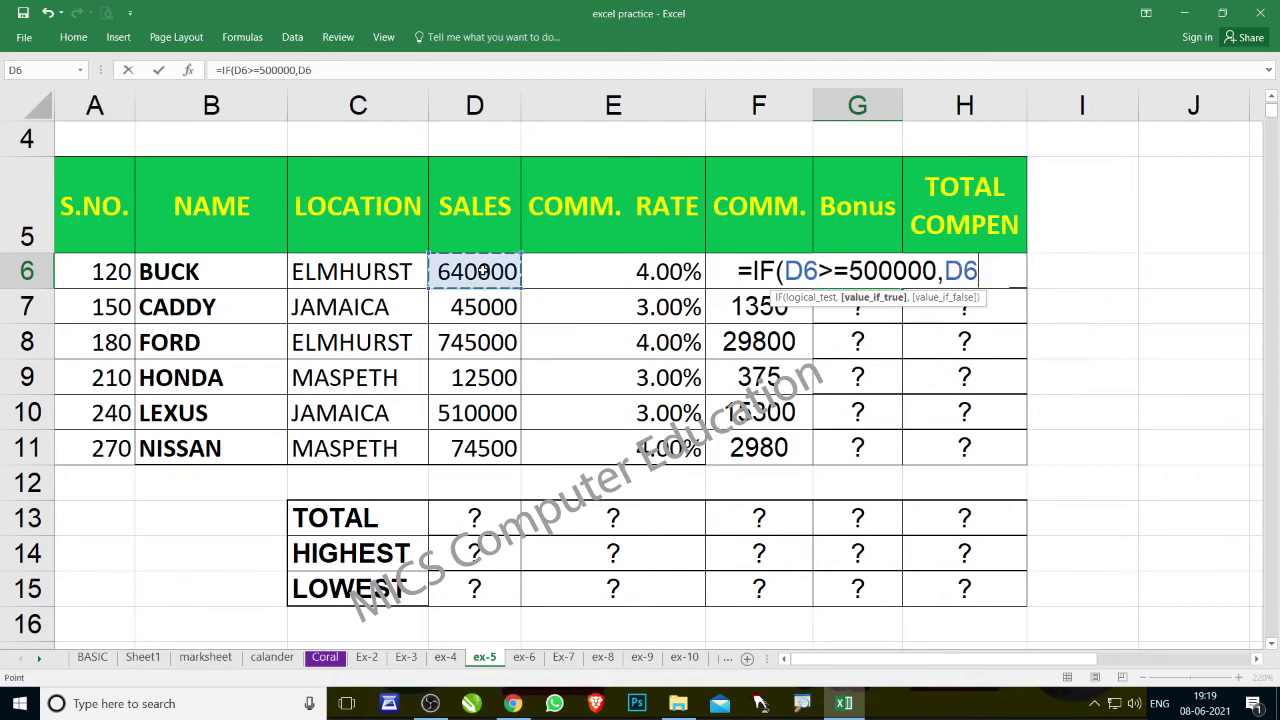
{"action": "type", "text": "*"}
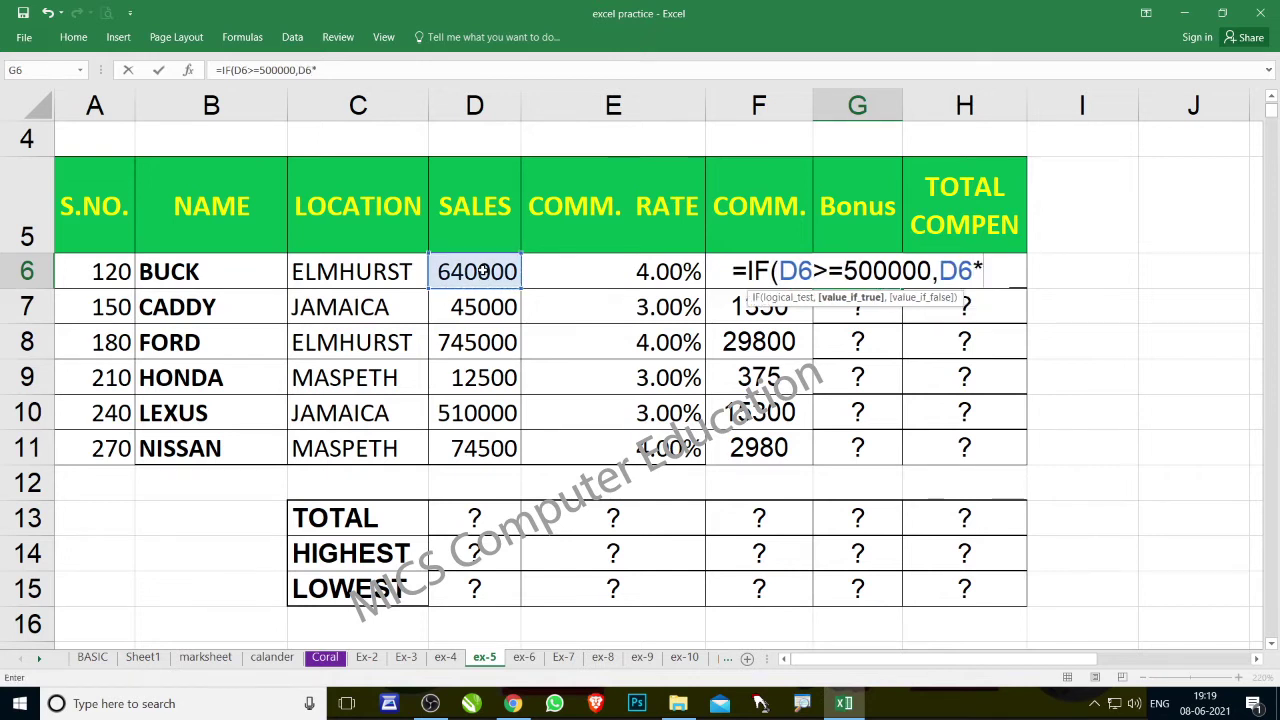
{"action": "type", "text": ".5"}
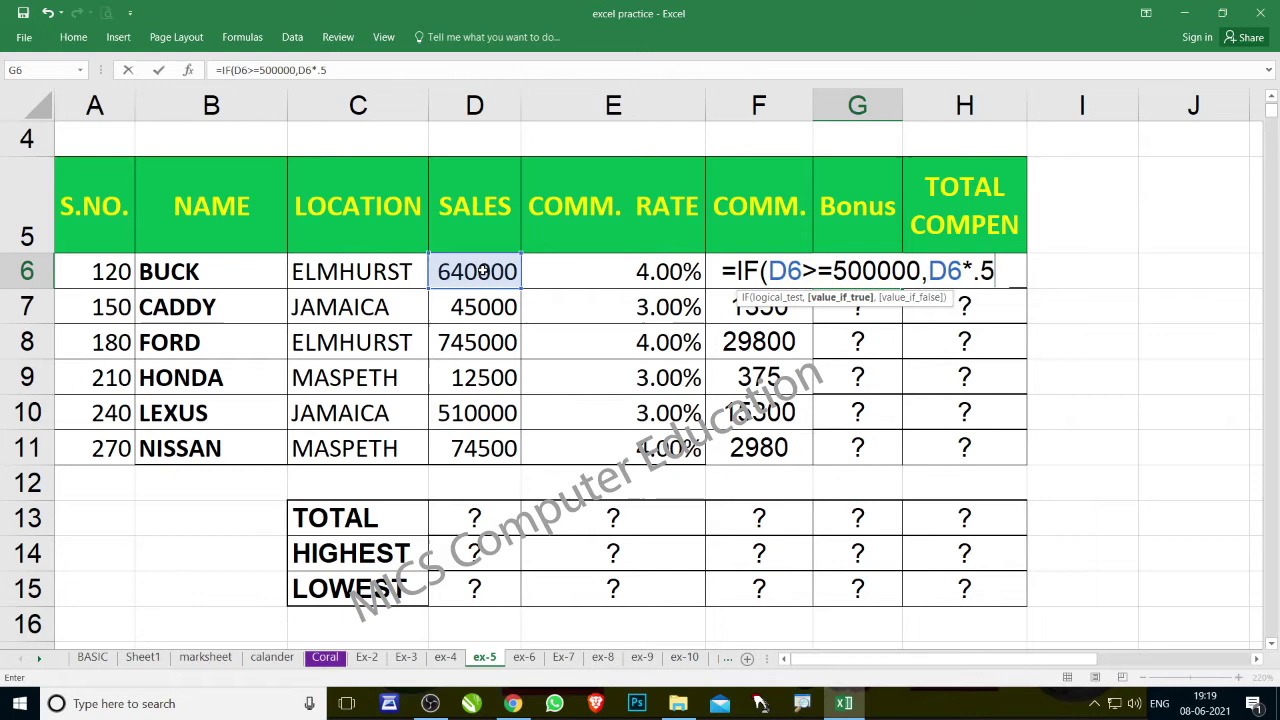
{"action": "type", "text": "%"}
{"action": "scroll", "coordinate": [700, 475], "scroll_direction": "down", "scroll_amount": 1}
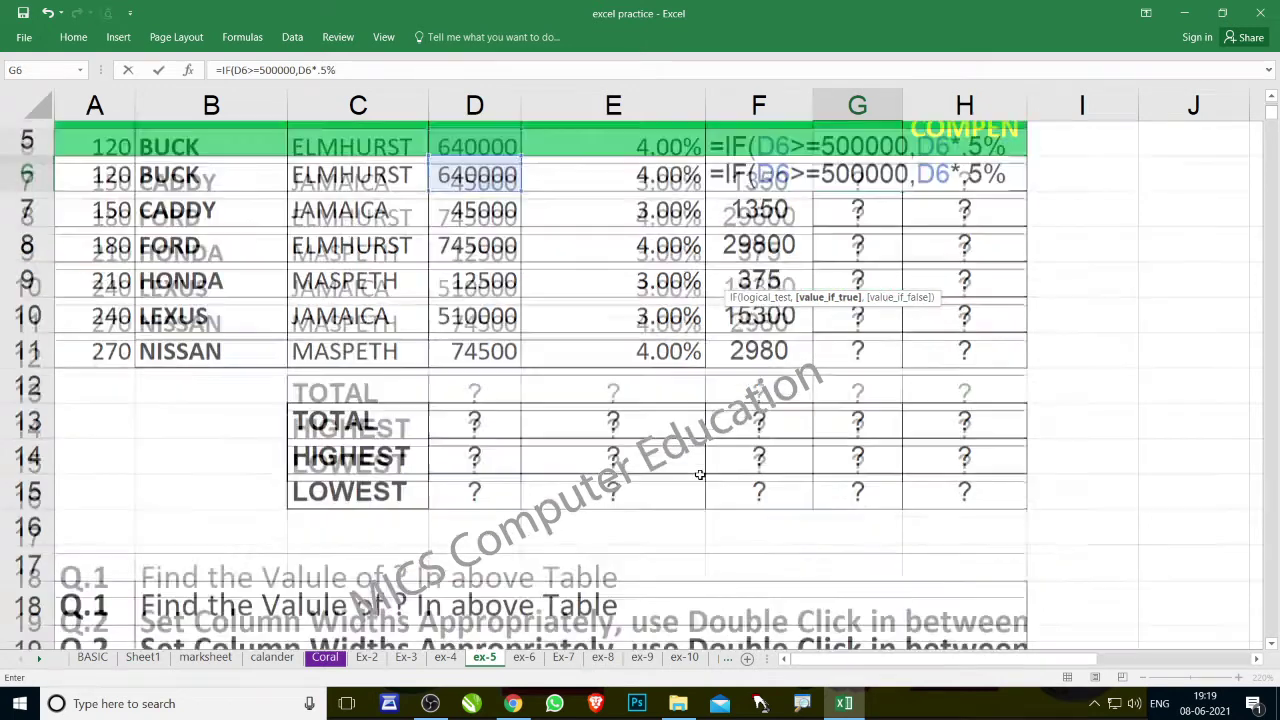
{"action": "scroll", "coordinate": [700, 475], "scroll_direction": "down", "scroll_amount": 1}
{"action": "scroll", "coordinate": [700, 475], "scroll_direction": "up", "scroll_amount": 3}
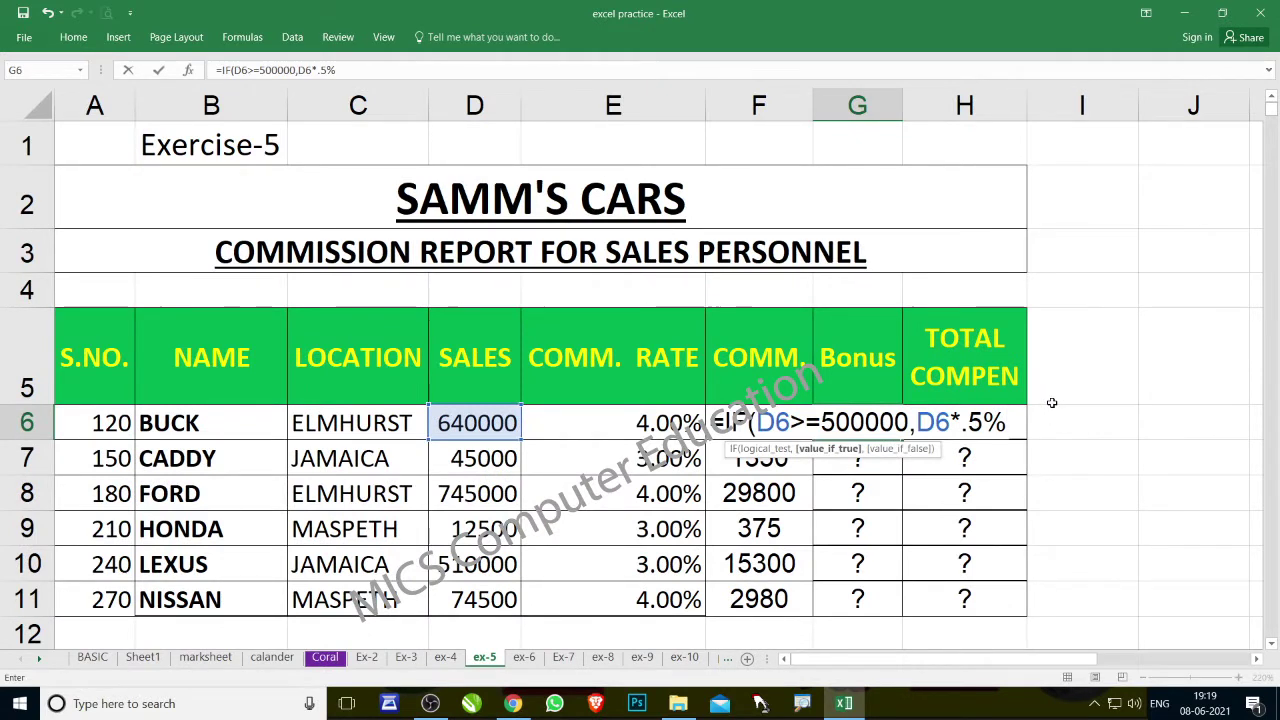
{"action": "type", "text": ","}
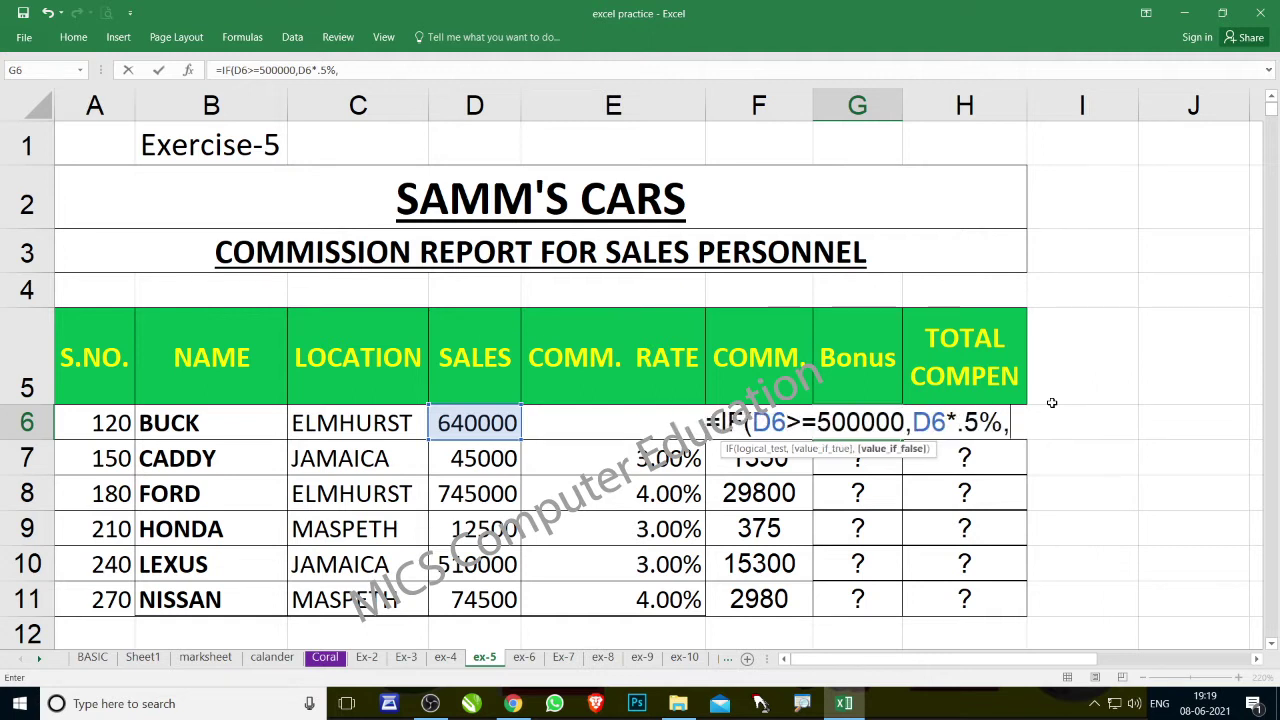
{"action": "type", "text": "0"}
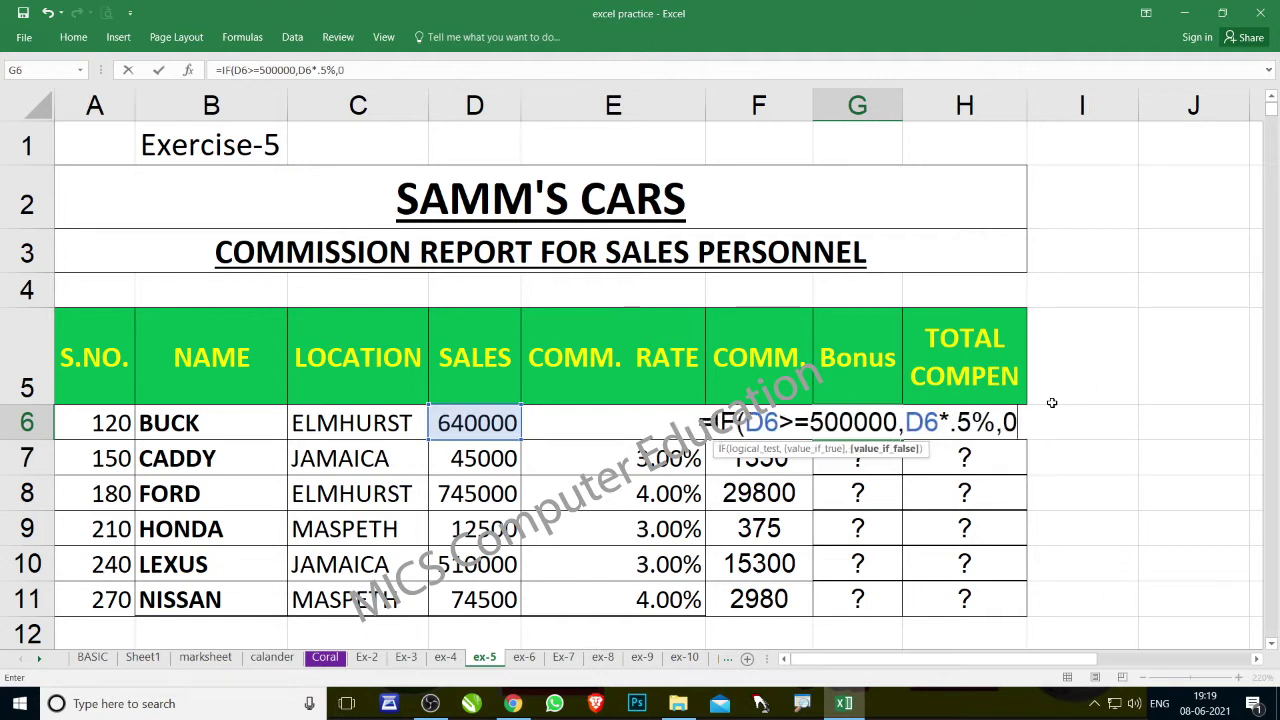
{"action": "type", "text": ")"}
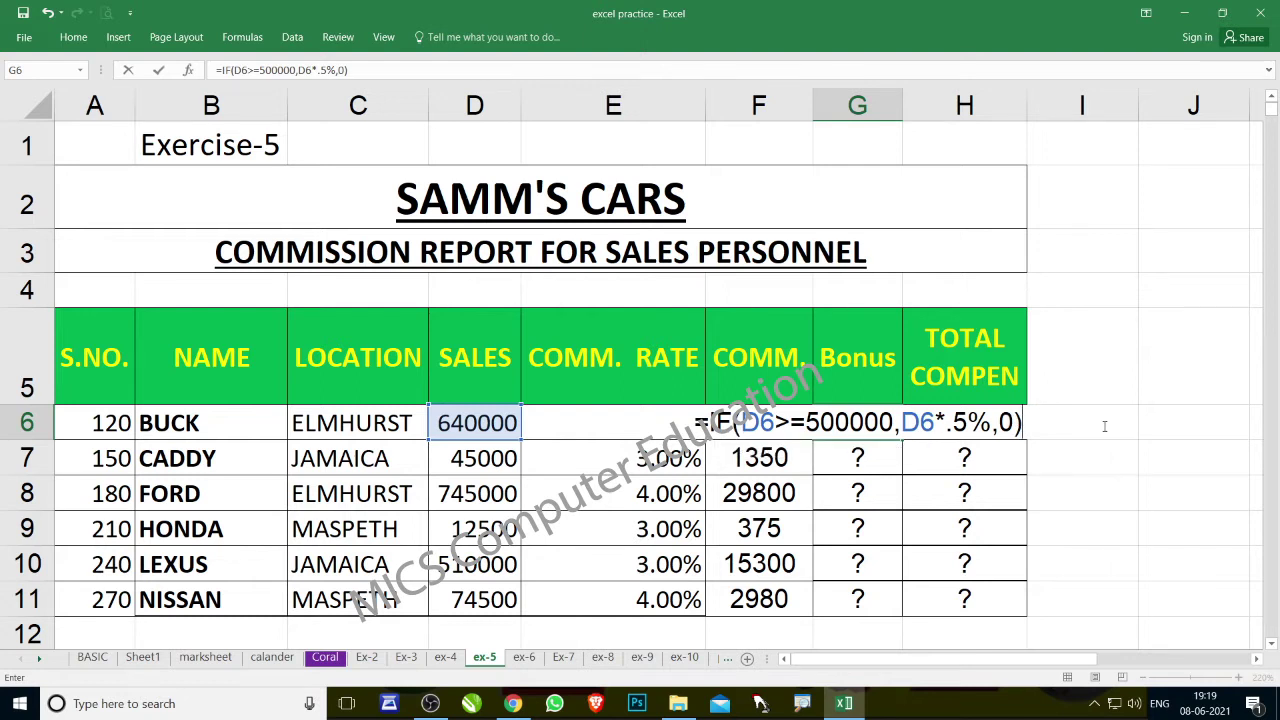
{"action": "type", "text": "\""}
{"action": "key", "text": "BackSpace"}
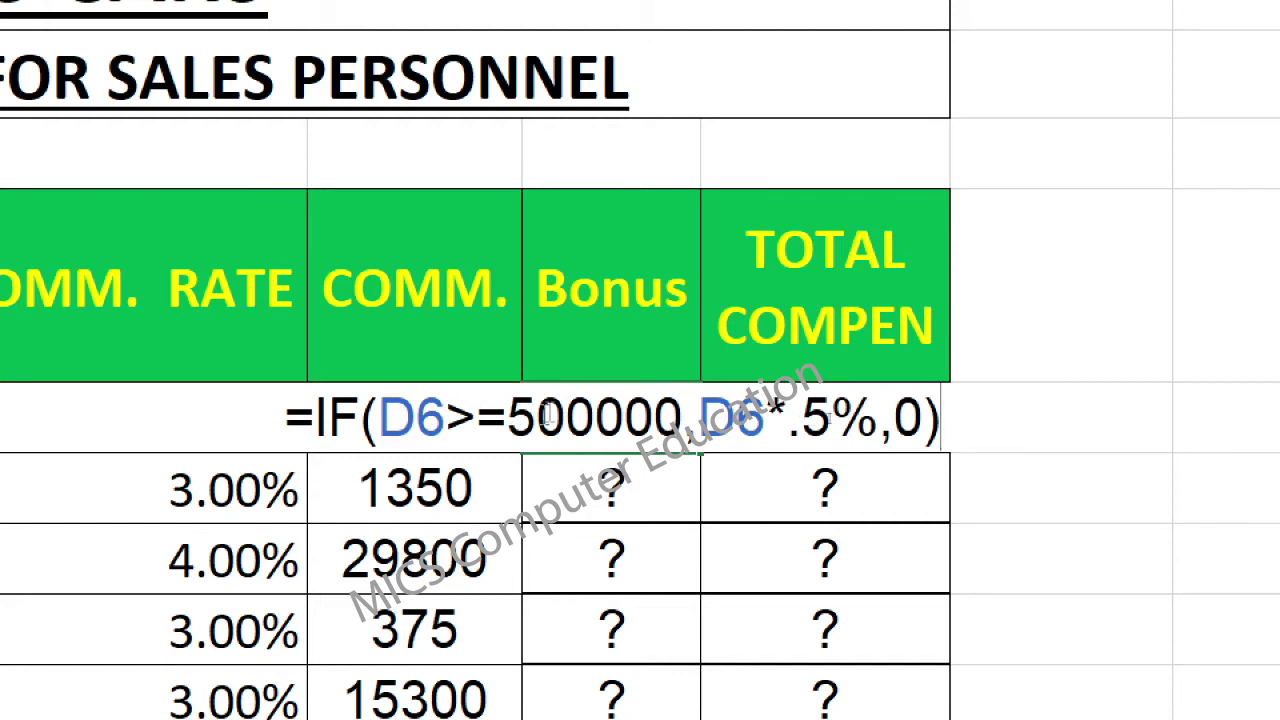
Step: Highlight the D6*.5% and 0 arguments of the IF formula, then commit it so G6 shows 3200
{"action": "double_click", "coordinate": [906, 420]}
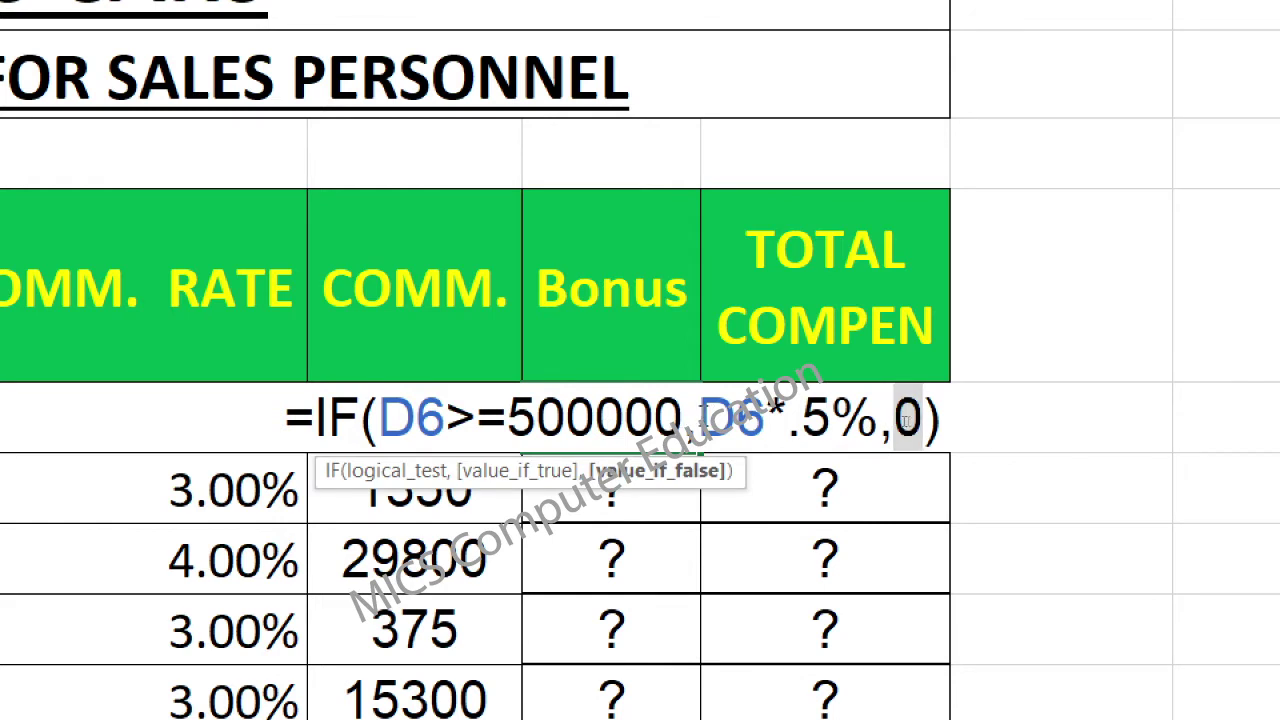
{"action": "left_click_drag", "start_coordinate": [700, 418], "coordinate": [880, 420]}
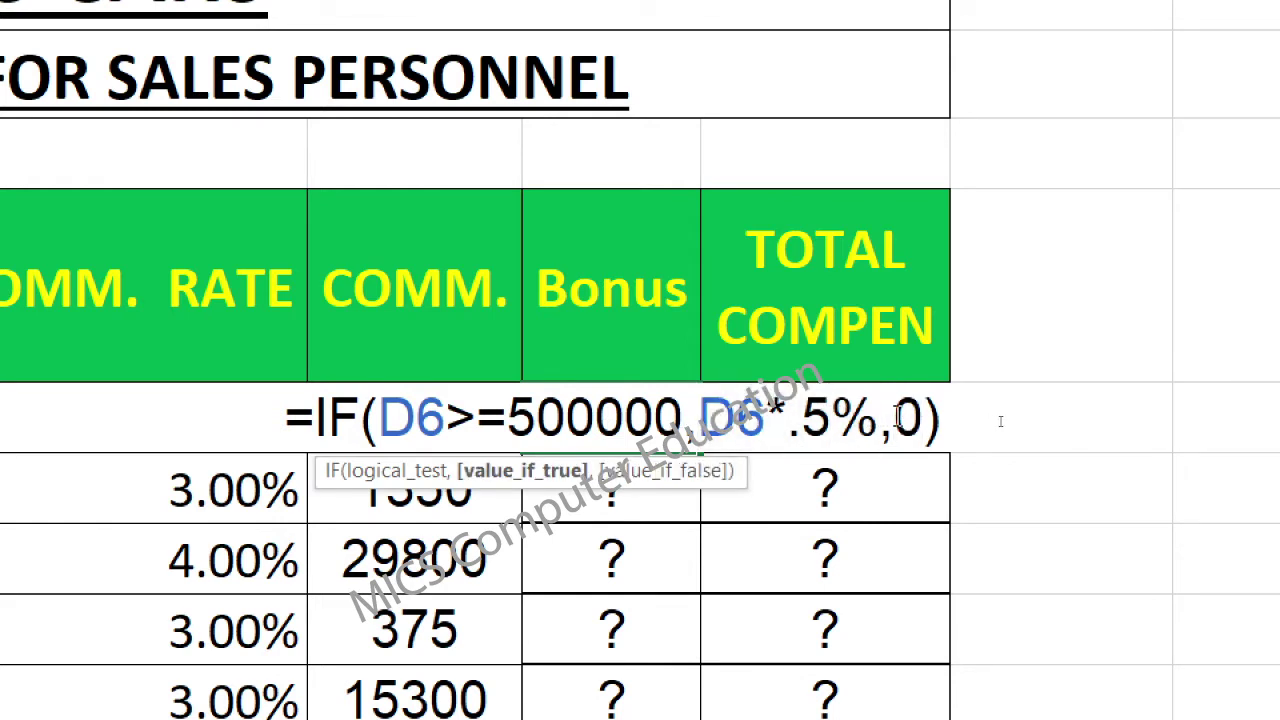
{"action": "double_click", "coordinate": [906, 420]}
{"action": "key", "text": "Right"}
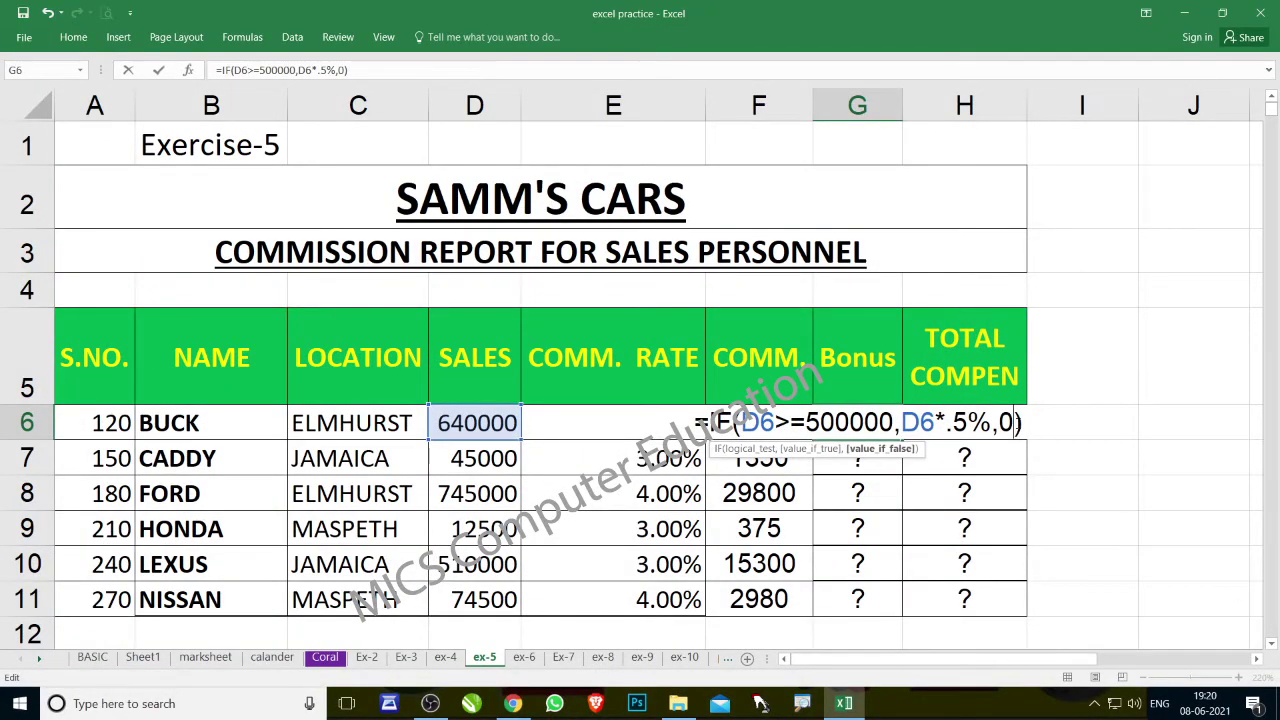
{"action": "key", "text": "Return"}
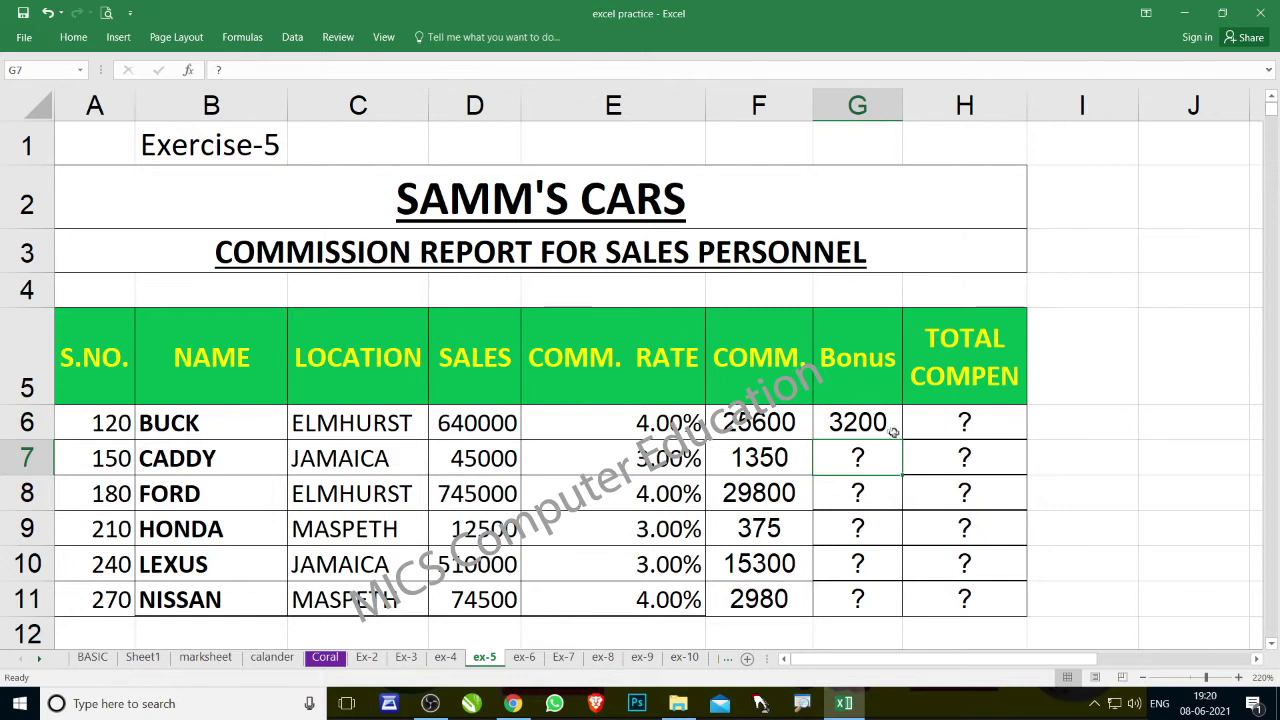
Step: Copy G6's bonus formula down to G11 and check the copied formulas in G7 through G11
{"action": "left_click", "coordinate": [874, 428]}
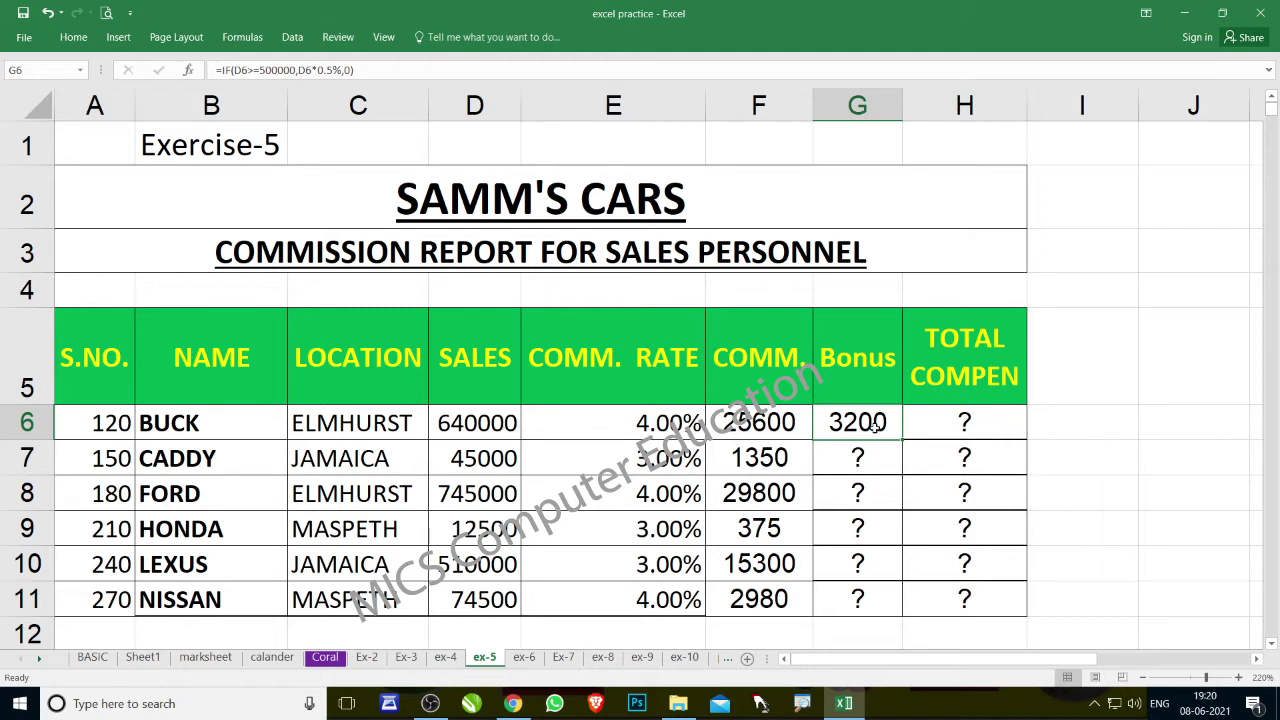
{"action": "left_click_drag", "start_coordinate": [901, 437], "coordinate": [900, 606]}
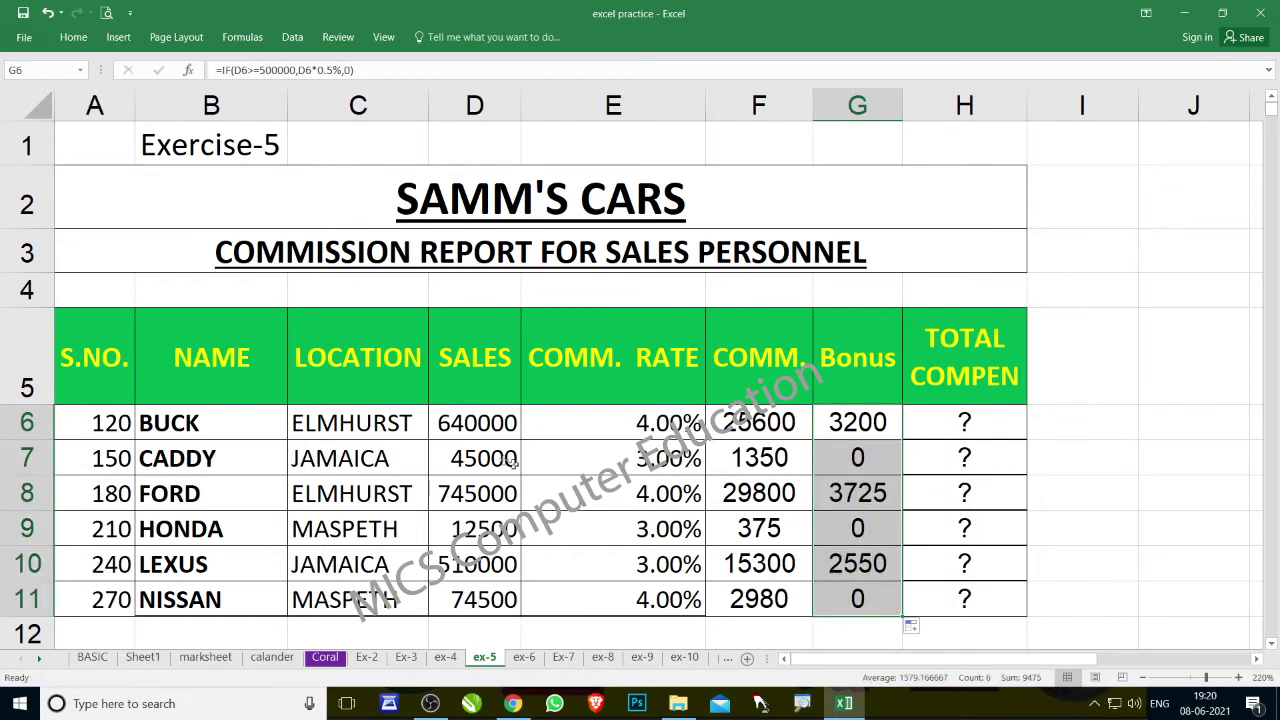
{"action": "left_click", "coordinate": [873, 460]}
{"action": "left_click", "coordinate": [866, 523]}
{"action": "left_click", "coordinate": [866, 594]}
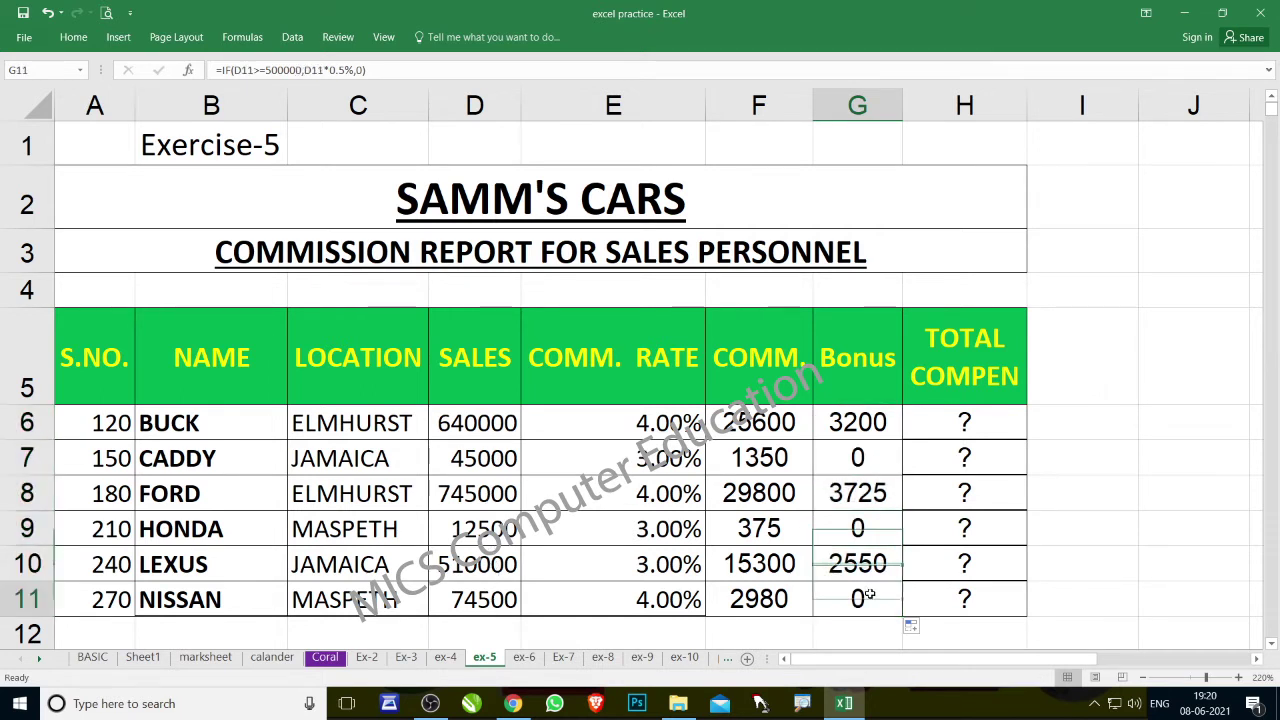
{"action": "left_click", "coordinate": [880, 434]}
{"action": "left_click", "coordinate": [880, 492]}
{"action": "left_click", "coordinate": [875, 565]}
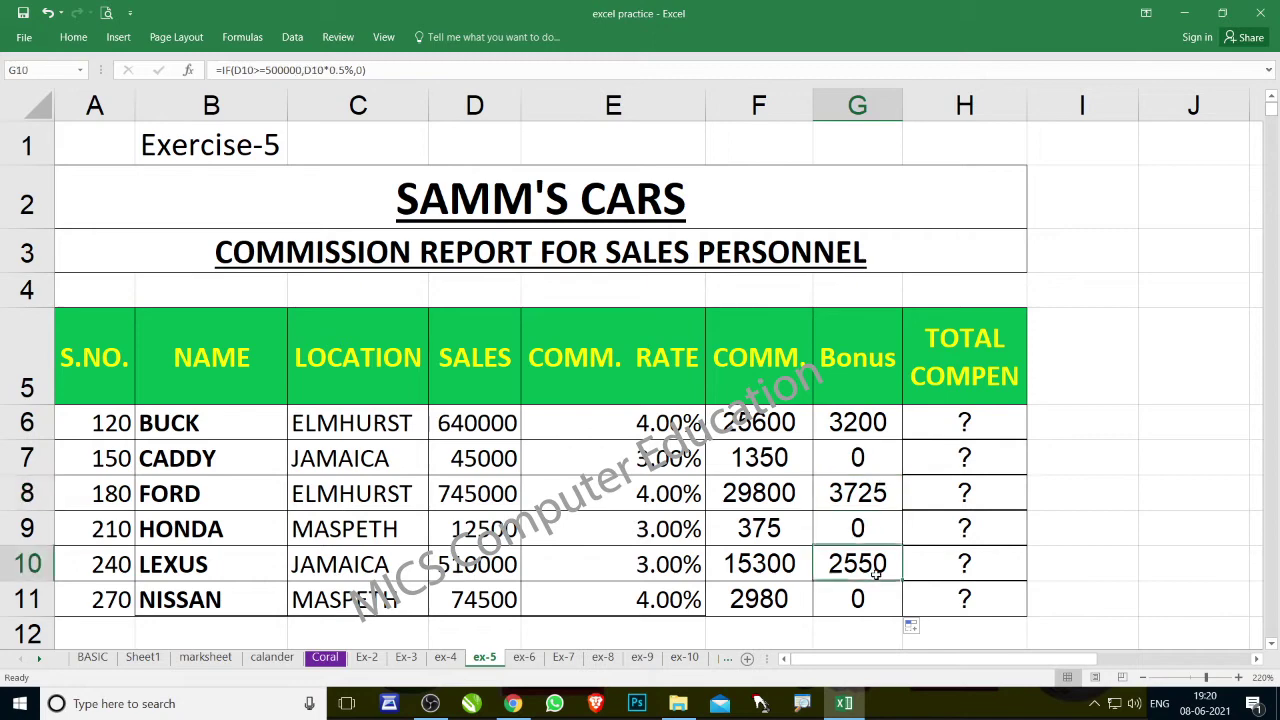
{"action": "scroll", "coordinate": [828, 539], "scroll_direction": "down", "scroll_amount": 1}
{"action": "scroll", "coordinate": [828, 539], "scroll_direction": "down", "scroll_amount": 1}
{"action": "scroll", "coordinate": [826, 538], "scroll_direction": "down", "scroll_amount": 1}
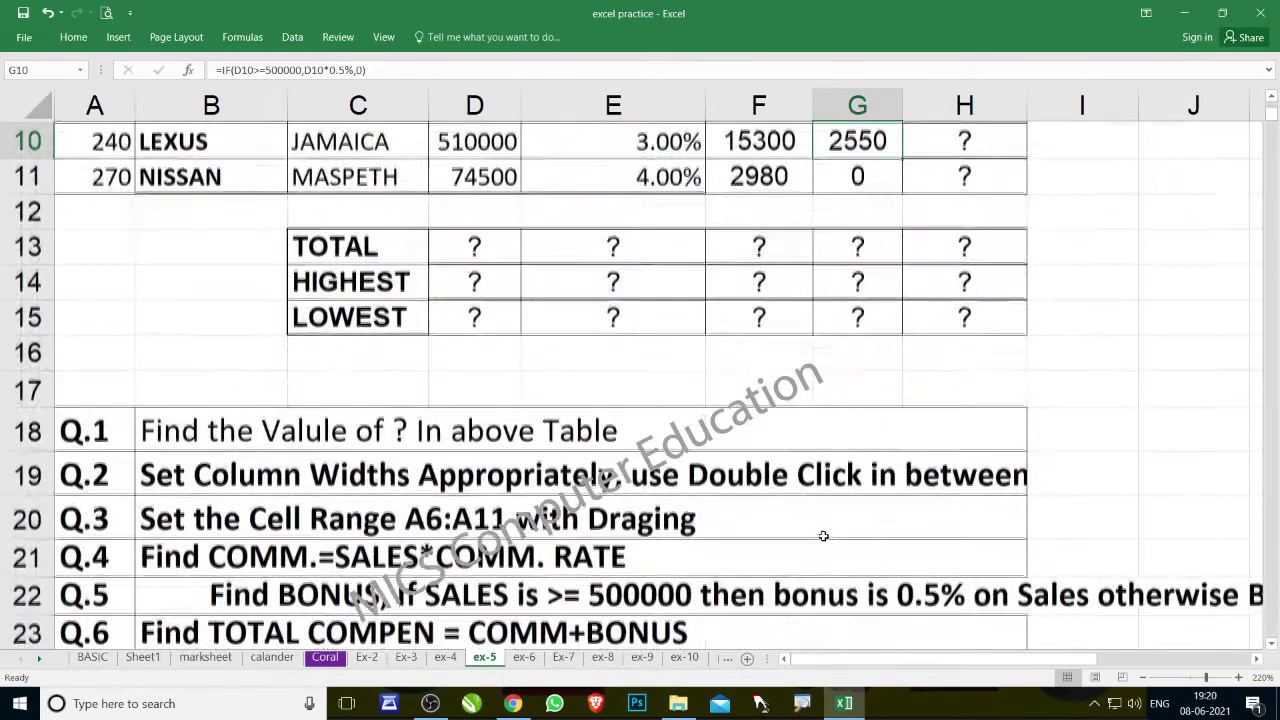
{"action": "scroll", "coordinate": [824, 537], "scroll_direction": "down", "scroll_amount": 1}
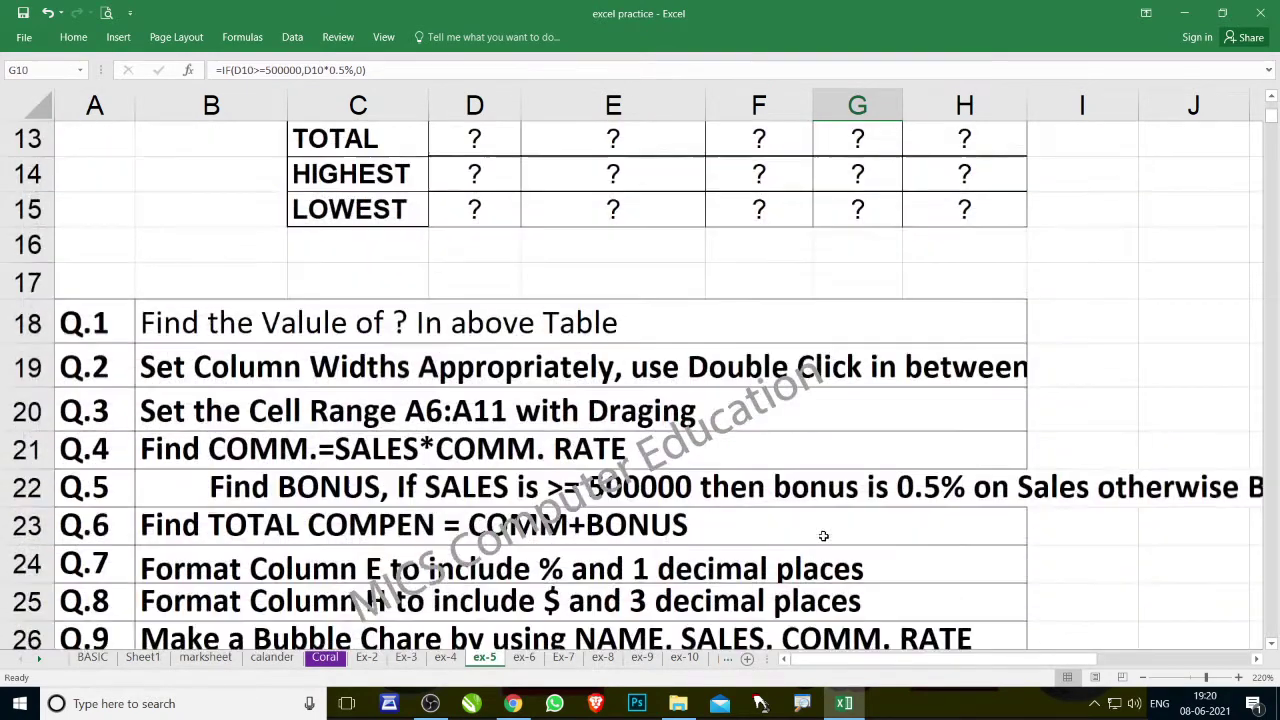
{"action": "left_click", "coordinate": [265, 531]}
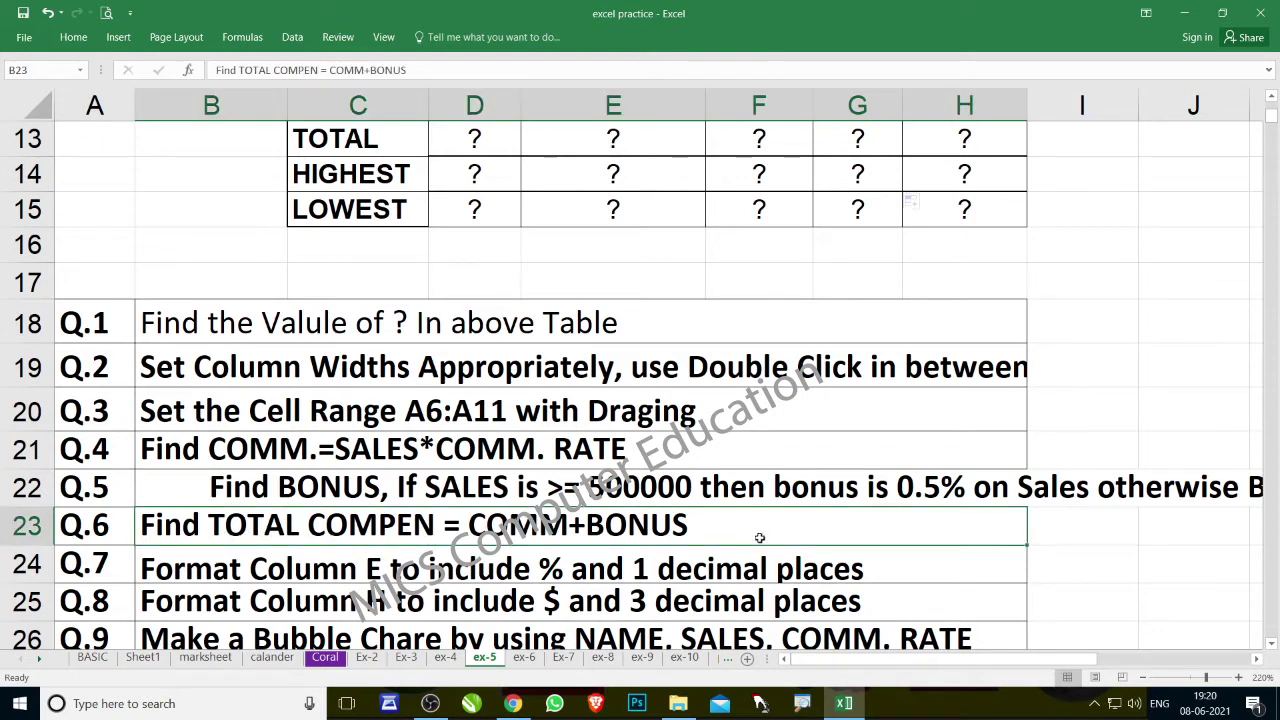
{"action": "scroll", "coordinate": [760, 536], "scroll_direction": "up", "scroll_amount": 2}
{"action": "scroll", "coordinate": [762, 534], "scroll_direction": "up", "scroll_amount": 2}
{"action": "left_click", "coordinate": [767, 437]}
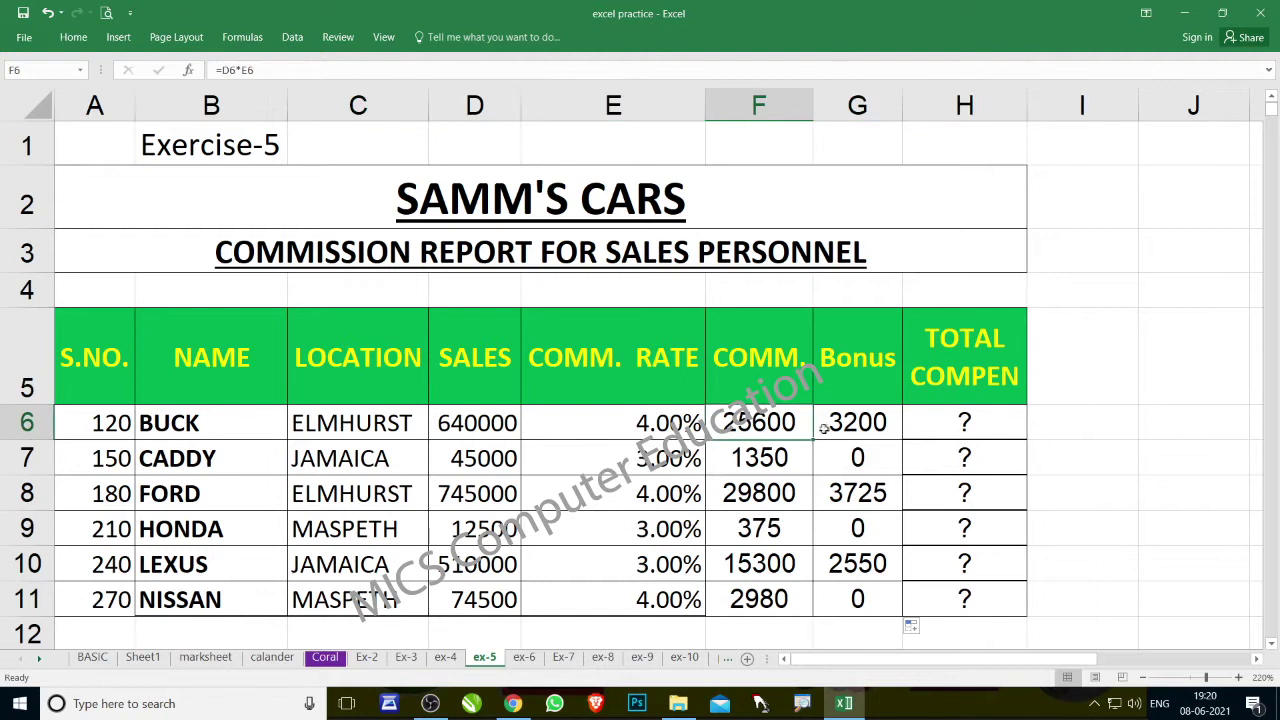
{"action": "left_click", "coordinate": [860, 424]}
{"action": "left_click", "coordinate": [942, 425]}
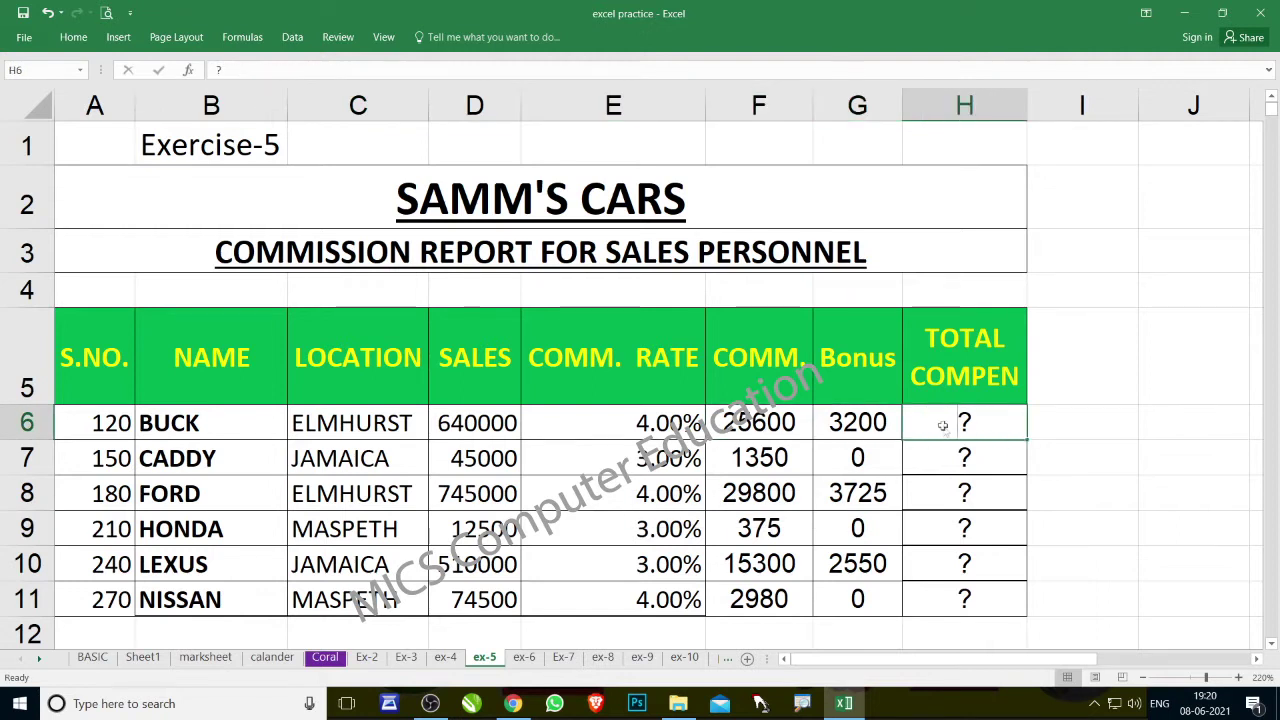
{"action": "type", "text": "="}
{"action": "left_click", "coordinate": [745, 423]}
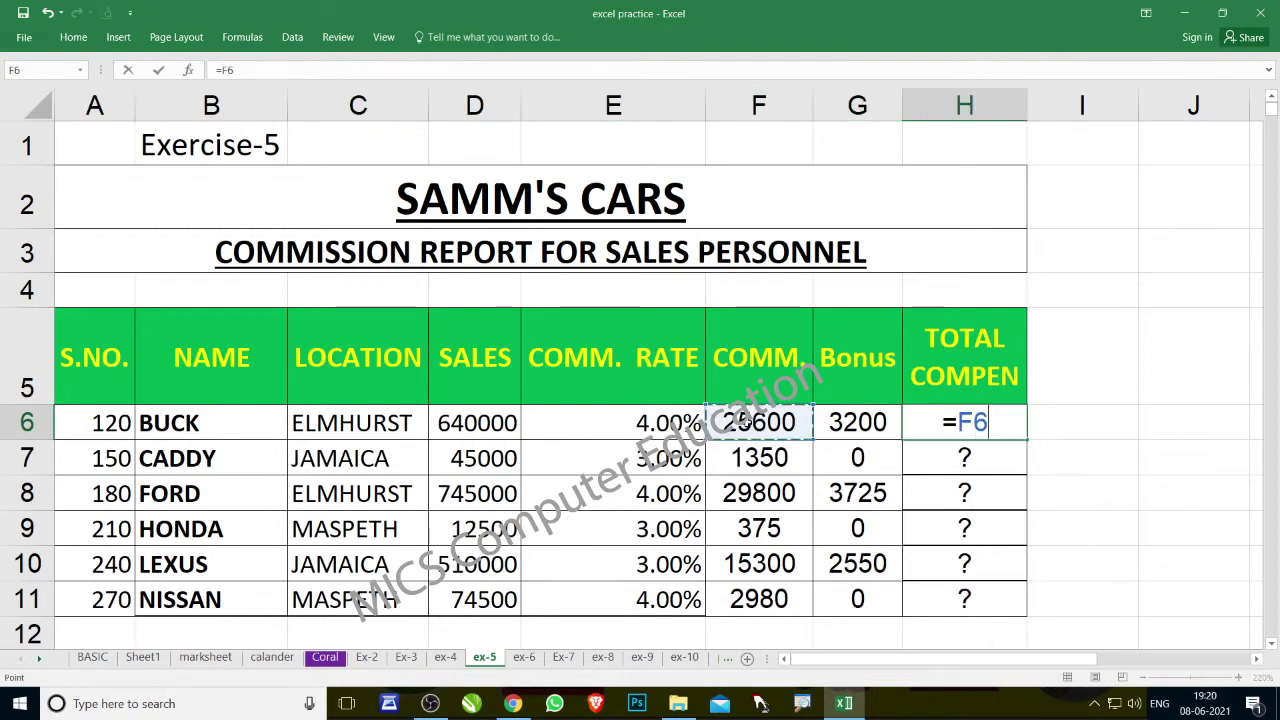
{"action": "type", "text": "+"}
{"action": "left_click", "coordinate": [820, 427]}
{"action": "key", "text": "Return"}
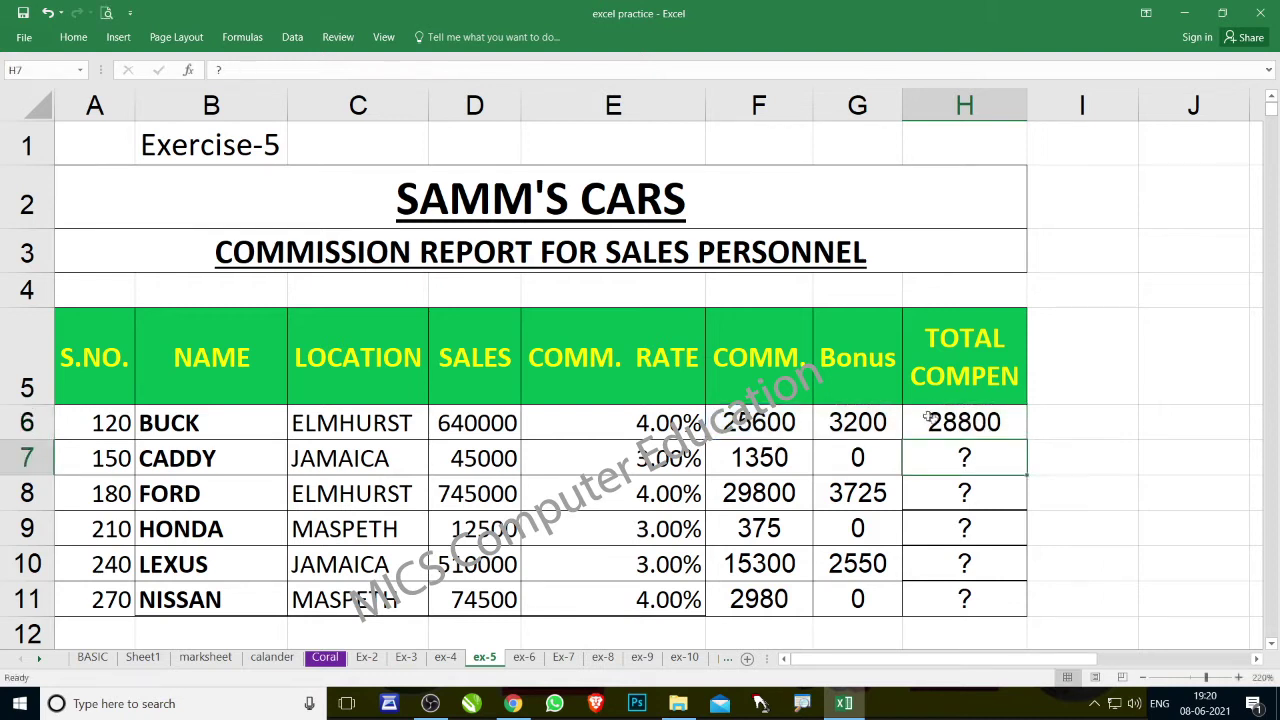
{"action": "left_click", "coordinate": [928, 420]}
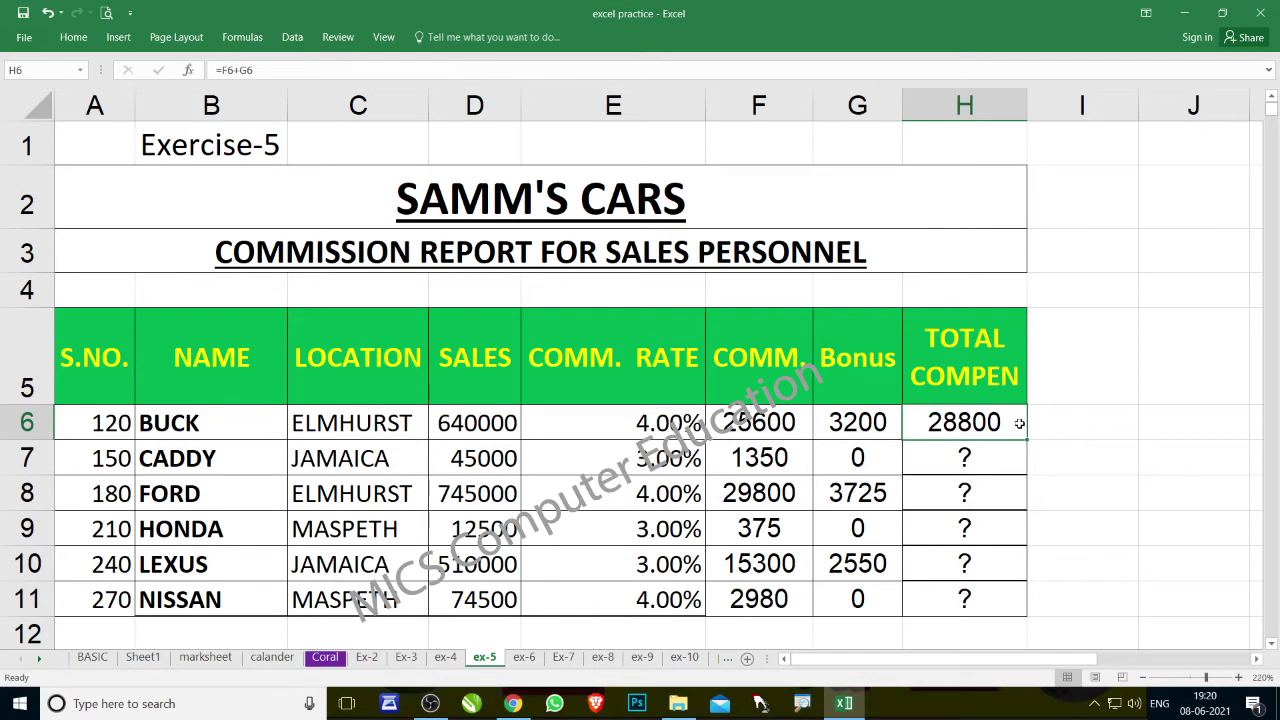
{"action": "key", "text": "alt+equal"}
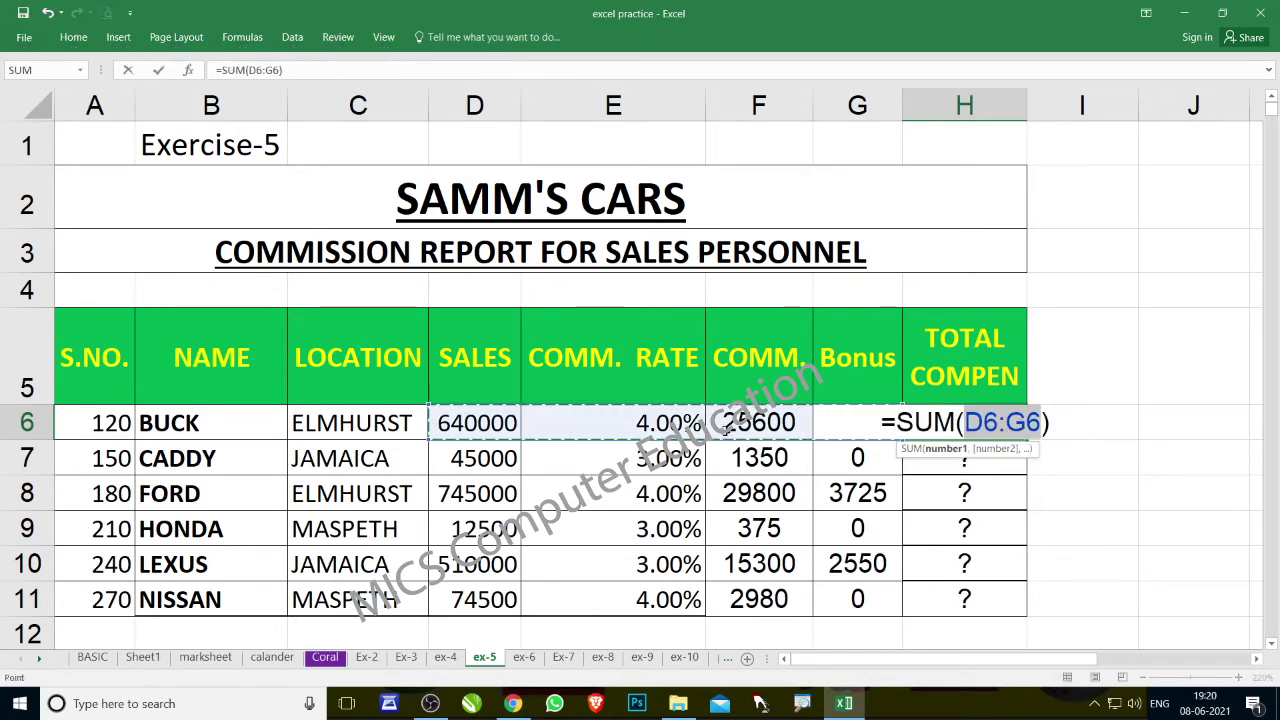
{"action": "left_click", "coordinate": [788, 425]}
{"action": "left_click_drag", "start_coordinate": [790, 425], "coordinate": [838, 424]}
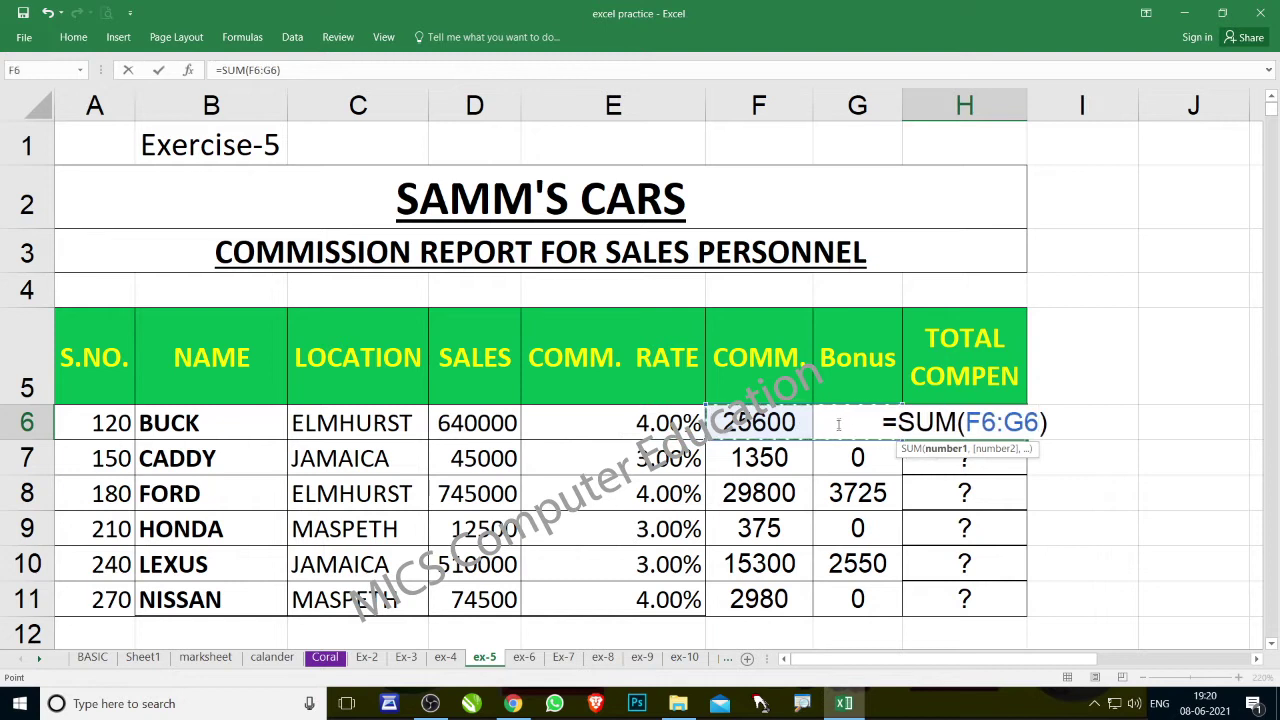
{"action": "key", "text": "Return"}
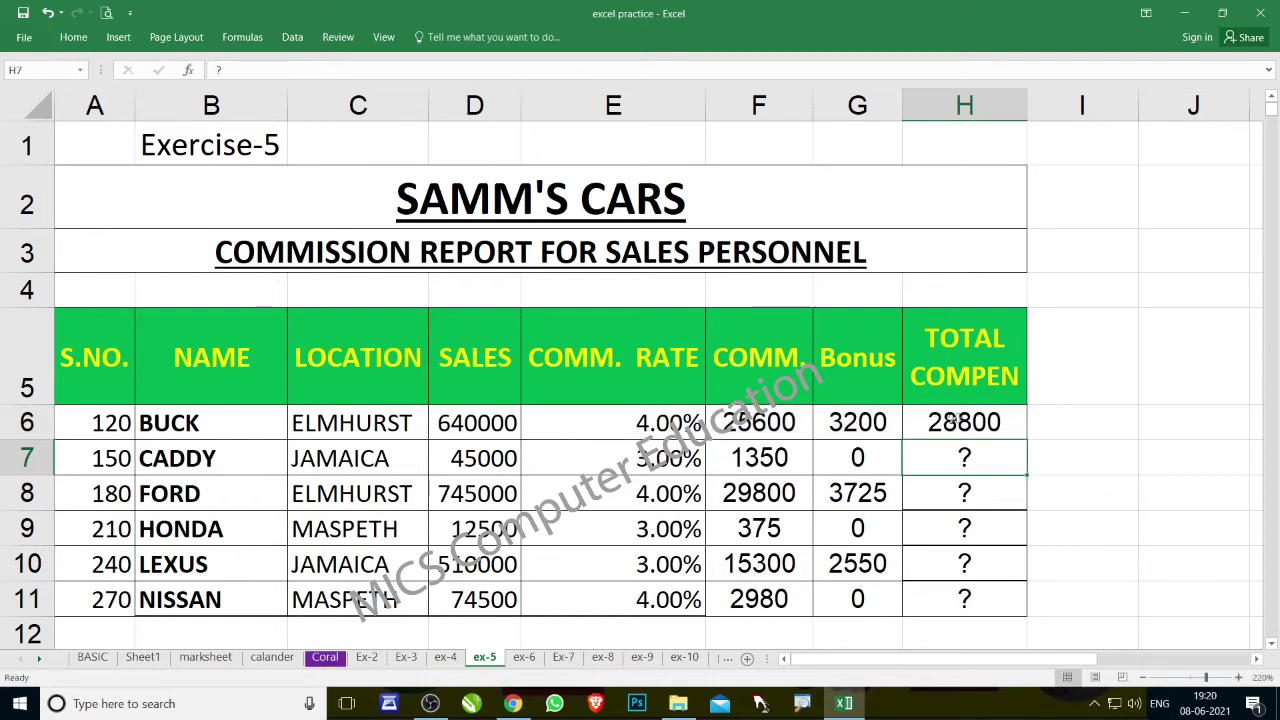
{"action": "left_click", "coordinate": [955, 420]}
{"action": "double_click", "coordinate": [1025, 438]}
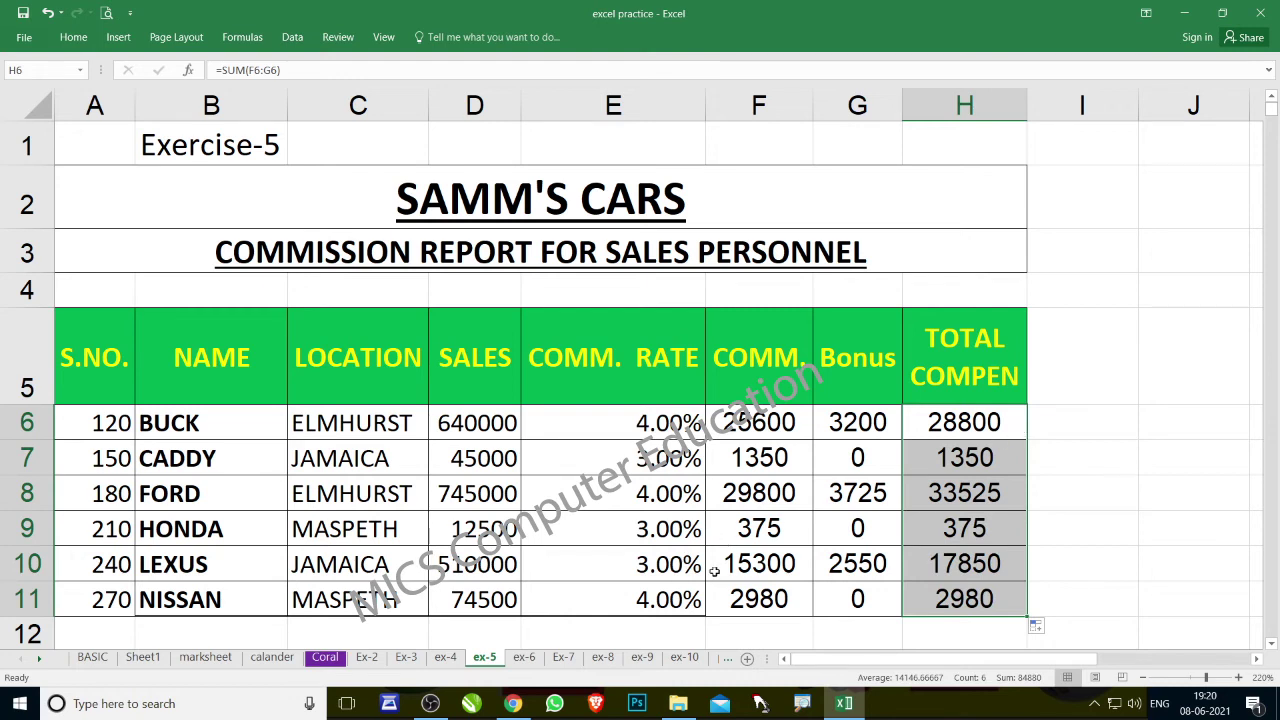
{"action": "scroll", "coordinate": [714, 570], "scroll_direction": "down", "scroll_amount": 4}
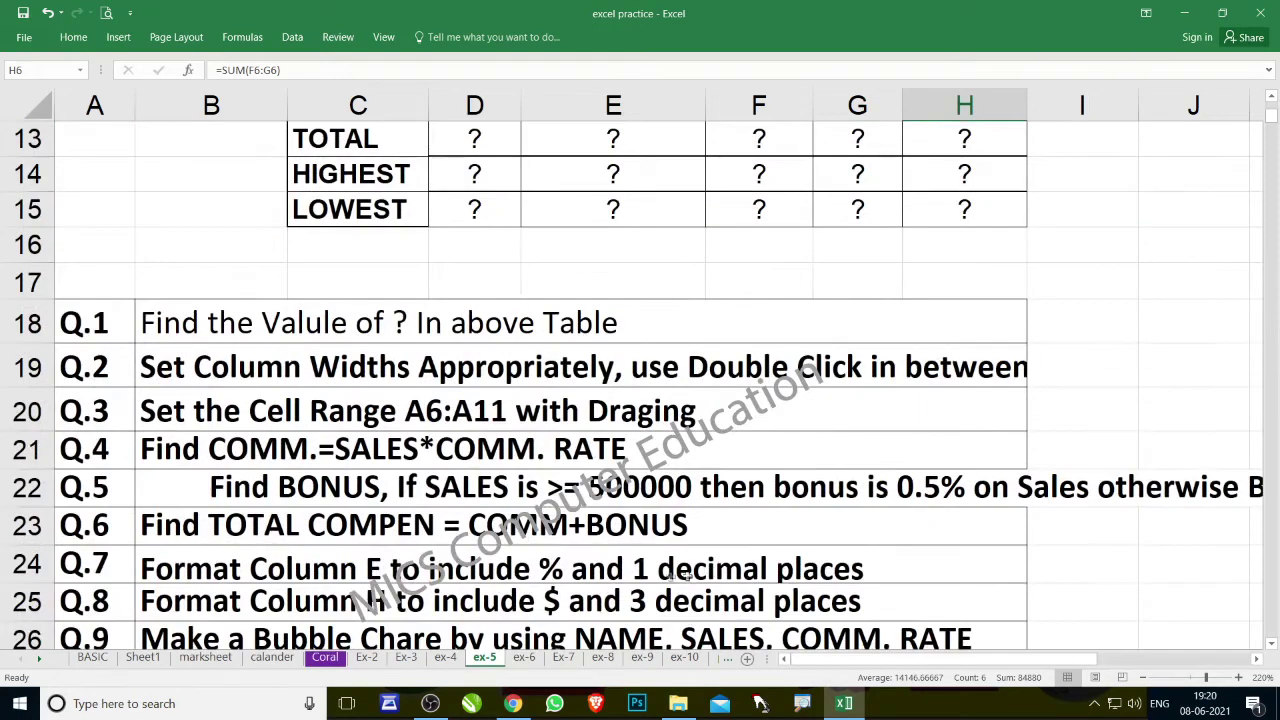
{"action": "scroll", "coordinate": [640, 578], "scroll_direction": "down", "scroll_amount": 1}
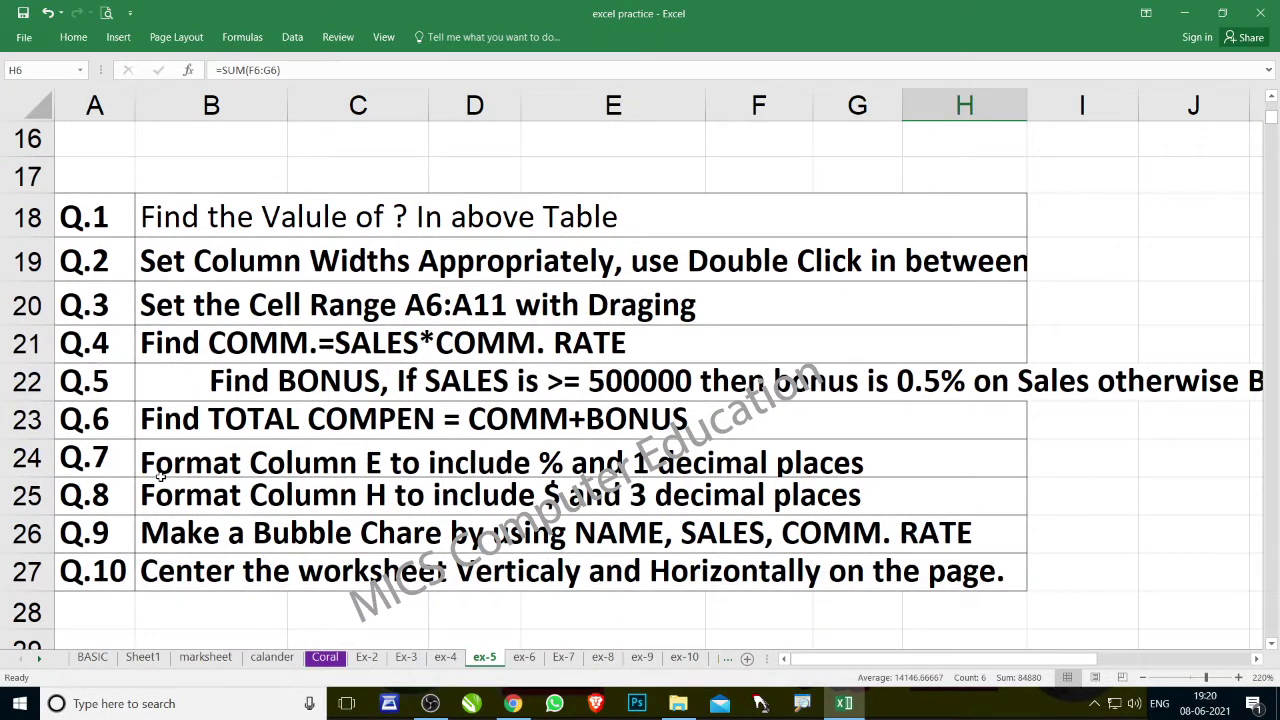
{"action": "left_click", "coordinate": [160, 475]}
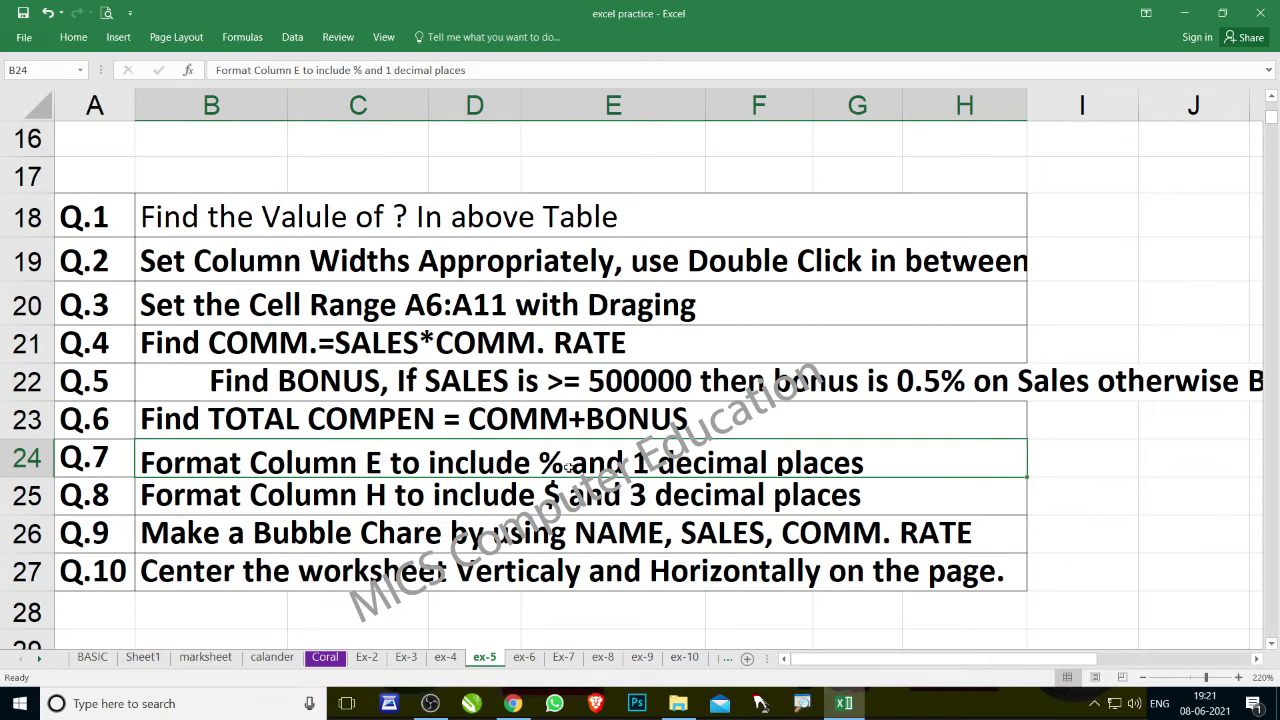
{"action": "scroll", "coordinate": [785, 483], "scroll_direction": "up", "scroll_amount": 3}
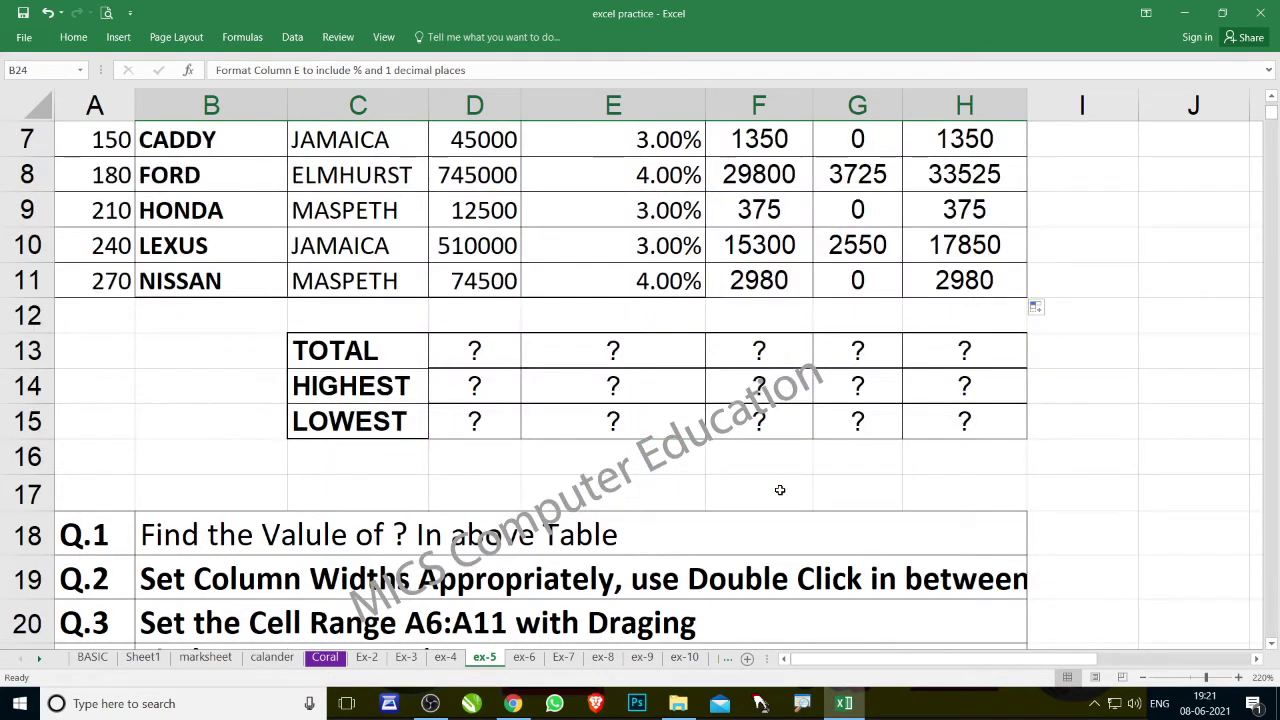
{"action": "scroll", "coordinate": [777, 486], "scroll_direction": "up", "scroll_amount": 2}
Step: Reset E6:E11 to General, then format the rates as percentages with one decimal (4.0%, 3.0%)
{"action": "left_click", "coordinate": [562, 425]}
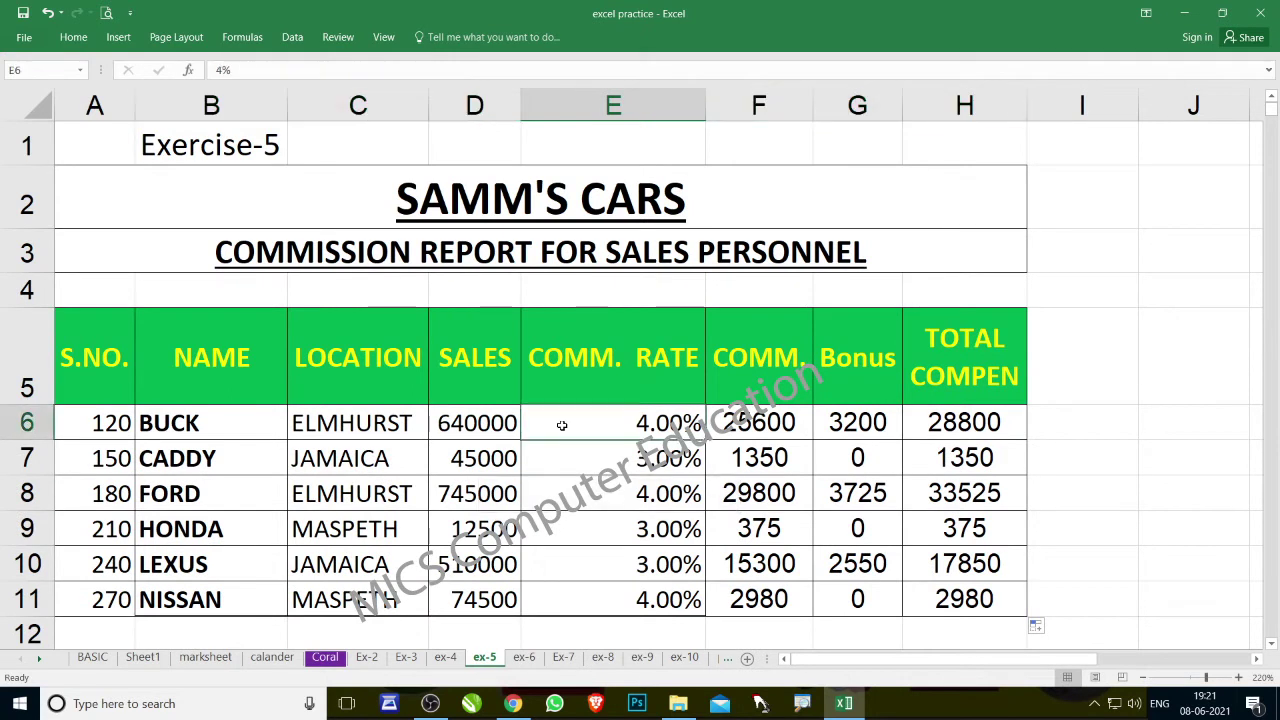
{"action": "scroll", "coordinate": [562, 425], "scroll_direction": "down", "scroll_amount": 1}
{"action": "left_click_drag", "start_coordinate": [595, 275], "coordinate": [592, 435]}
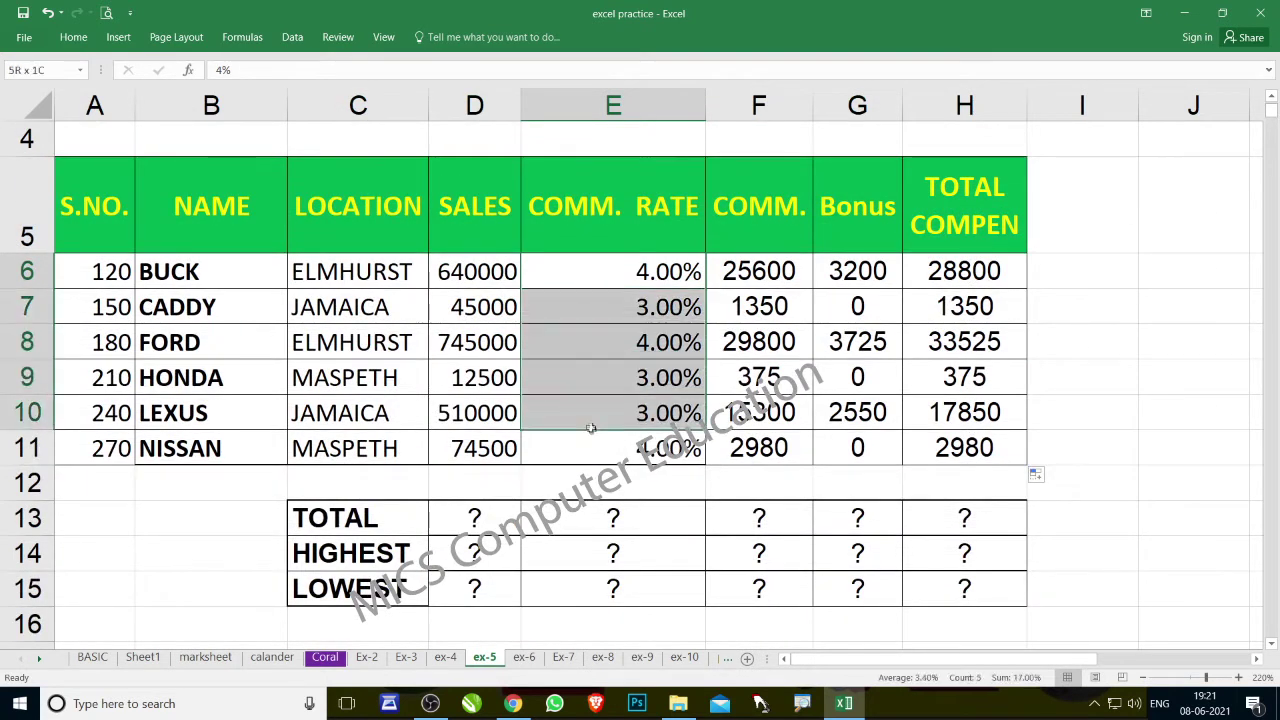
{"action": "double_click", "coordinate": [74, 37]}
{"action": "left_click", "coordinate": [587, 66]}
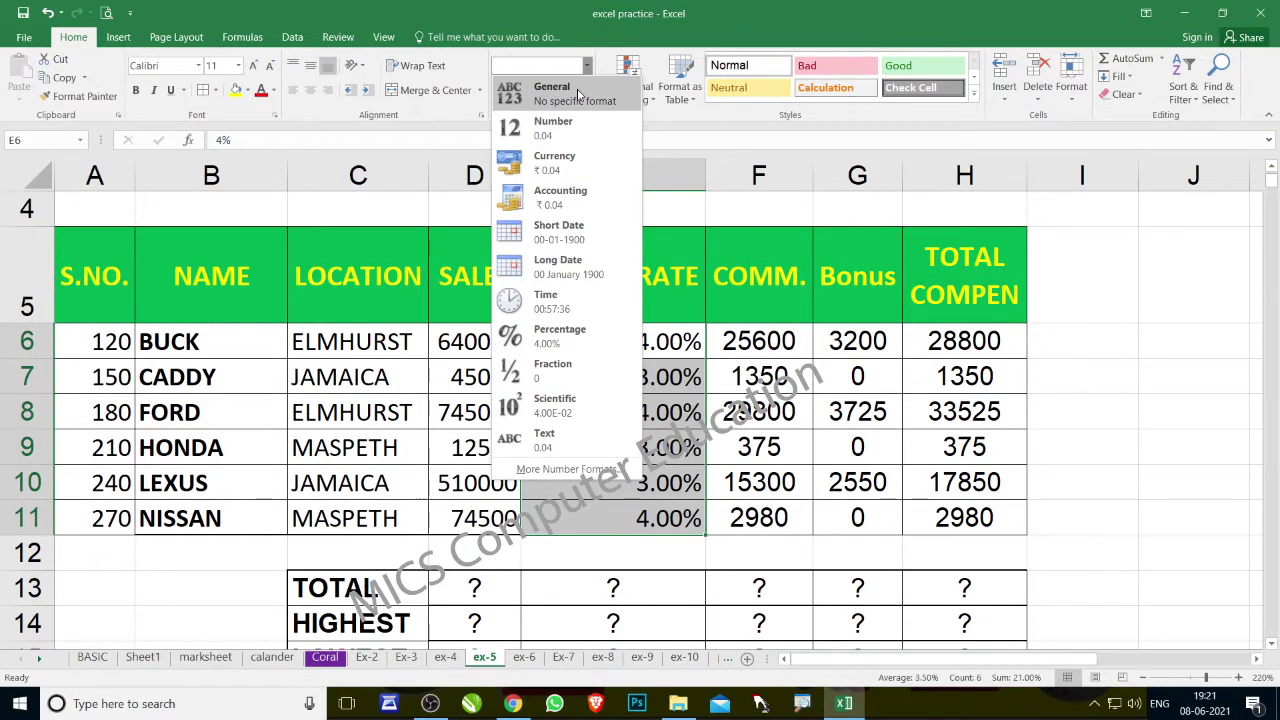
{"action": "left_click", "coordinate": [578, 94]}
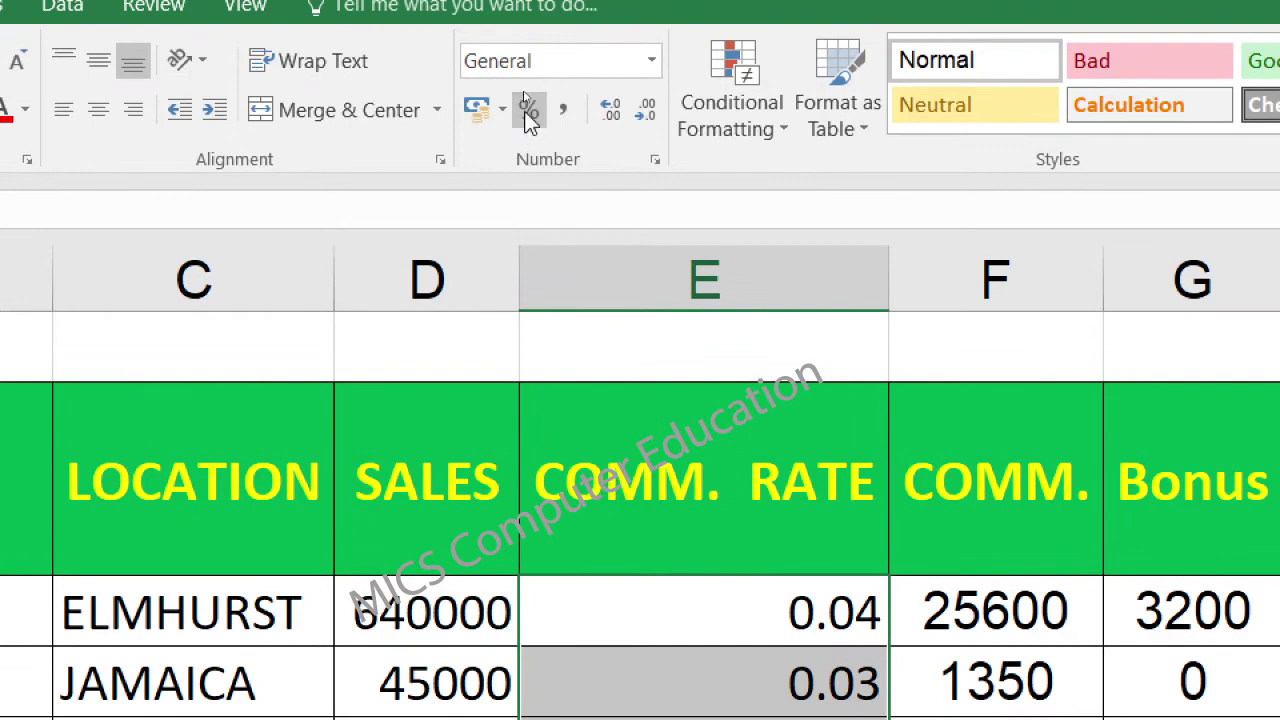
{"action": "left_click", "coordinate": [527, 110]}
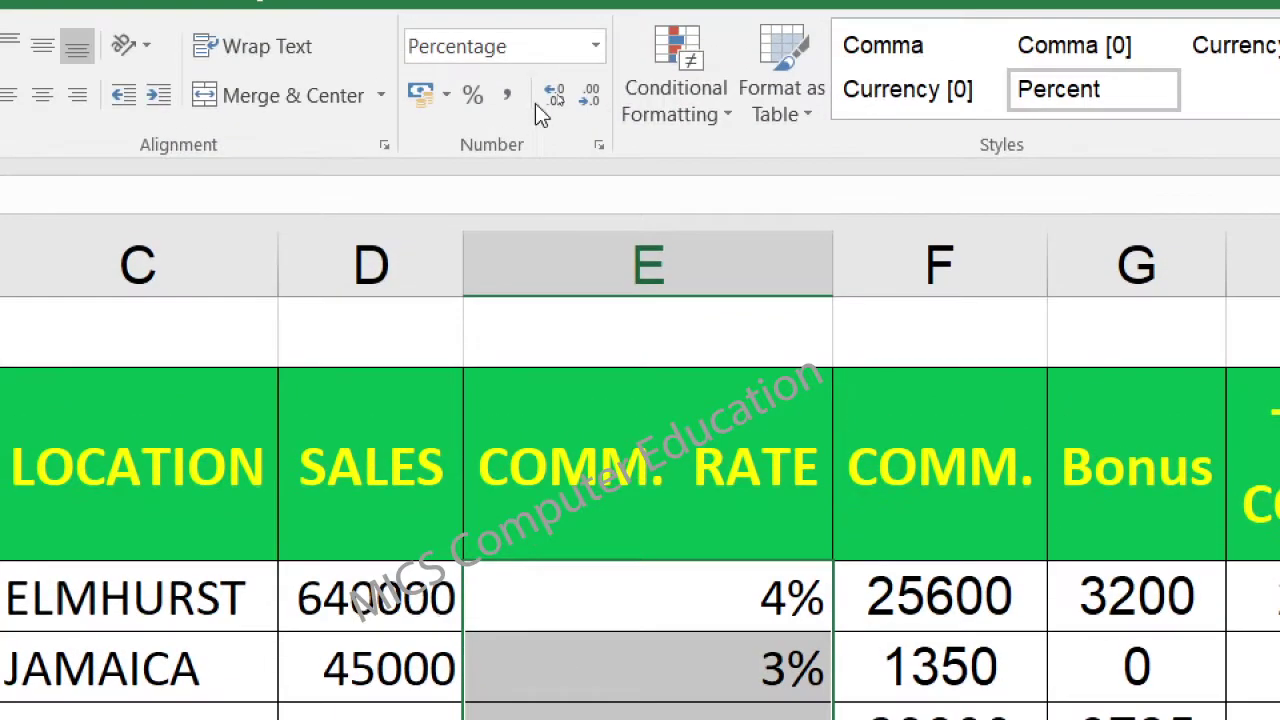
{"action": "left_click", "coordinate": [555, 100]}
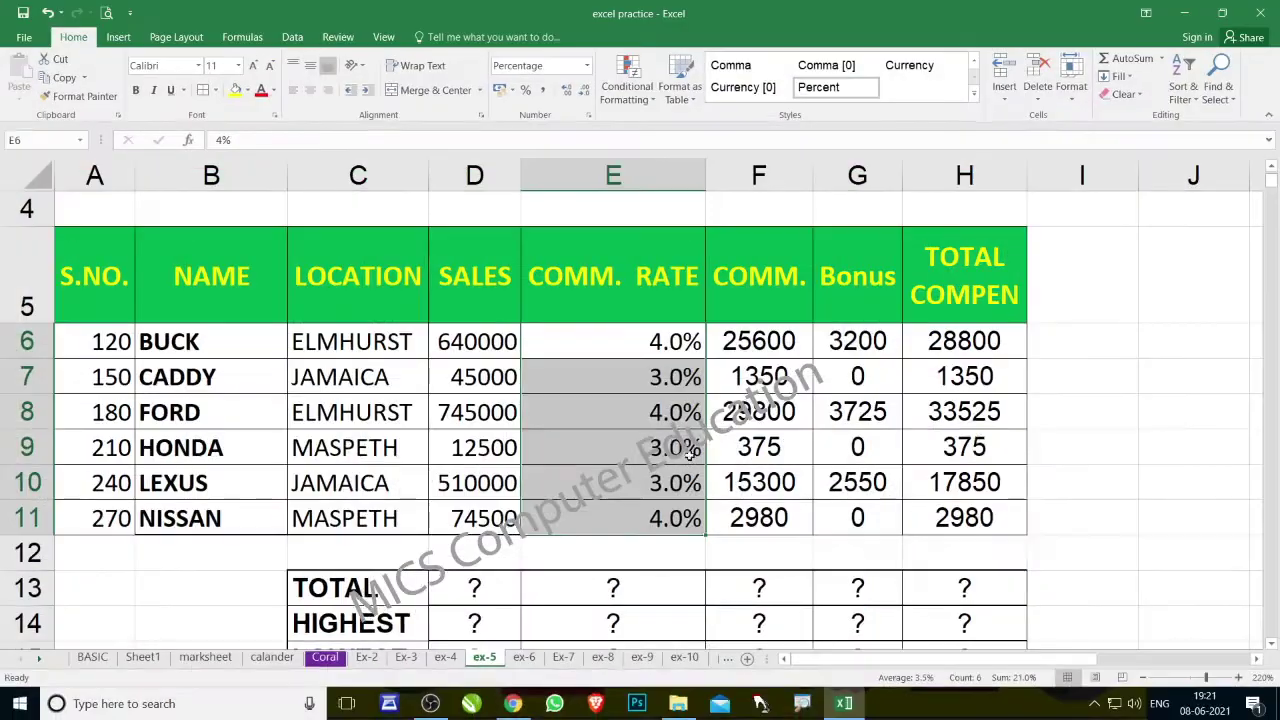
{"action": "scroll", "coordinate": [690, 440], "scroll_direction": "down", "scroll_amount": 4}
{"action": "scroll", "coordinate": [646, 440], "scroll_direction": "down", "scroll_amount": 1}
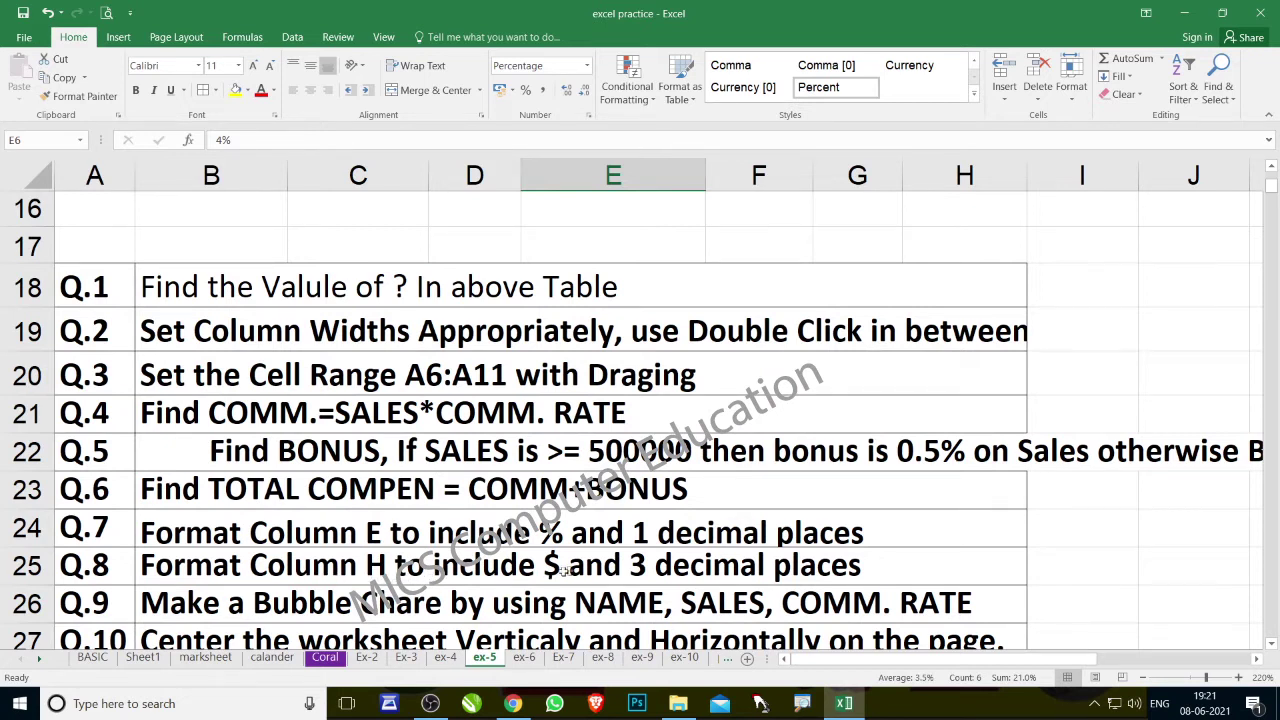
Step: Apply rupee accounting format to H6:H11 and add a third decimal place
{"action": "scroll", "coordinate": [736, 566], "scroll_direction": "up", "scroll_amount": 2}
{"action": "scroll", "coordinate": [731, 545], "scroll_direction": "up", "scroll_amount": 3}
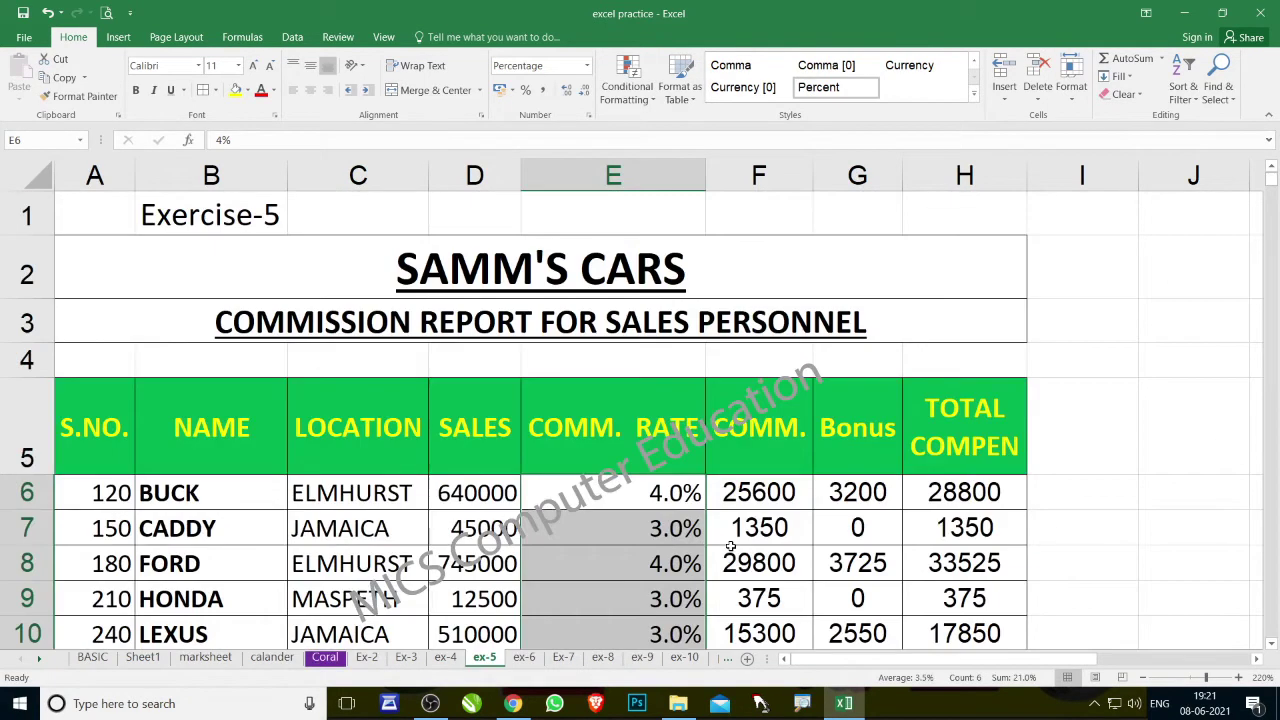
{"action": "scroll", "coordinate": [898, 481], "scroll_direction": "down", "scroll_amount": 1}
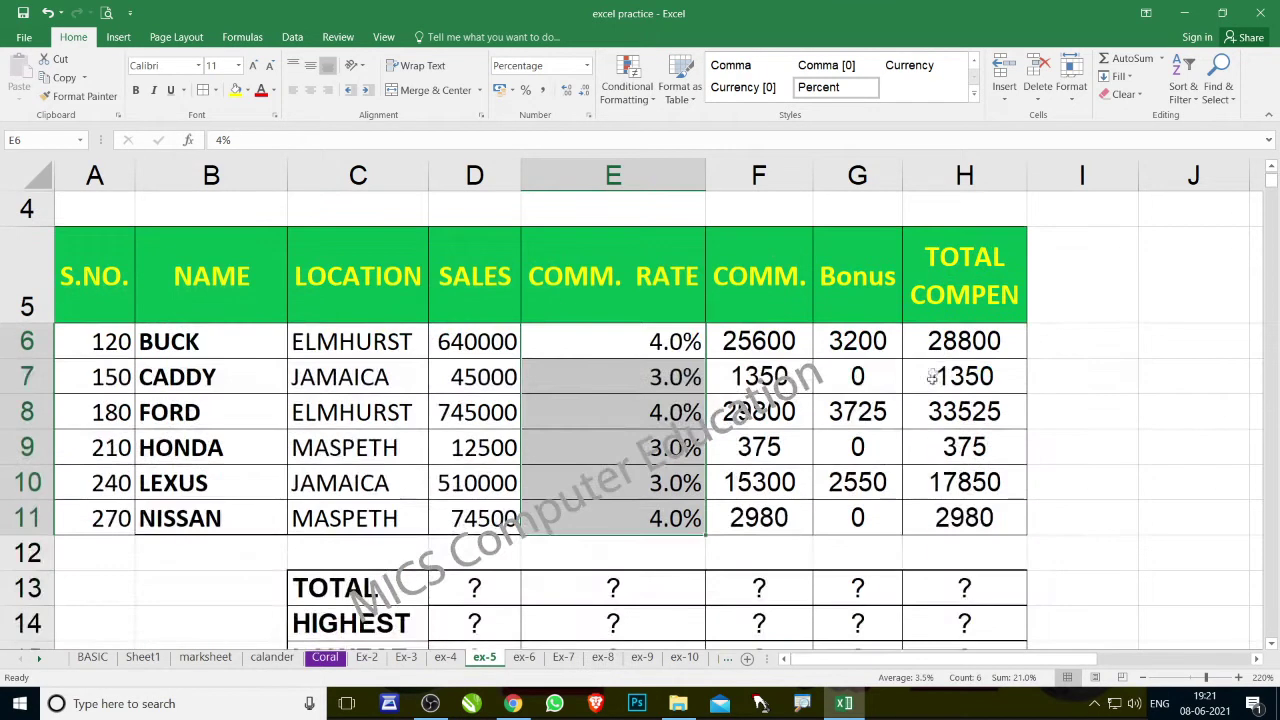
{"action": "left_click", "coordinate": [940, 340]}
{"action": "left_click_drag", "start_coordinate": [940, 340], "coordinate": [964, 518]}
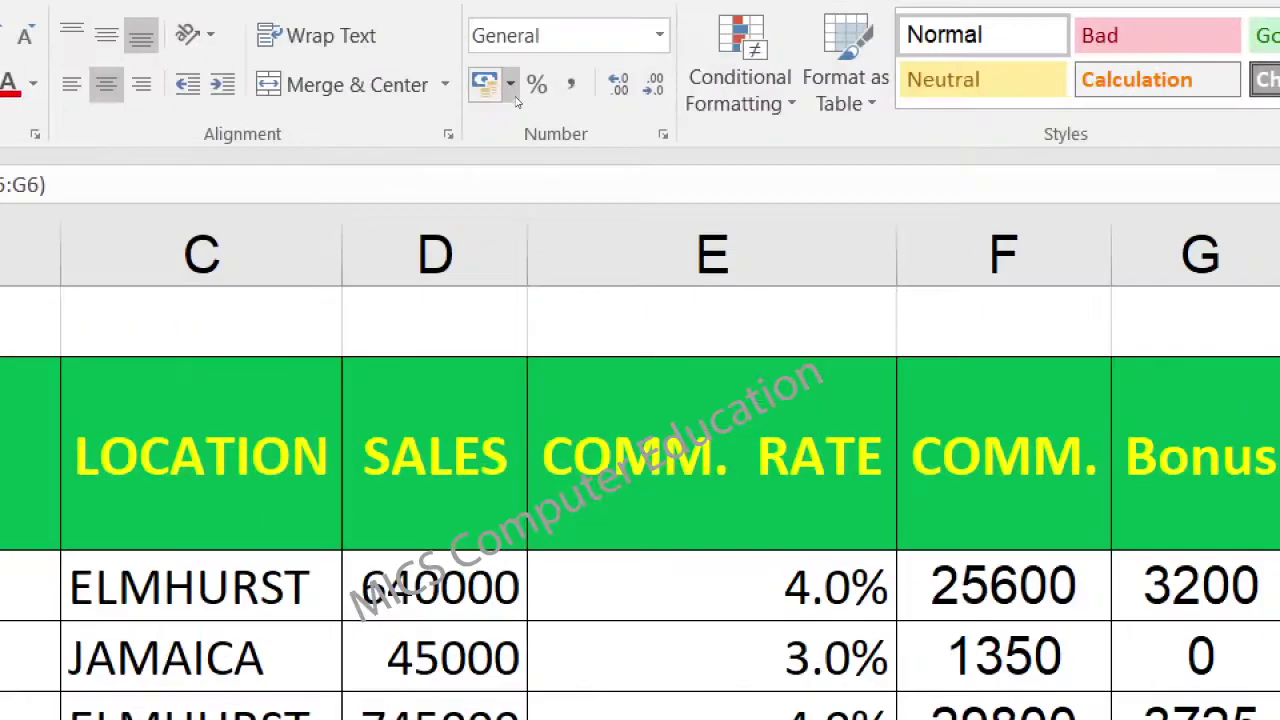
{"action": "left_click", "coordinate": [514, 91]}
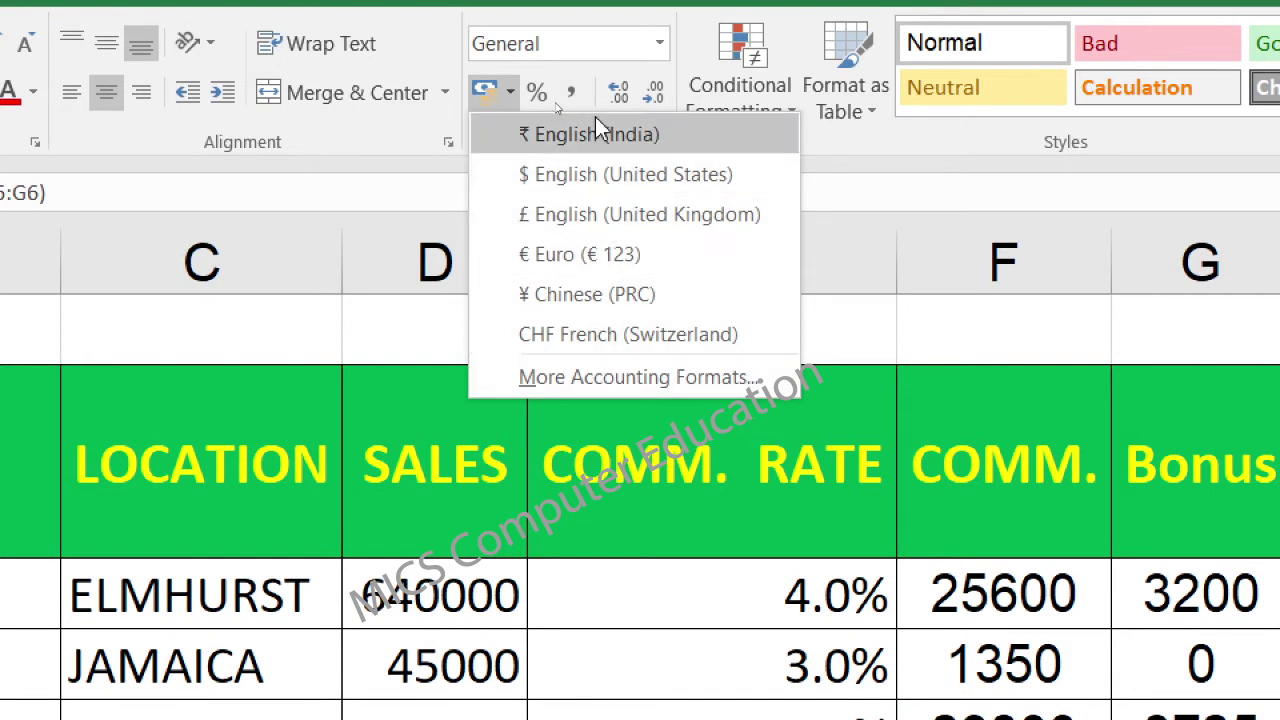
{"action": "left_click", "coordinate": [590, 138]}
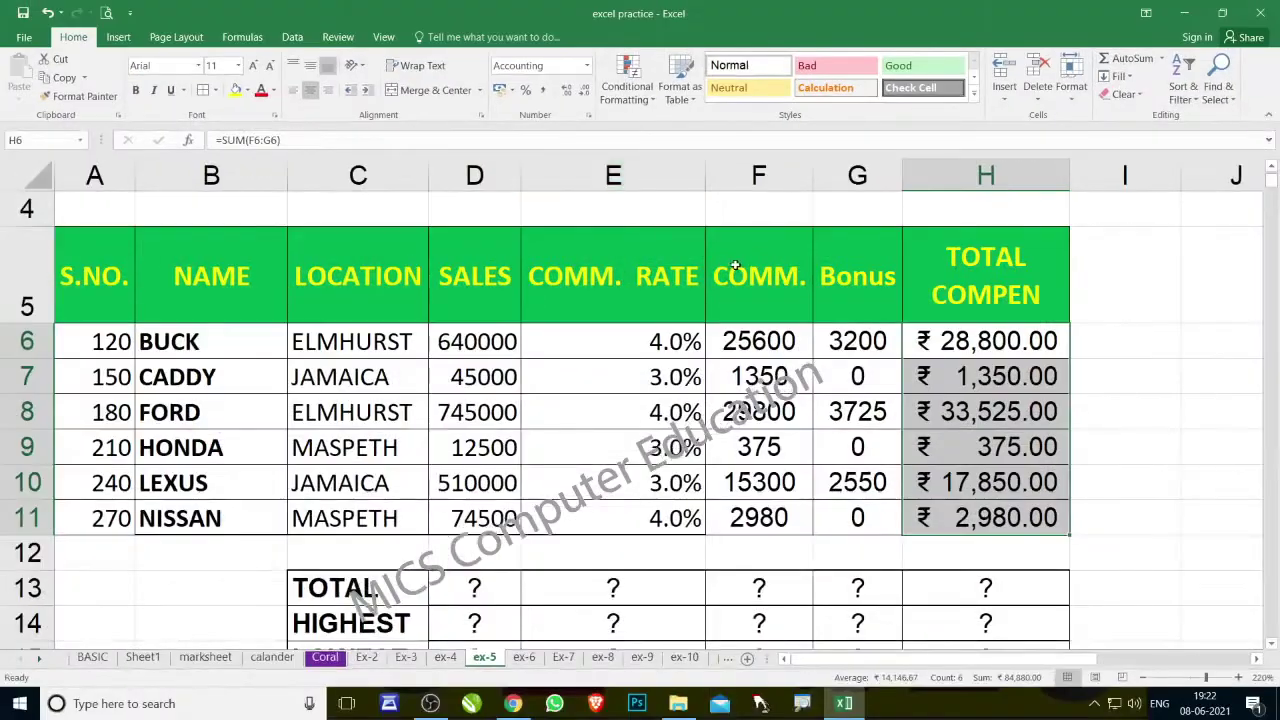
{"action": "key", "text": "ctrl+q"}
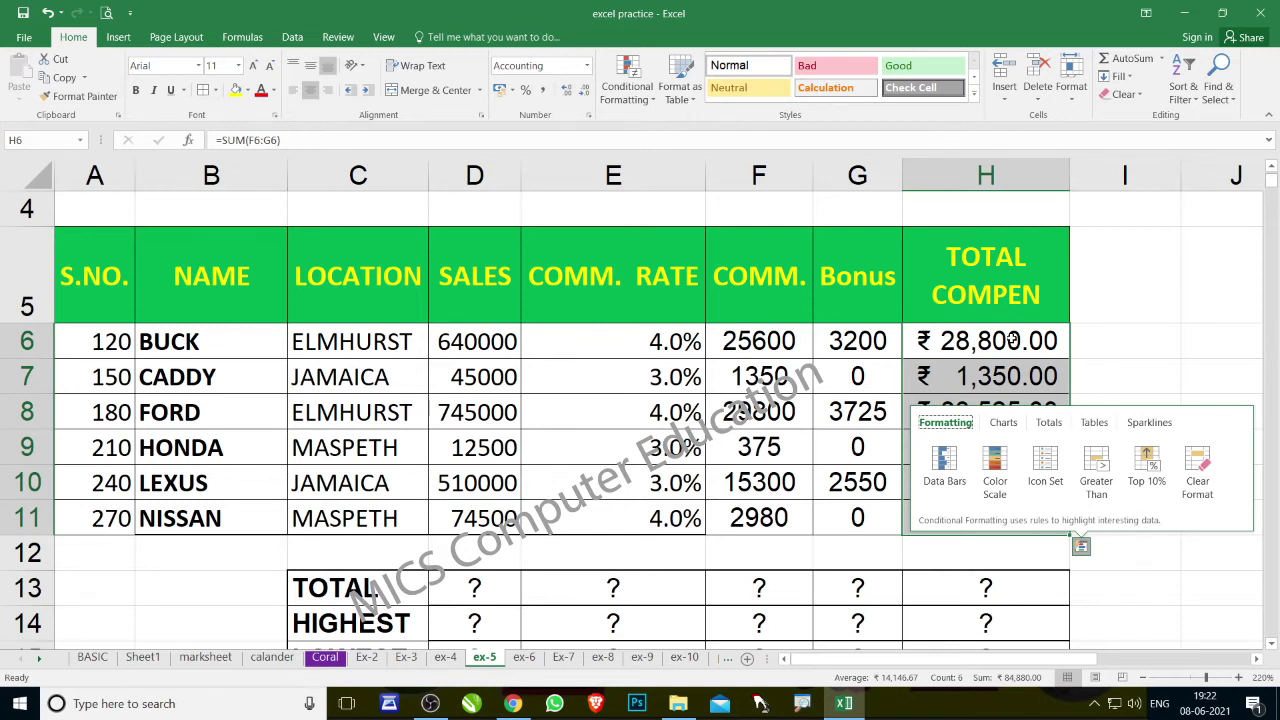
{"action": "left_click", "coordinate": [566, 90]}
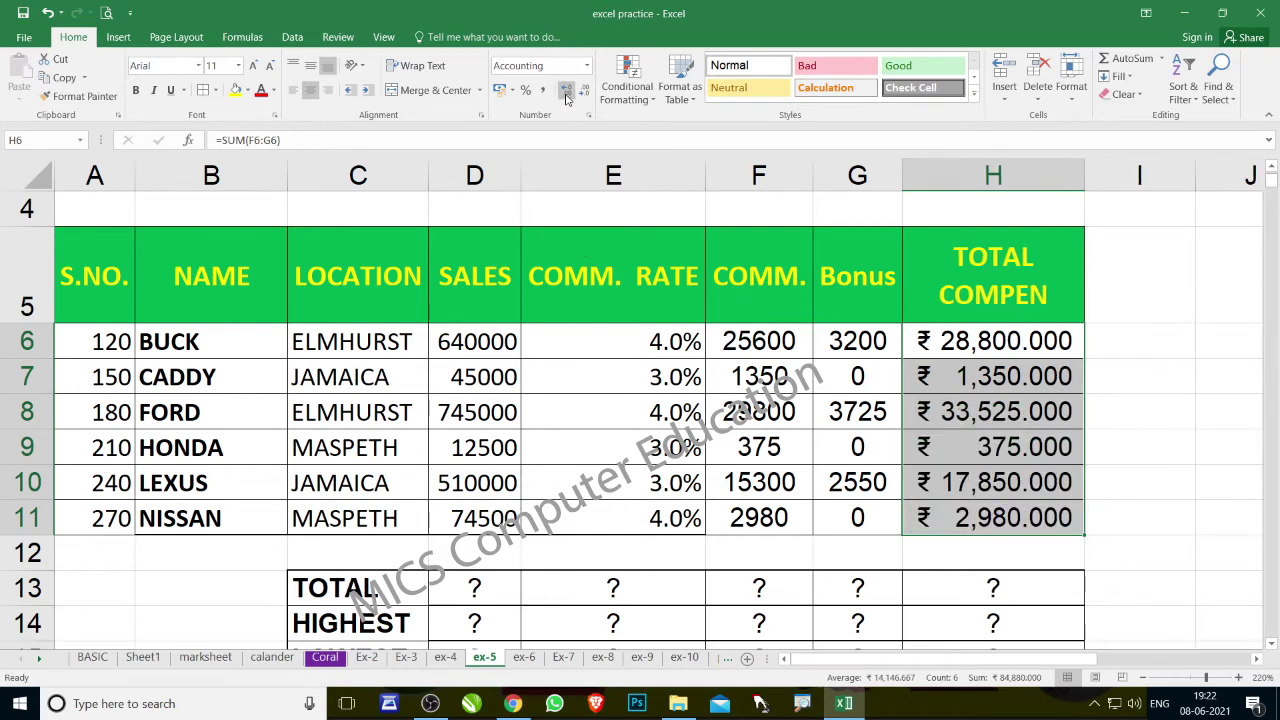
Step: Try the US dollar symbol on the totals, then switch back to rupees with three decimals
{"action": "left_click", "coordinate": [514, 91]}
{"action": "left_click", "coordinate": [570, 131]}
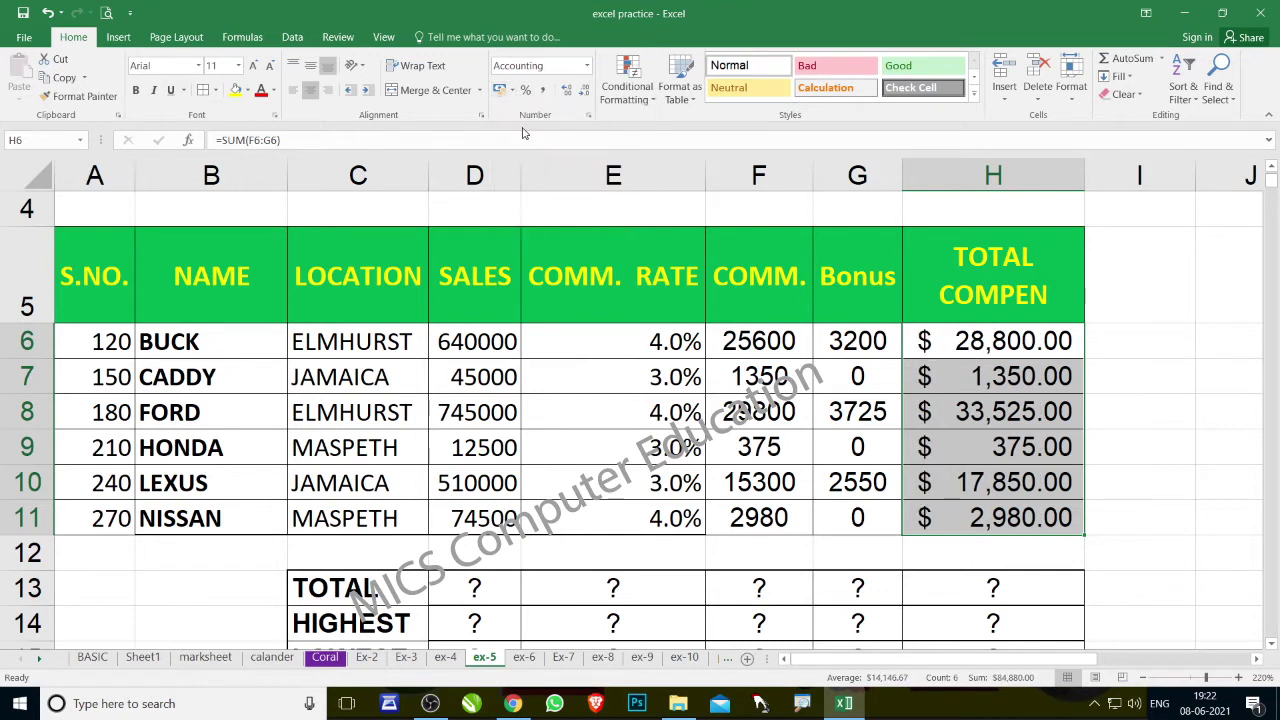
{"action": "left_click", "coordinate": [566, 90]}
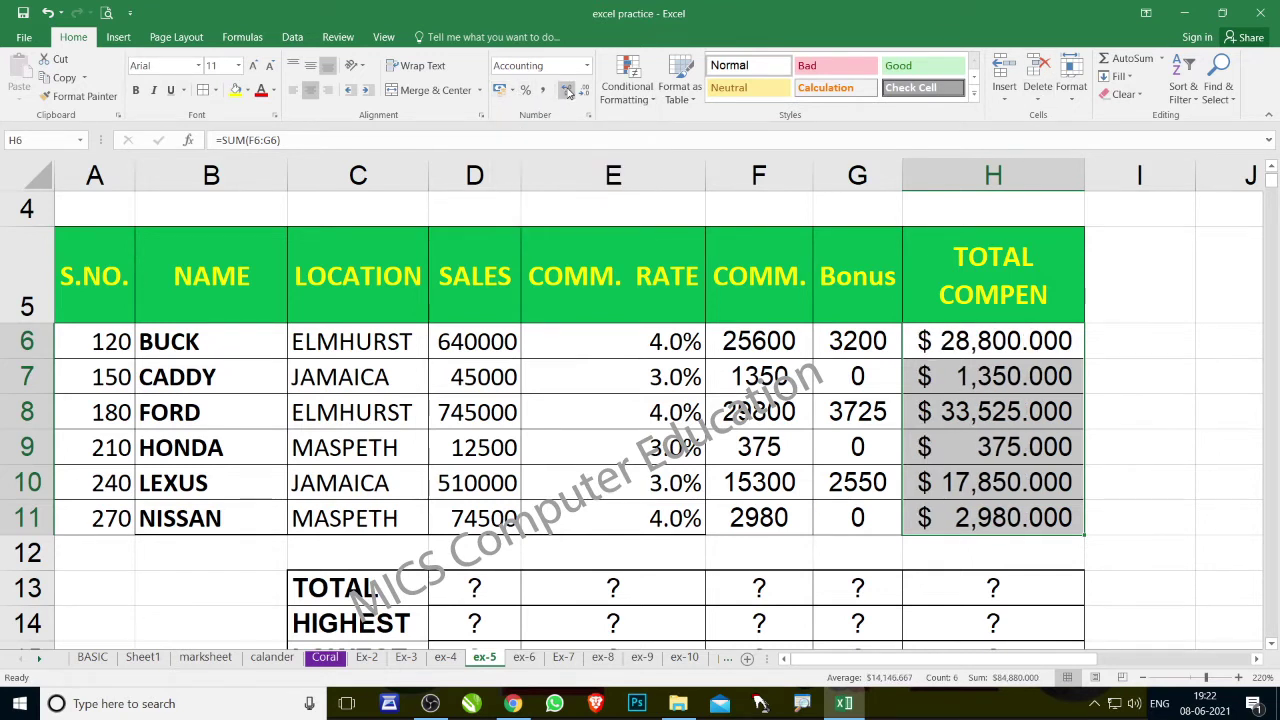
{"action": "left_click", "coordinate": [512, 90]}
{"action": "left_click", "coordinate": [533, 116]}
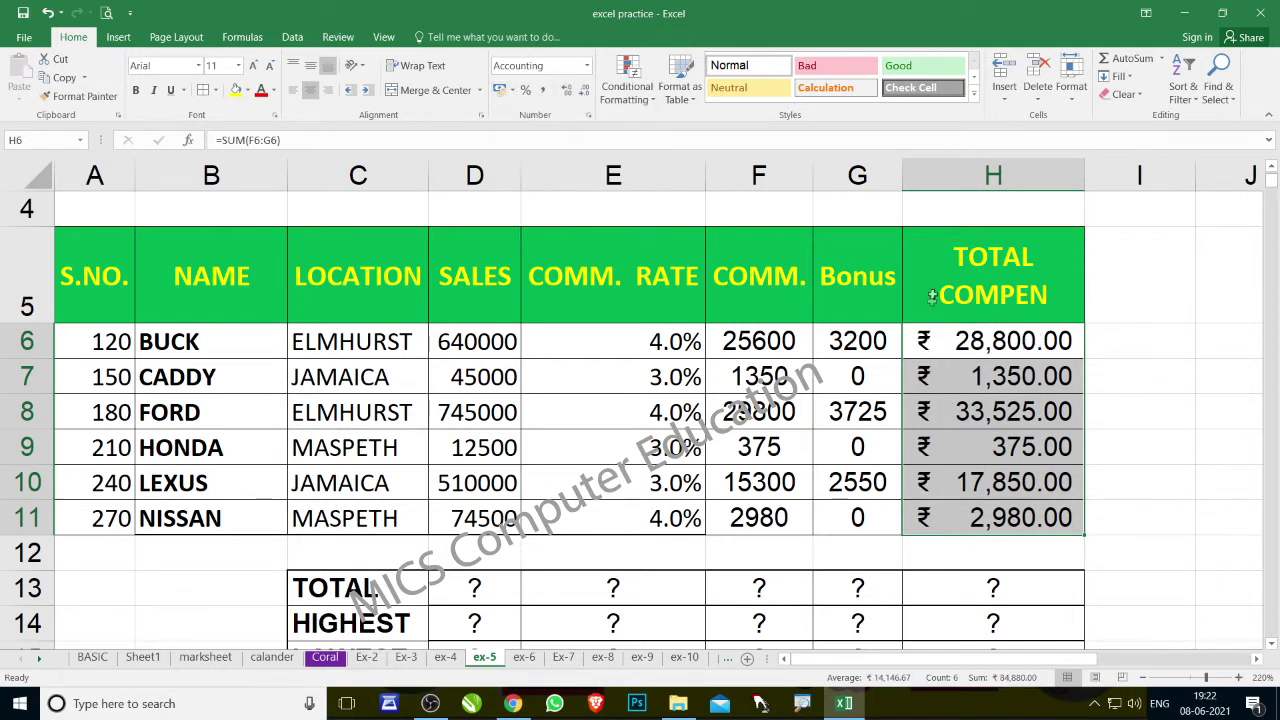
{"action": "left_click", "coordinate": [567, 91]}
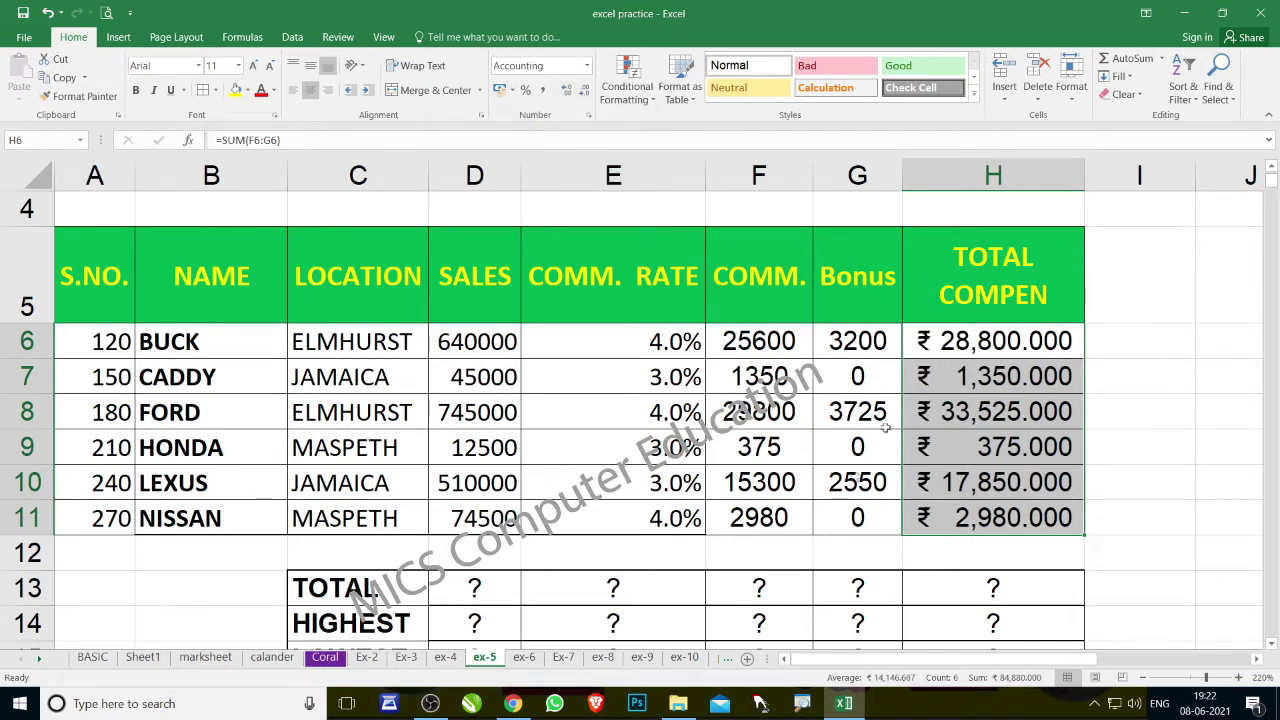
{"action": "scroll", "coordinate": [525, 467], "scroll_direction": "down", "scroll_amount": 2}
{"action": "scroll", "coordinate": [525, 467], "scroll_direction": "down", "scroll_amount": 3}
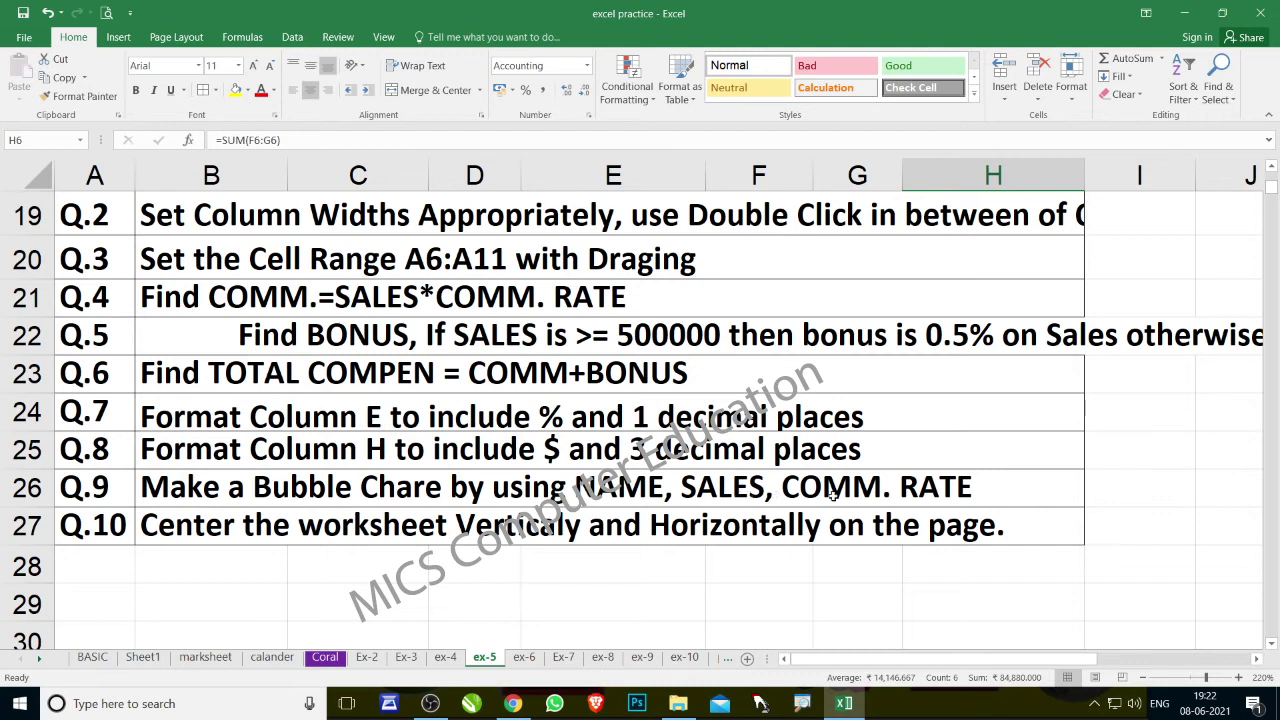
{"action": "scroll", "coordinate": [850, 518], "scroll_direction": "up", "scroll_amount": 3}
{"action": "scroll", "coordinate": [521, 467], "scroll_direction": "up", "scroll_amount": 2}
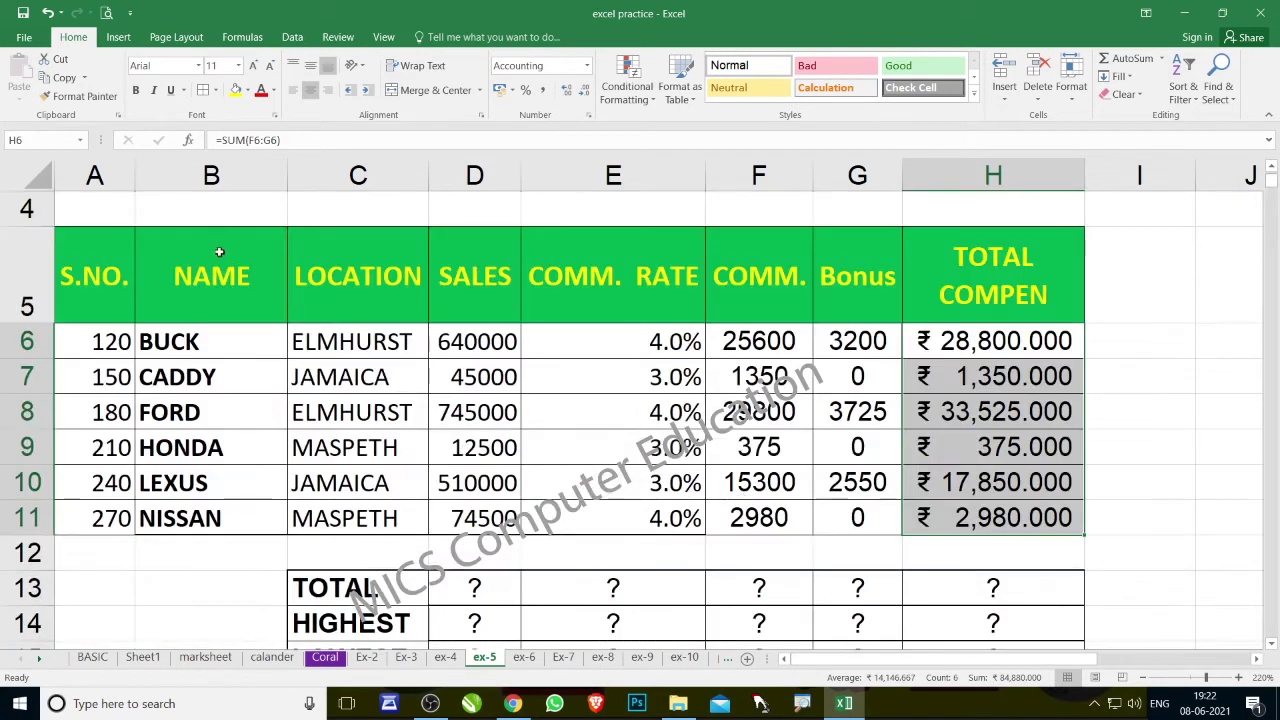
Step: Select NAME (B5:B11) plus the SALES and COMM. RATE data (D5:E11) and show the Insert ribbon
{"action": "left_click_drag", "start_coordinate": [218, 252], "coordinate": [270, 518]}
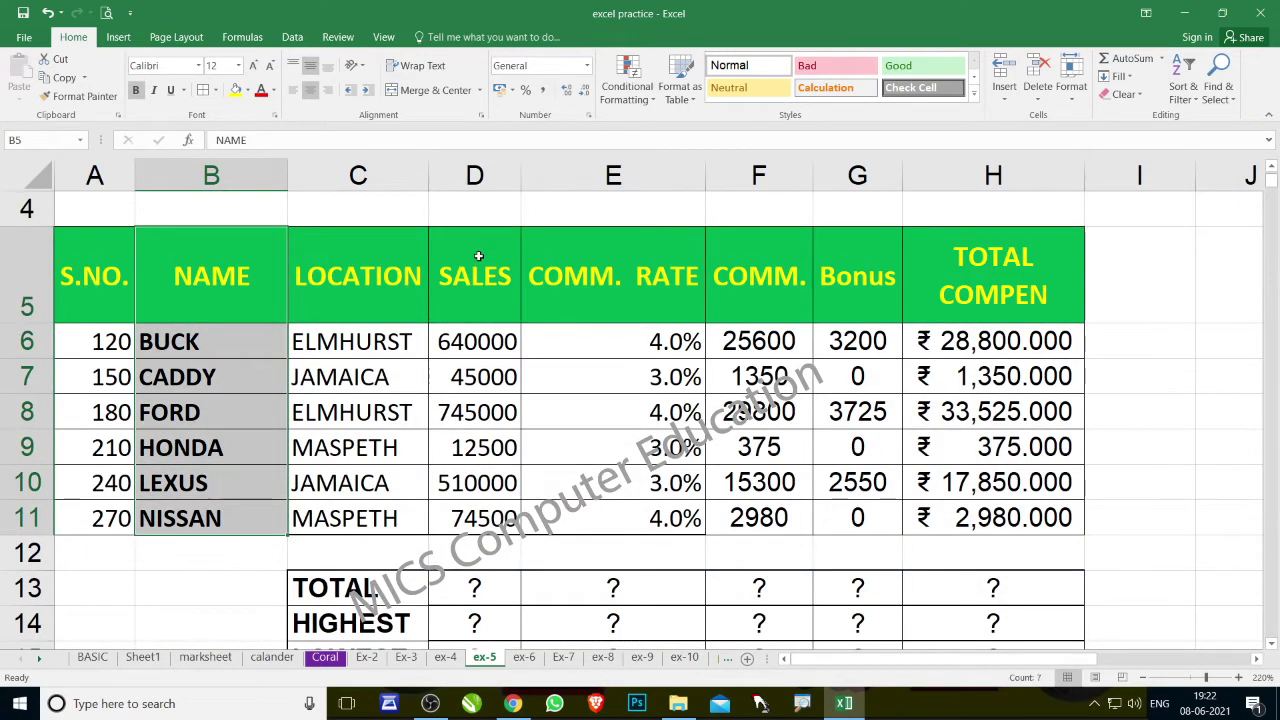
{"action": "left_click_drag", "start_coordinate": [478, 256], "coordinate": [482, 513]}
{"action": "left_click_drag", "start_coordinate": [655, 271], "coordinate": [690, 520]}
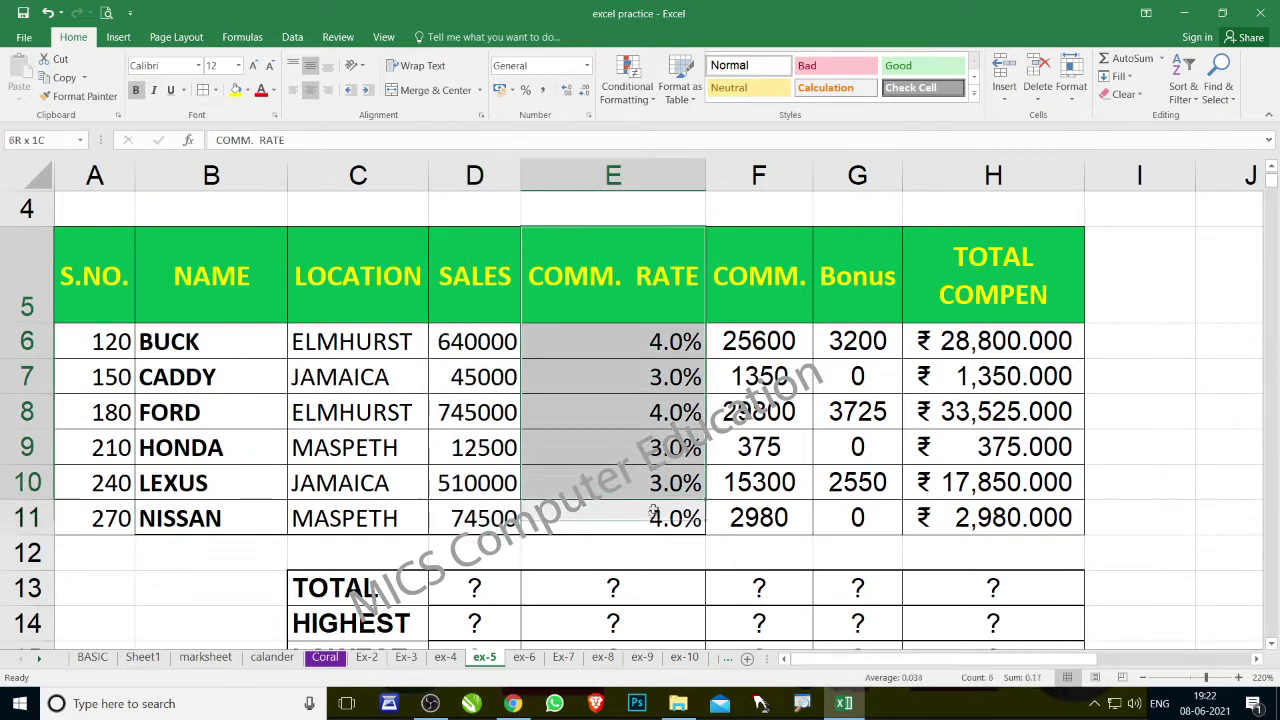
{"action": "left_click", "coordinate": [243, 318]}
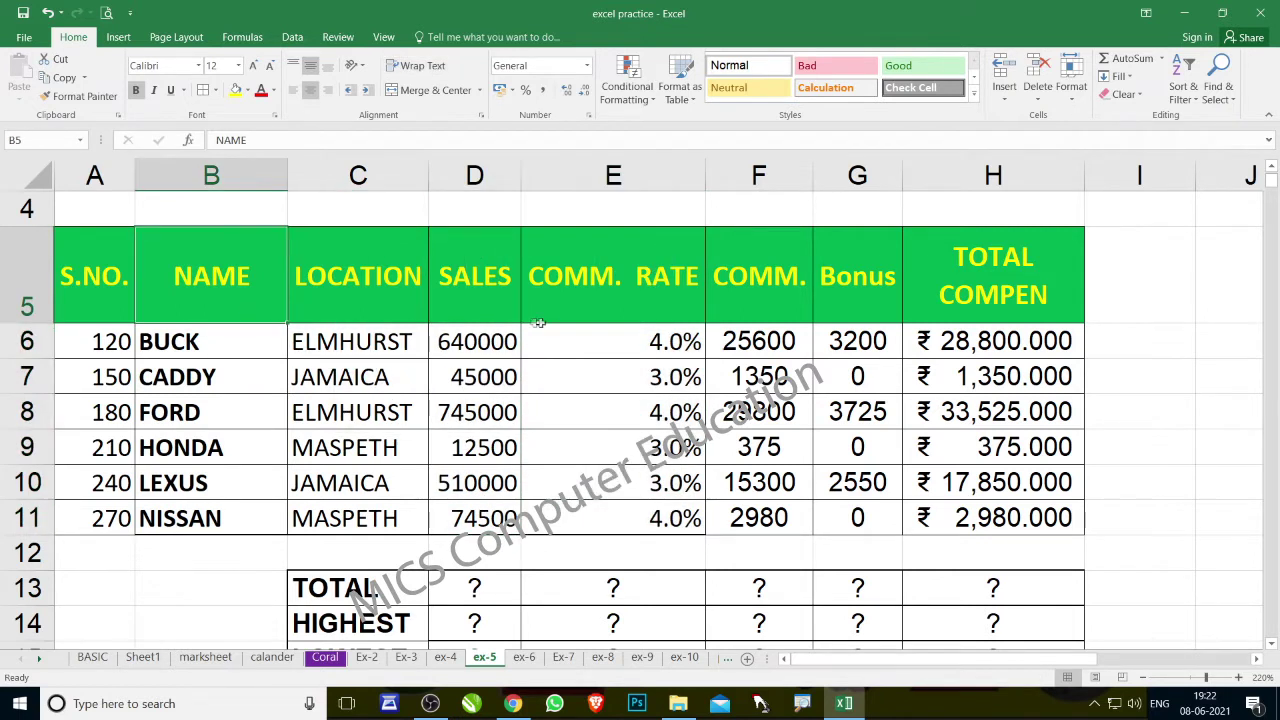
{"action": "left_click_drag", "start_coordinate": [484, 288], "coordinate": [588, 515]}
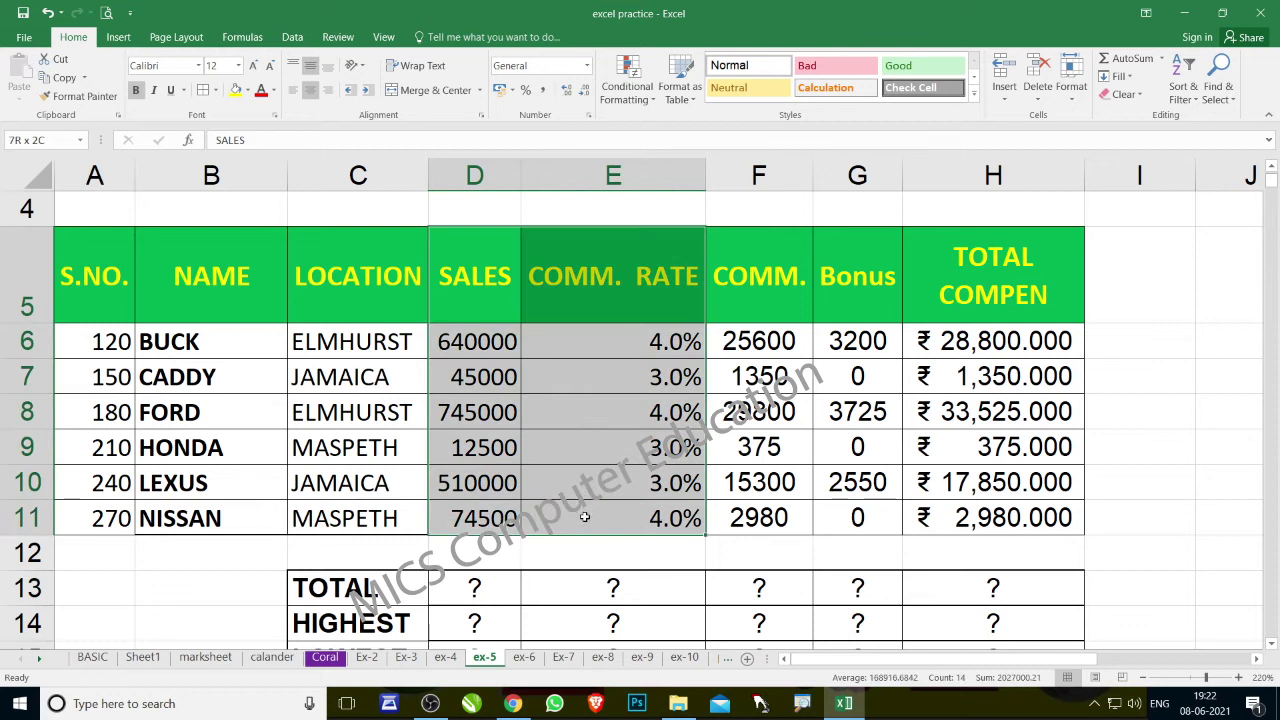
{"action": "left_click", "coordinate": [228, 271]}
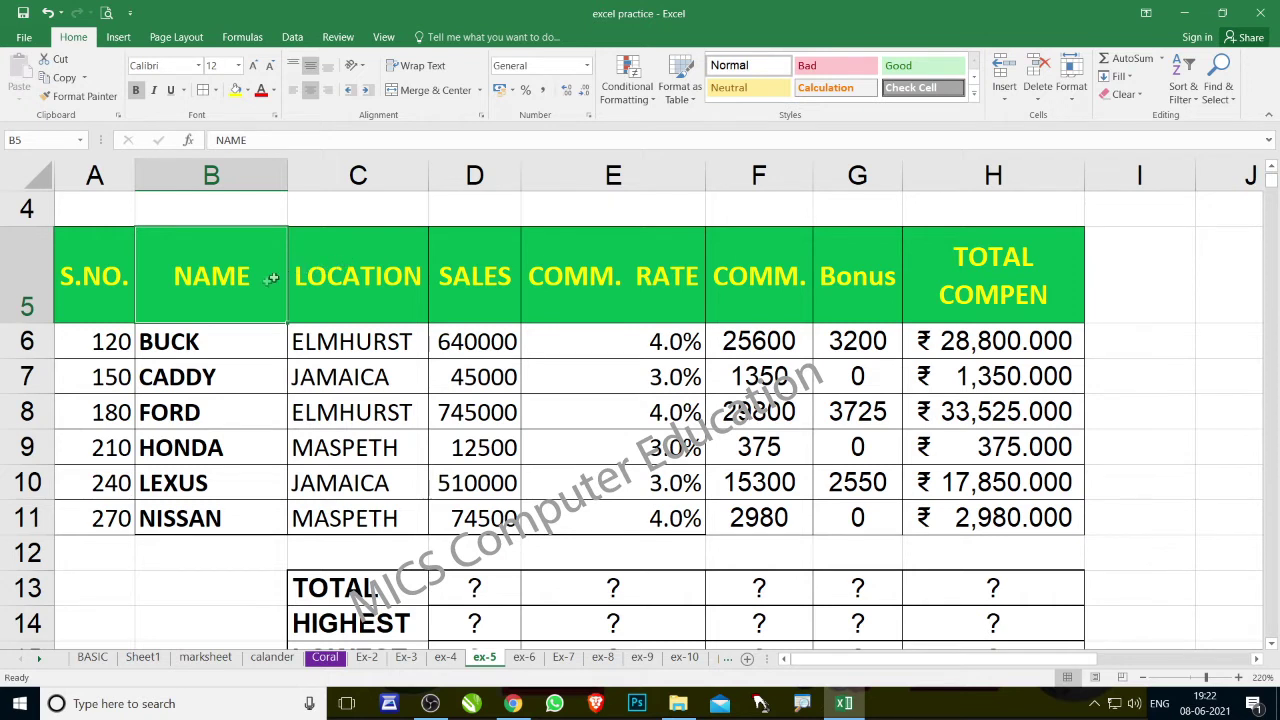
{"action": "left_click_drag", "start_coordinate": [314, 290], "coordinate": [600, 517]}
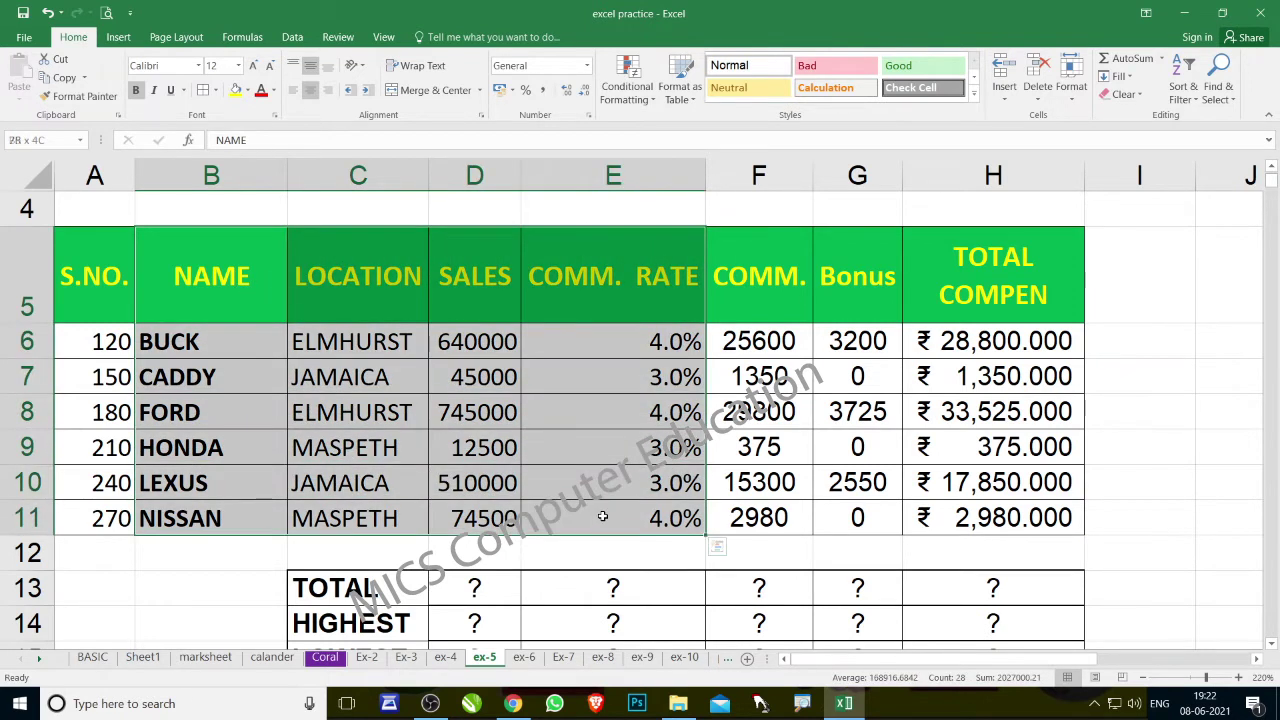
{"action": "left_click_drag", "start_coordinate": [340, 270], "coordinate": [345, 515]}
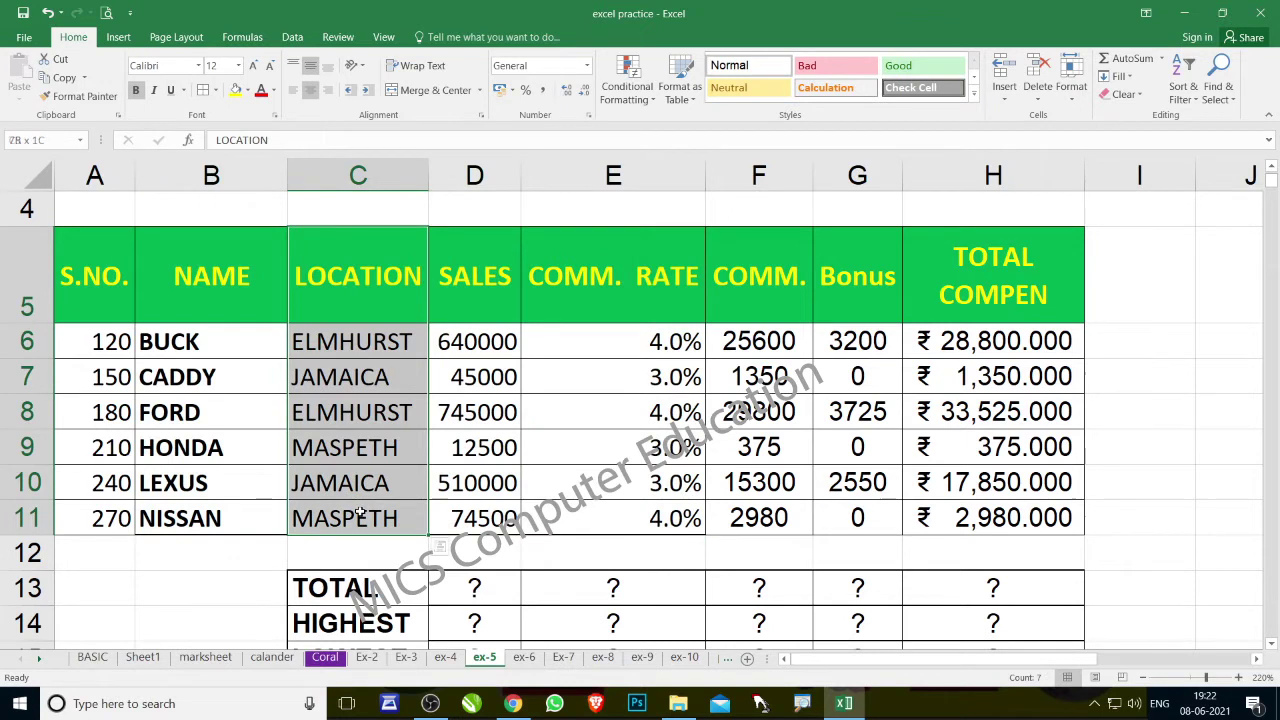
{"action": "left_click", "coordinate": [538, 280]}
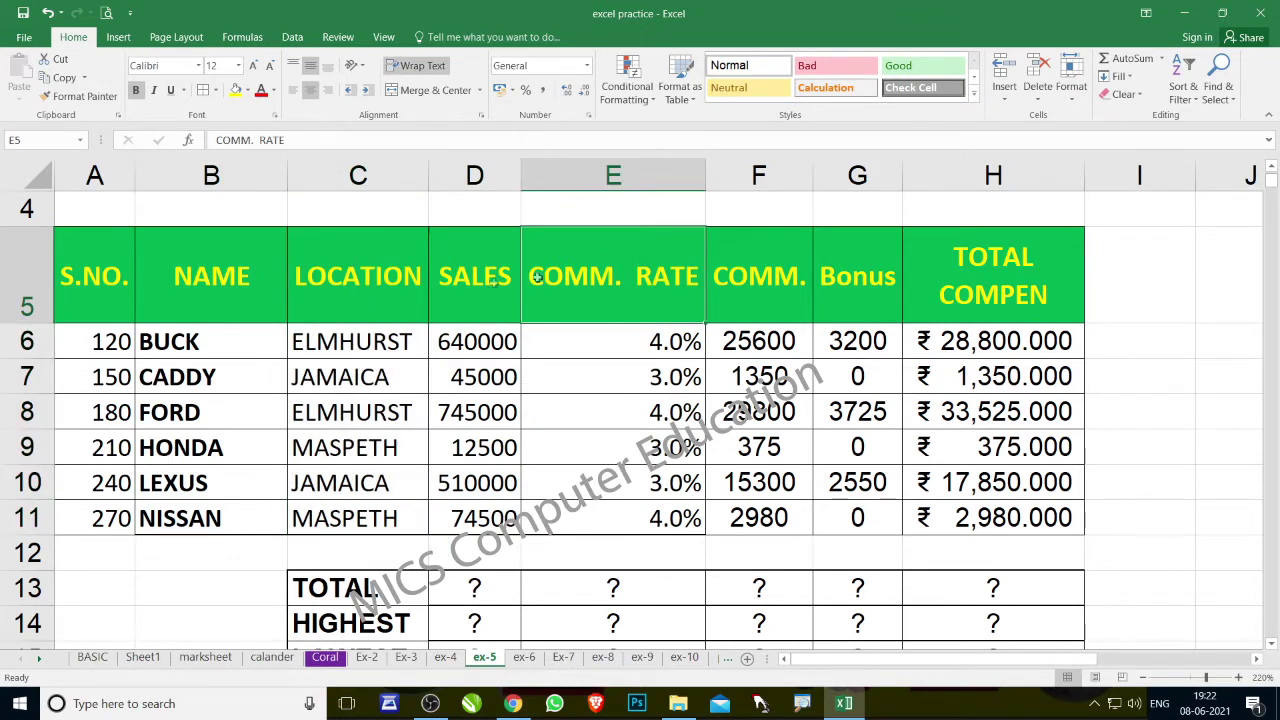
{"action": "left_click_drag", "start_coordinate": [231, 264], "coordinate": [222, 512]}
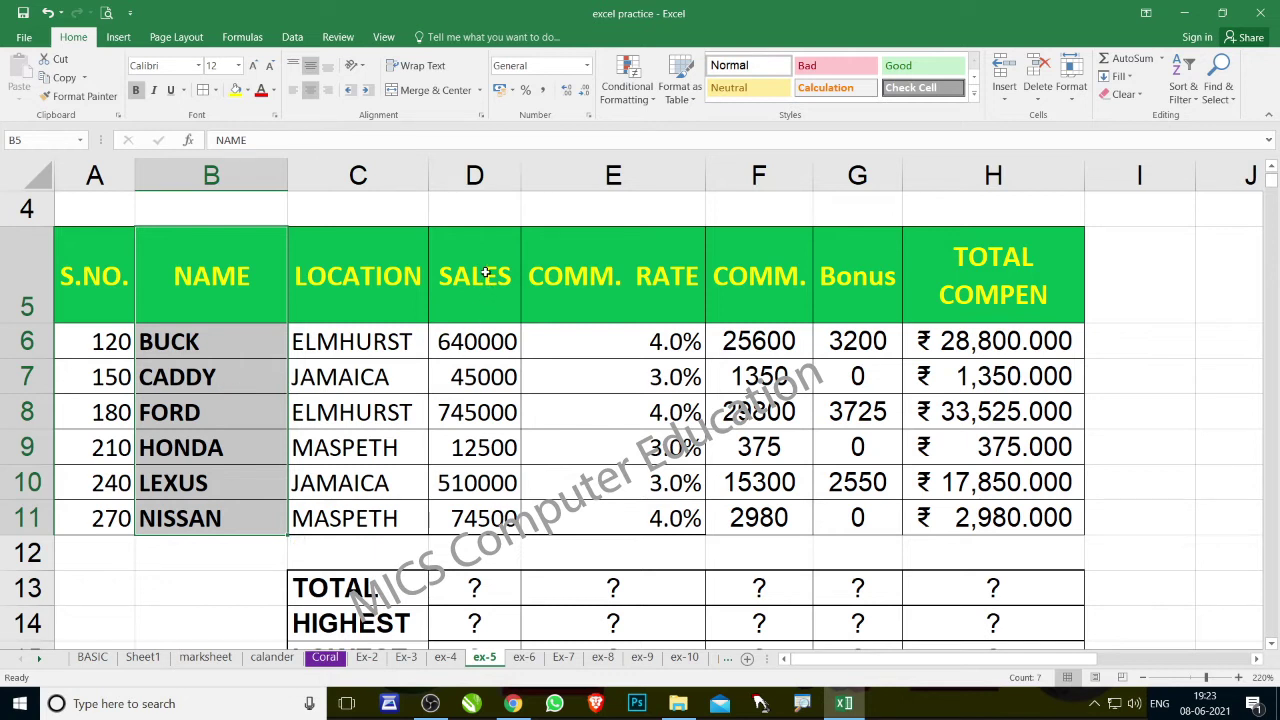
{"action": "left_click_drag", "start_coordinate": [485, 271], "coordinate": [605, 507]}
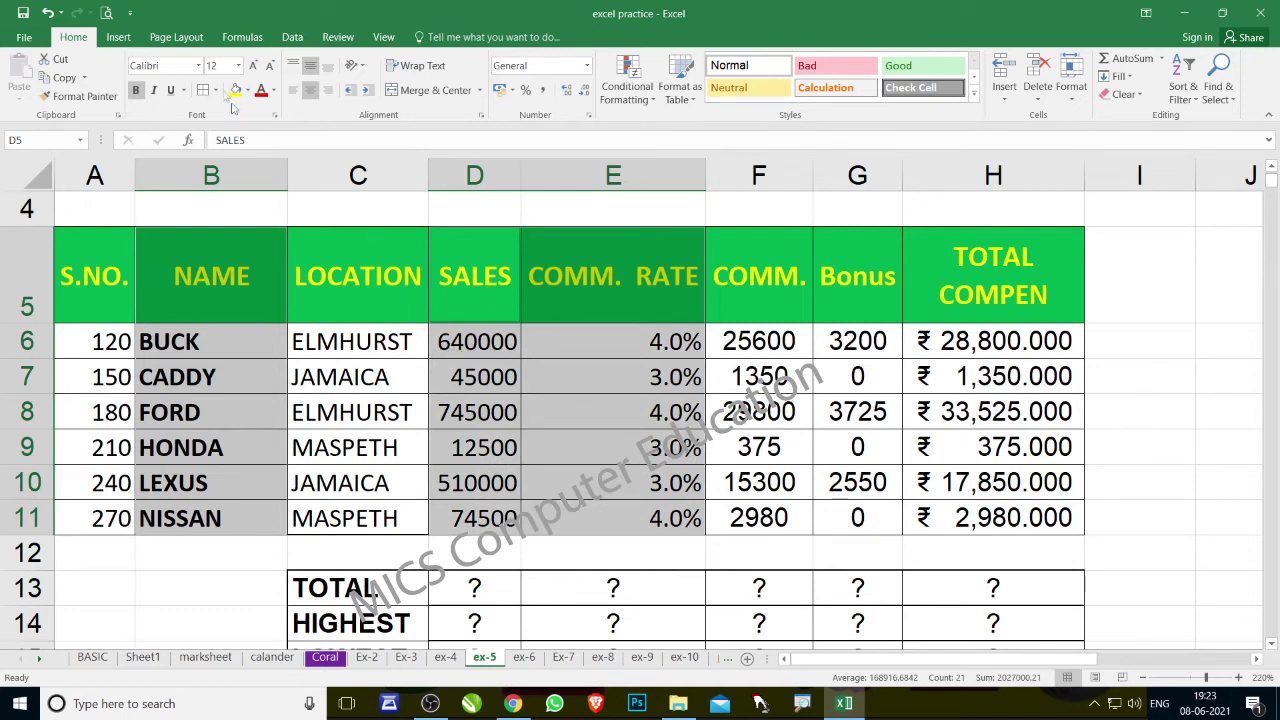
{"action": "left_click", "coordinate": [118, 37]}
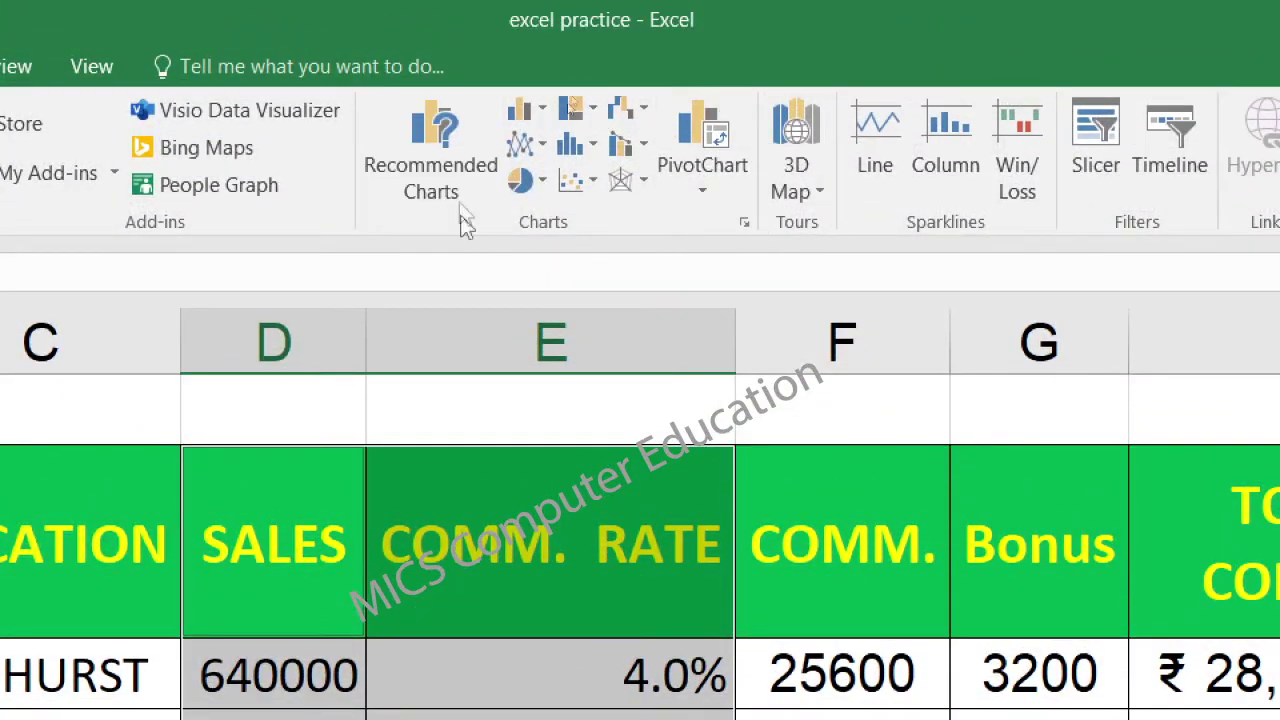
Step: Open the Insert Chart dialog to All Charts and move it higher on screen
{"action": "left_click", "coordinate": [744, 222]}
{"action": "scroll", "coordinate": [280, 490], "scroll_direction": "down", "scroll_amount": 3}
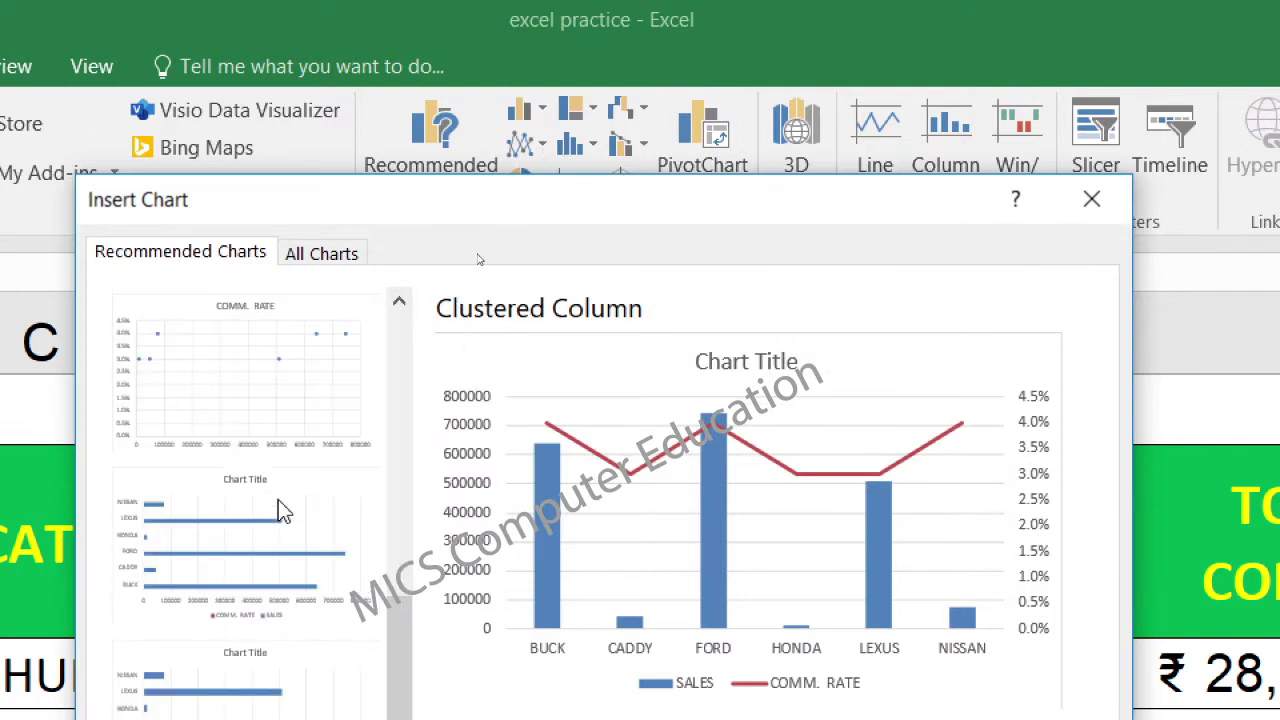
{"action": "scroll", "coordinate": [278, 505], "scroll_direction": "down", "scroll_amount": 3}
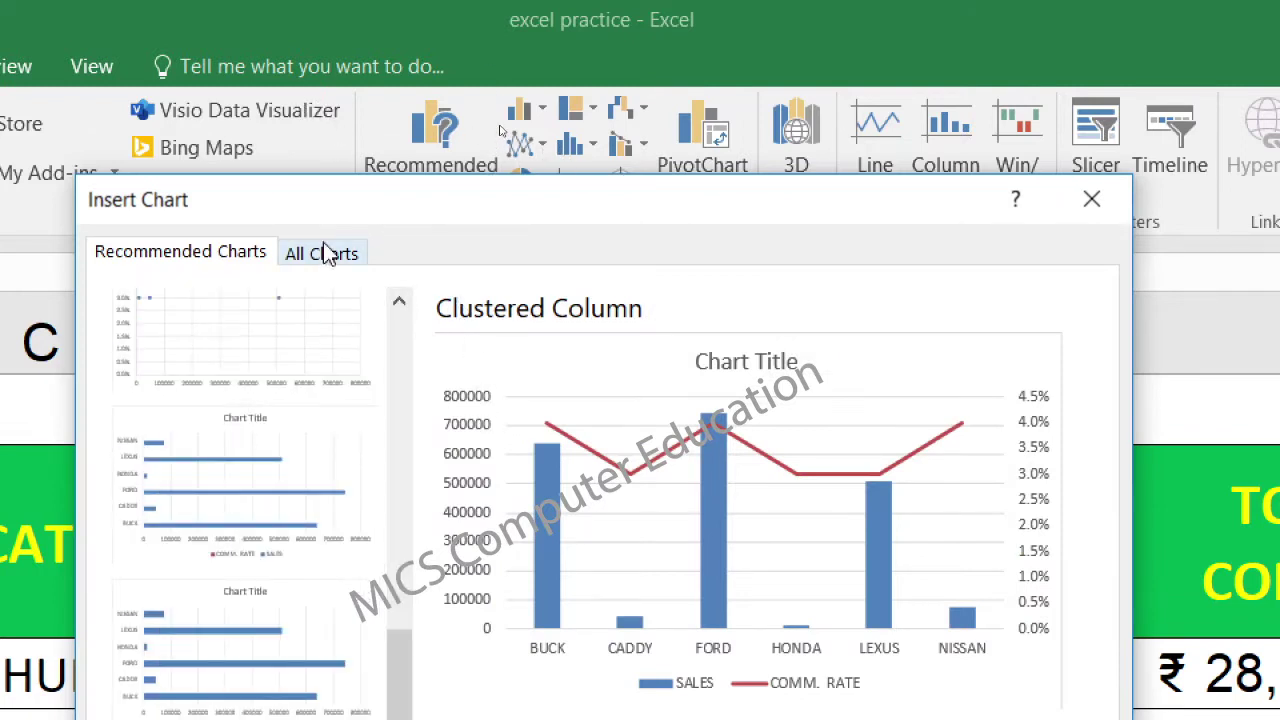
{"action": "left_click", "coordinate": [322, 251]}
{"action": "left_click_drag", "start_coordinate": [688, 206], "coordinate": [735, 55]}
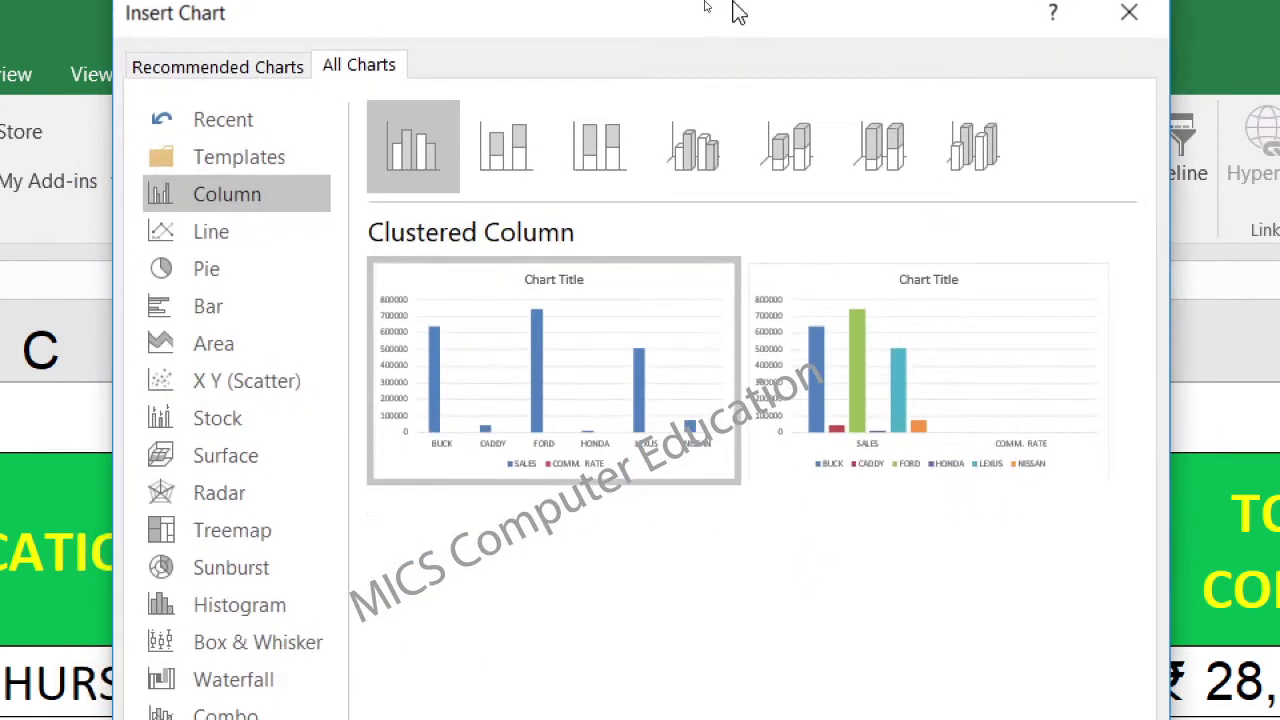
{"action": "left_click_drag", "start_coordinate": [735, 55], "coordinate": [754, 26]}
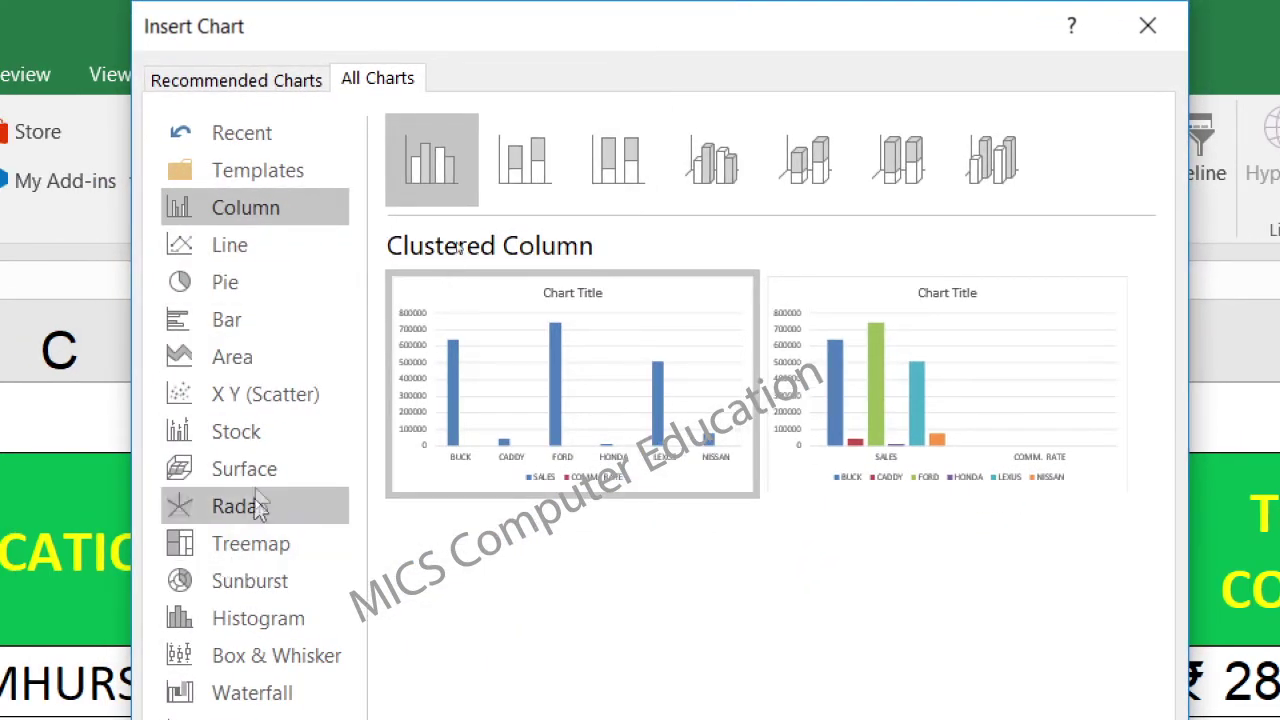
Step: Insert a 3-D Bubble chart from the X Y (Scatter) family
{"action": "left_click", "coordinate": [262, 397]}
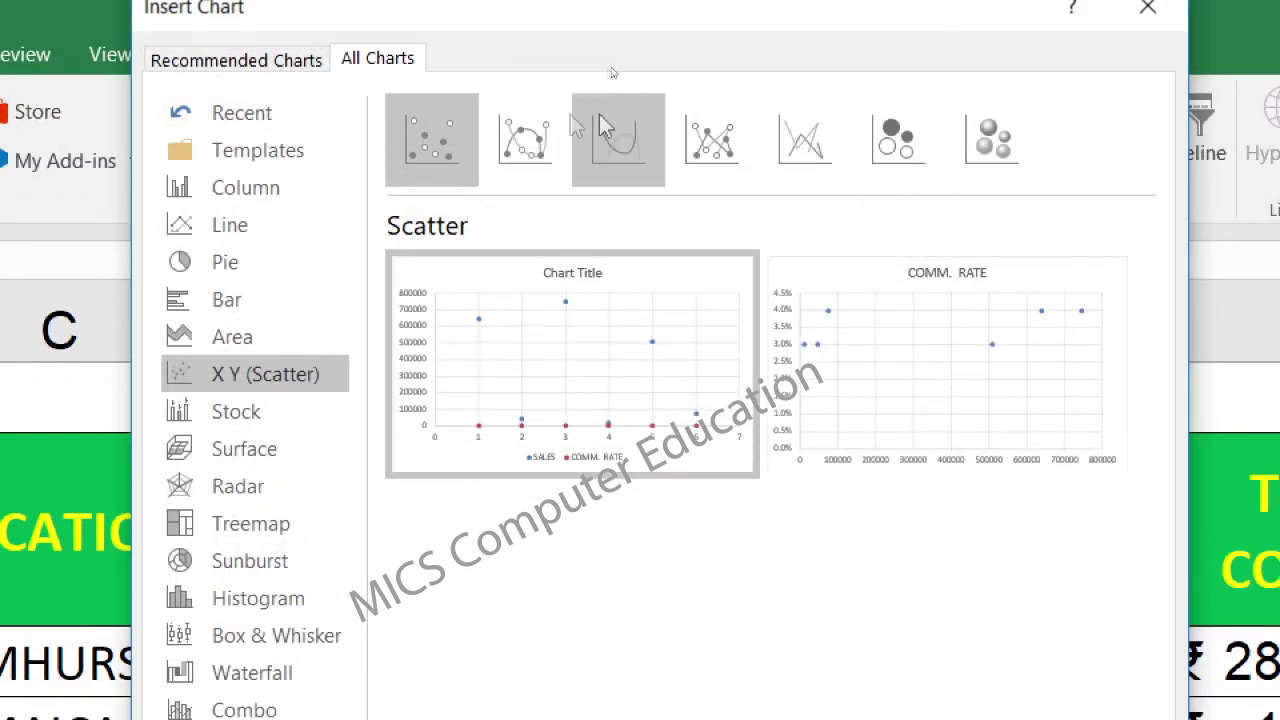
{"action": "left_click", "coordinate": [1005, 140]}
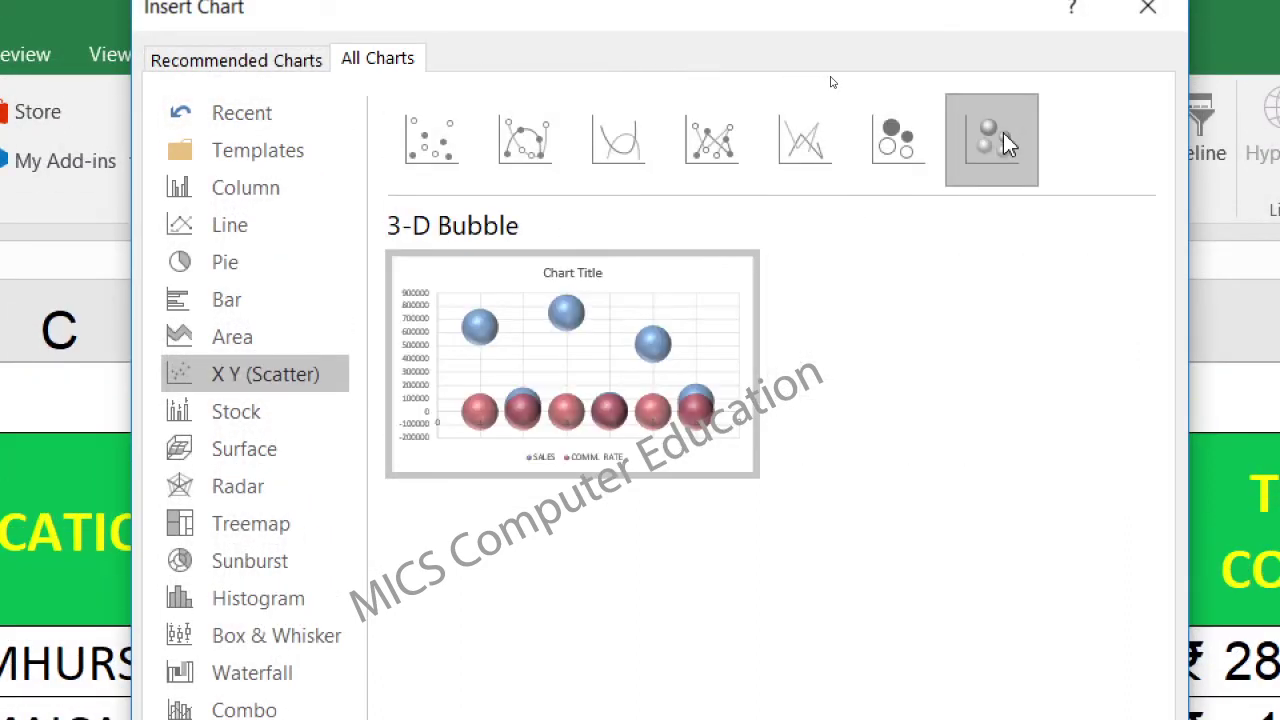
{"action": "left_click", "coordinate": [895, 135]}
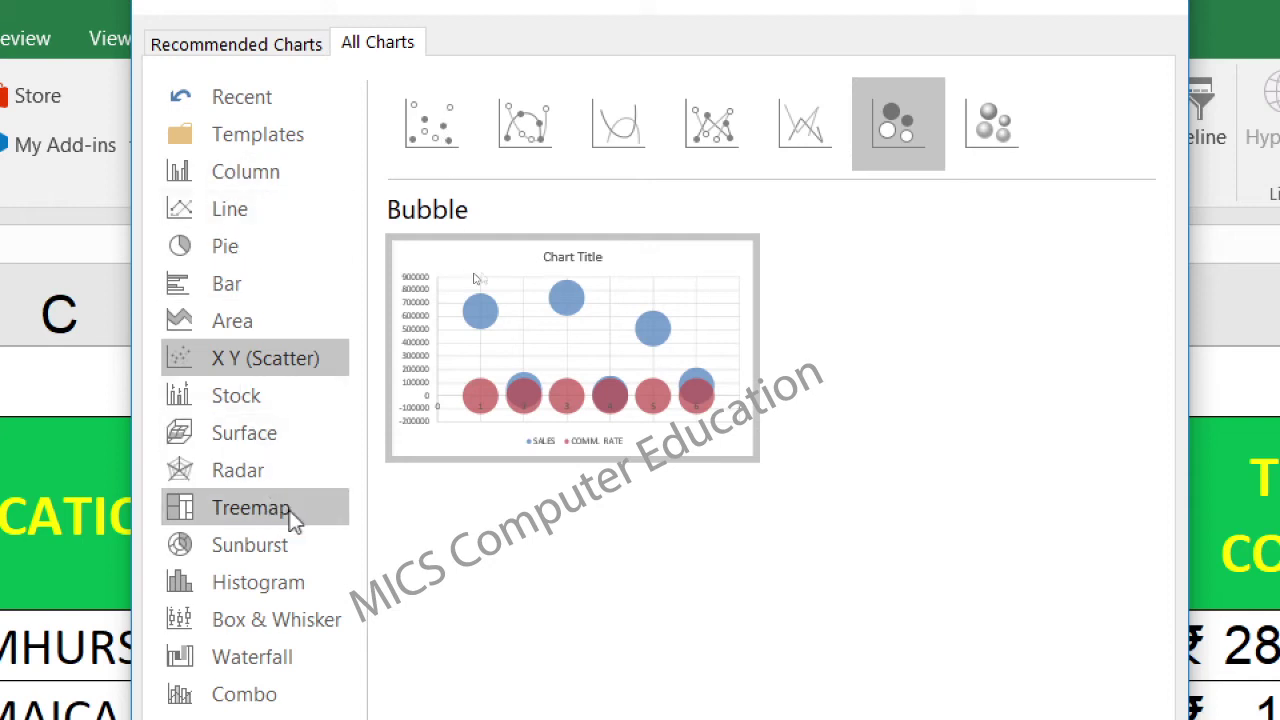
{"action": "left_click", "coordinate": [998, 157]}
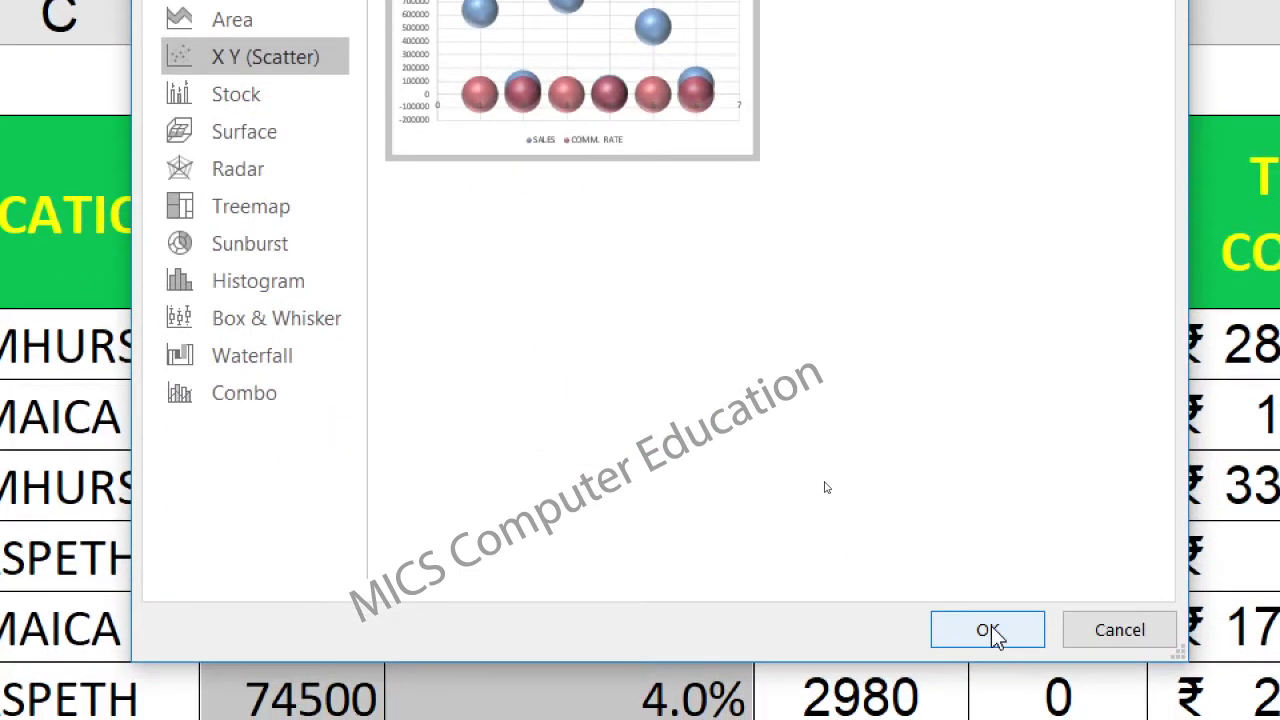
{"action": "left_click", "coordinate": [988, 630]}
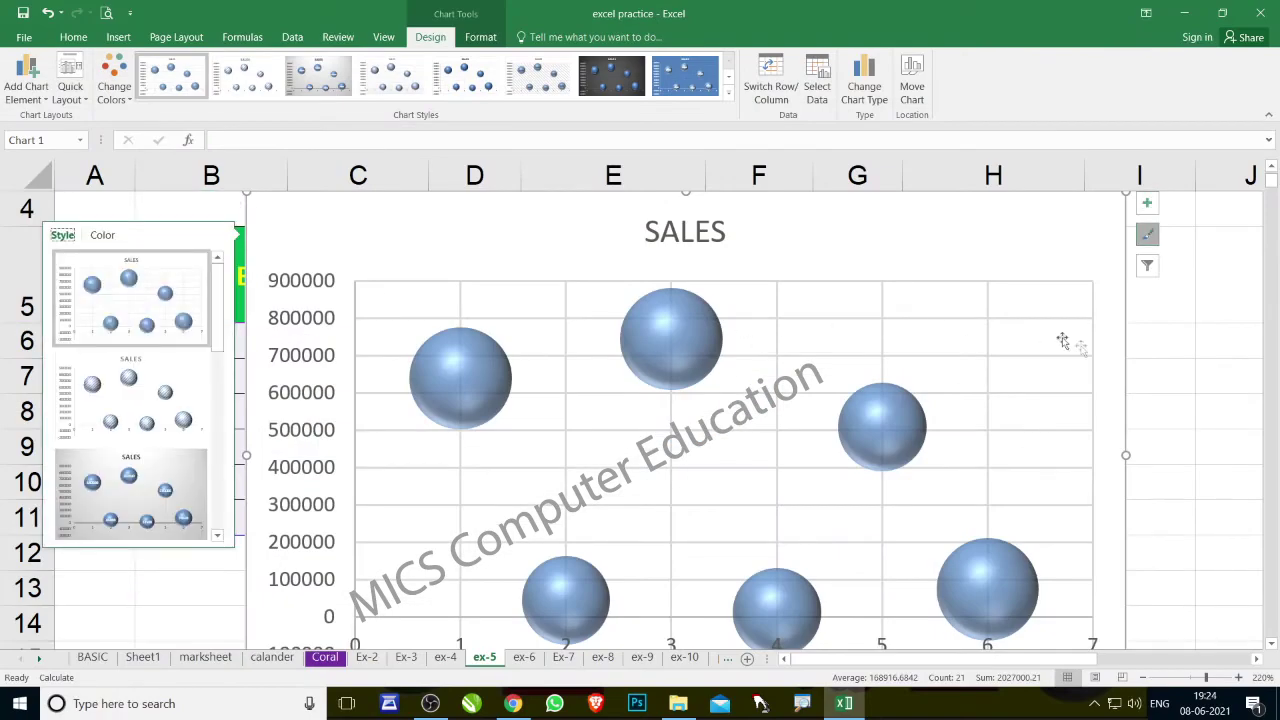
{"action": "left_click", "coordinate": [1135, 372]}
{"action": "scroll", "coordinate": [1063, 368], "scroll_direction": "down", "scroll_amount": 4, "text": "ctrl"}
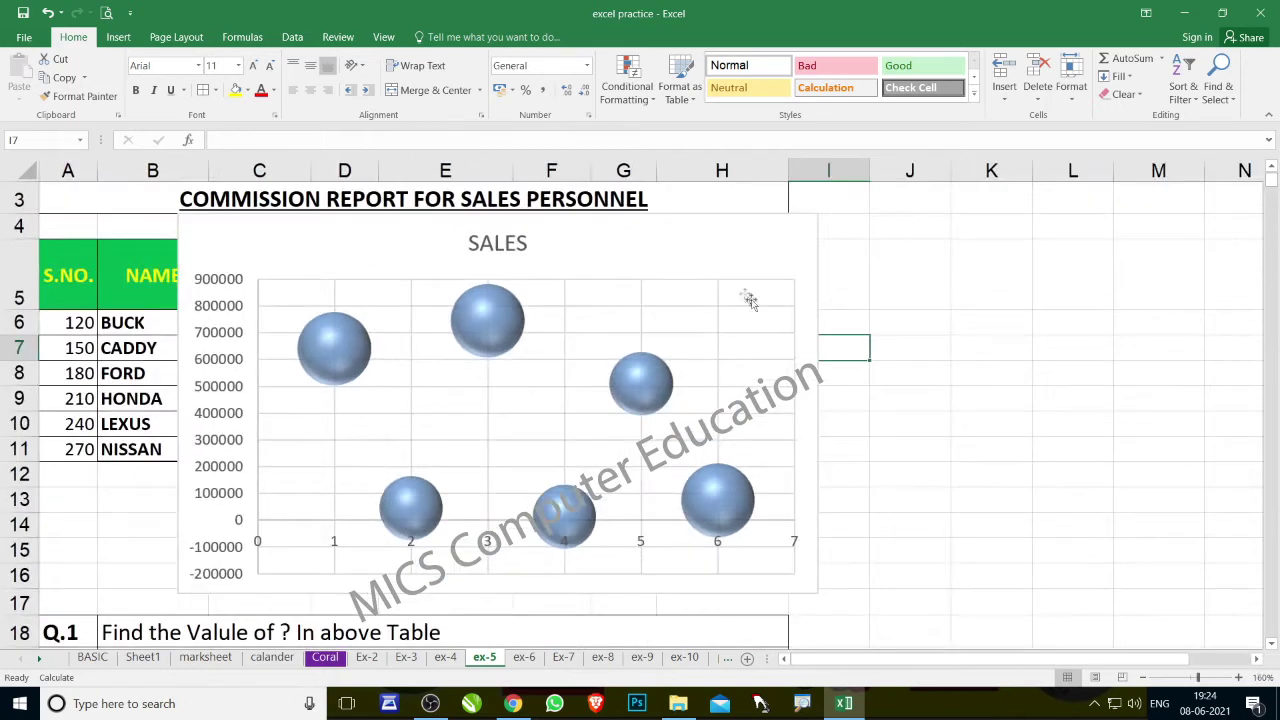
Step: Move and enlarge the SALES bubble chart so it sits right of the table beside rows 2–16
{"action": "left_click_drag", "start_coordinate": [680, 265], "coordinate": [1059, 216]}
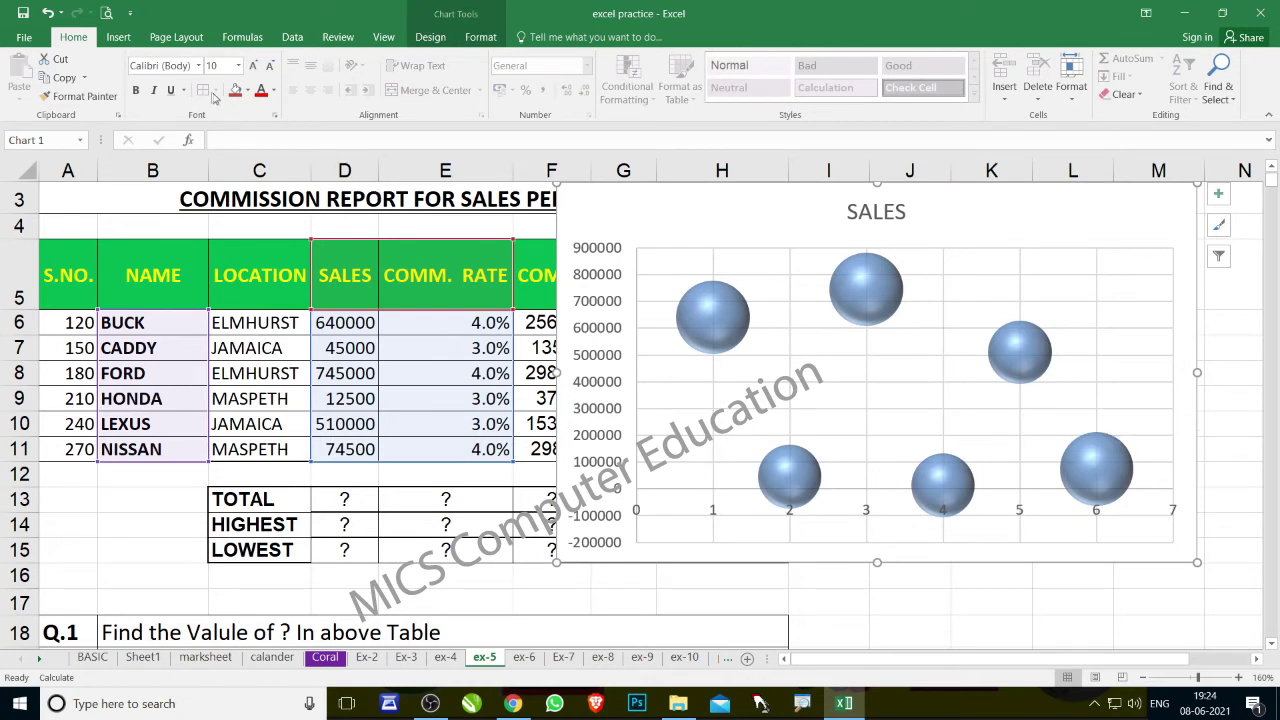
{"action": "left_click", "coordinate": [118, 37]}
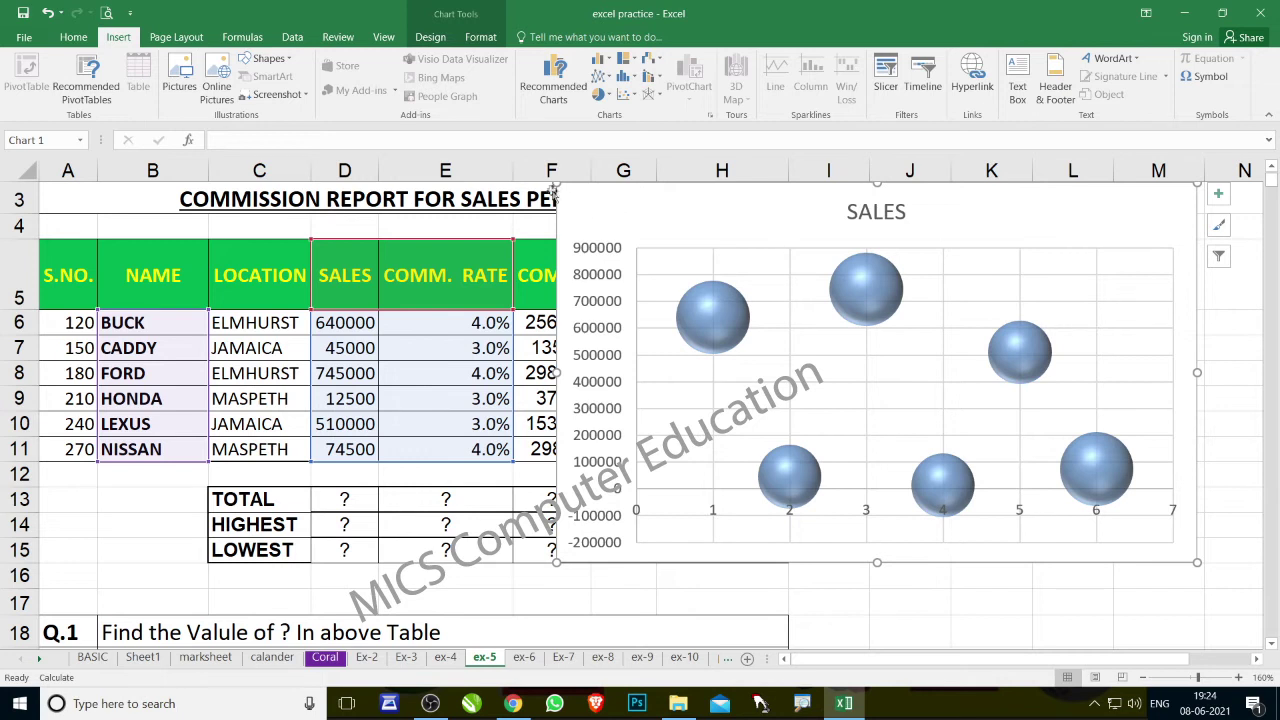
{"action": "left_click_drag", "start_coordinate": [556, 183], "coordinate": [645, 303]}
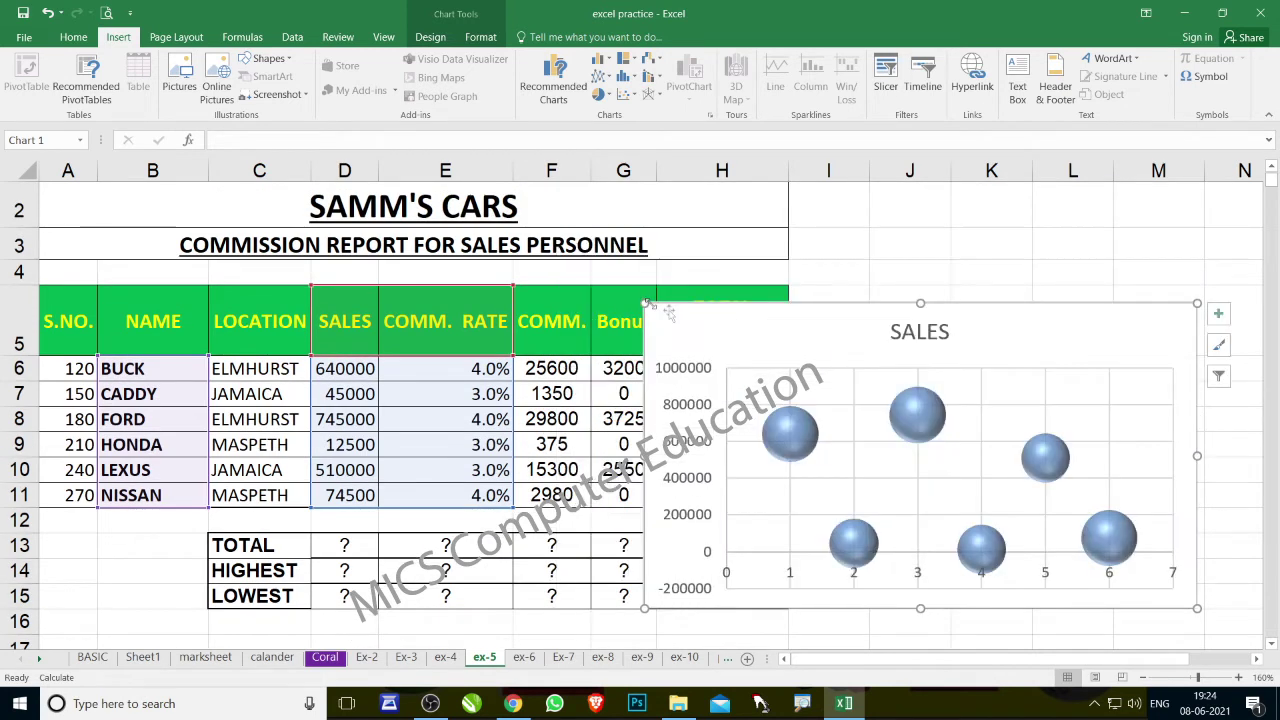
{"action": "left_click_drag", "start_coordinate": [744, 321], "coordinate": [690, 252]}
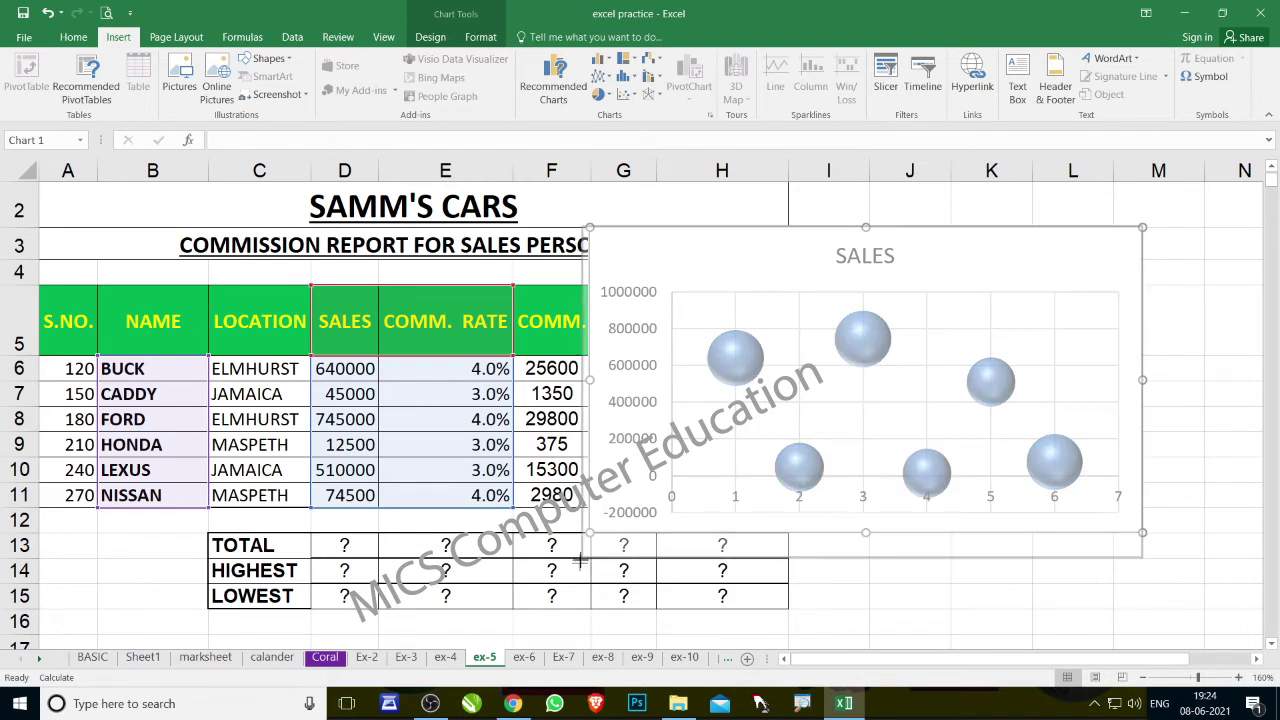
{"action": "left_click_drag", "start_coordinate": [590, 534], "coordinate": [577, 568]}
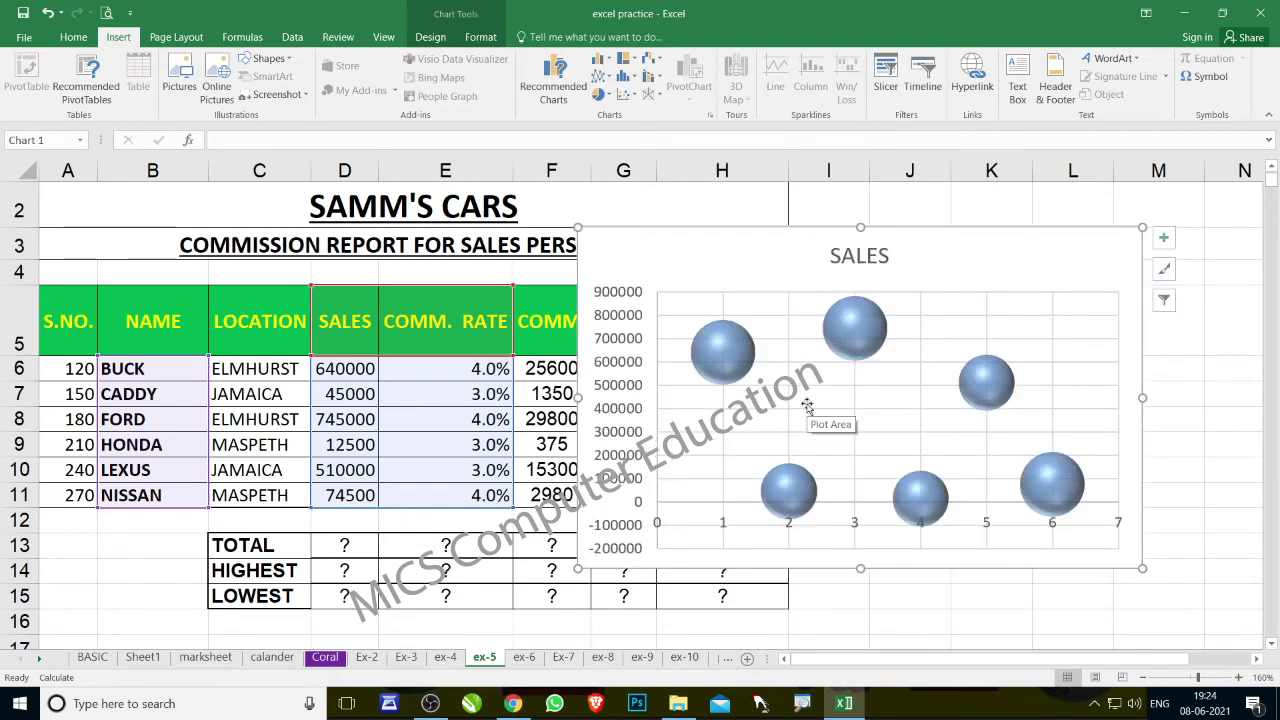
{"action": "left_click_drag", "start_coordinate": [932, 303], "coordinate": [988, 260]}
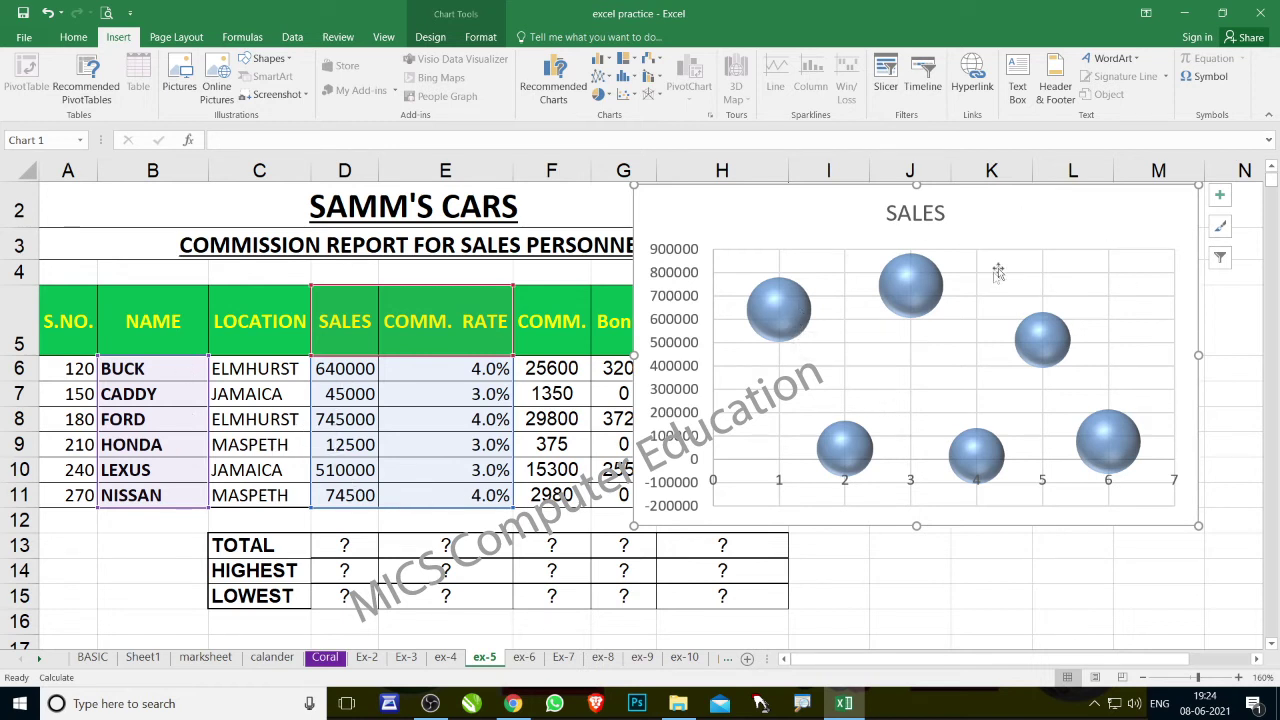
Step: Fill the SALES chart's bubbles with purple
{"action": "left_click", "coordinate": [782, 326]}
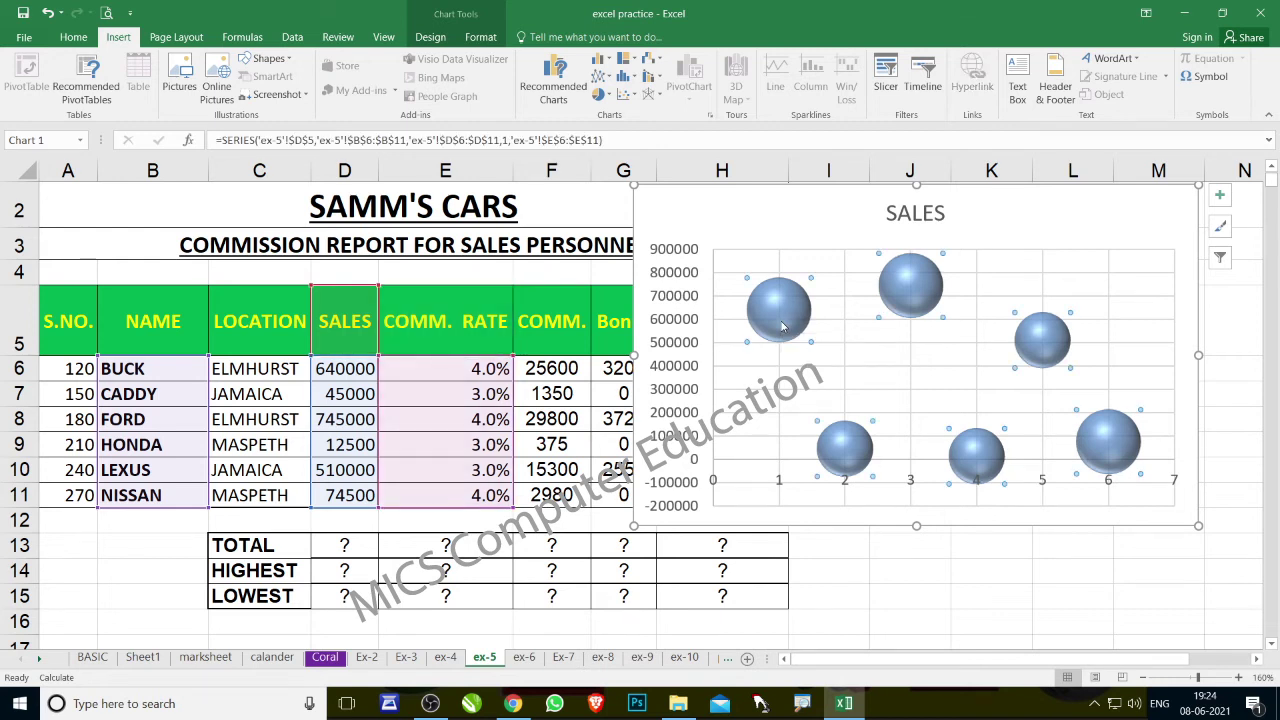
{"action": "right_click", "coordinate": [782, 326]}
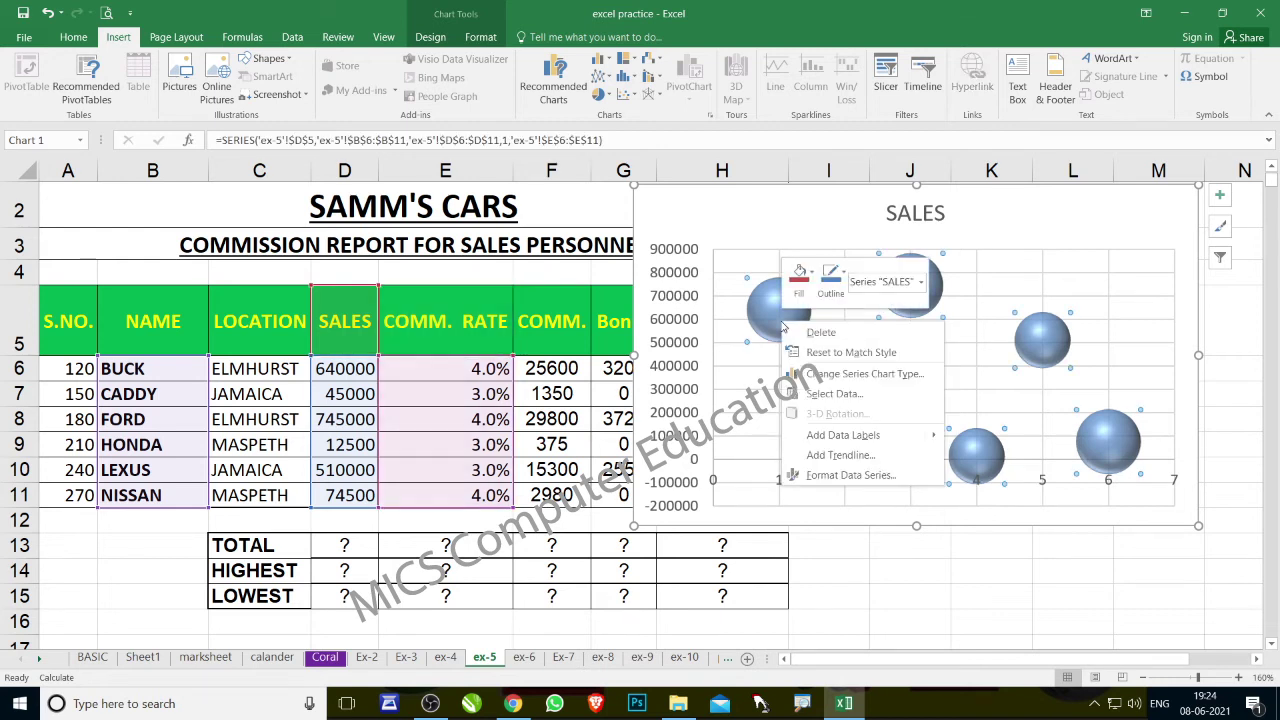
{"action": "left_click", "coordinate": [803, 276]}
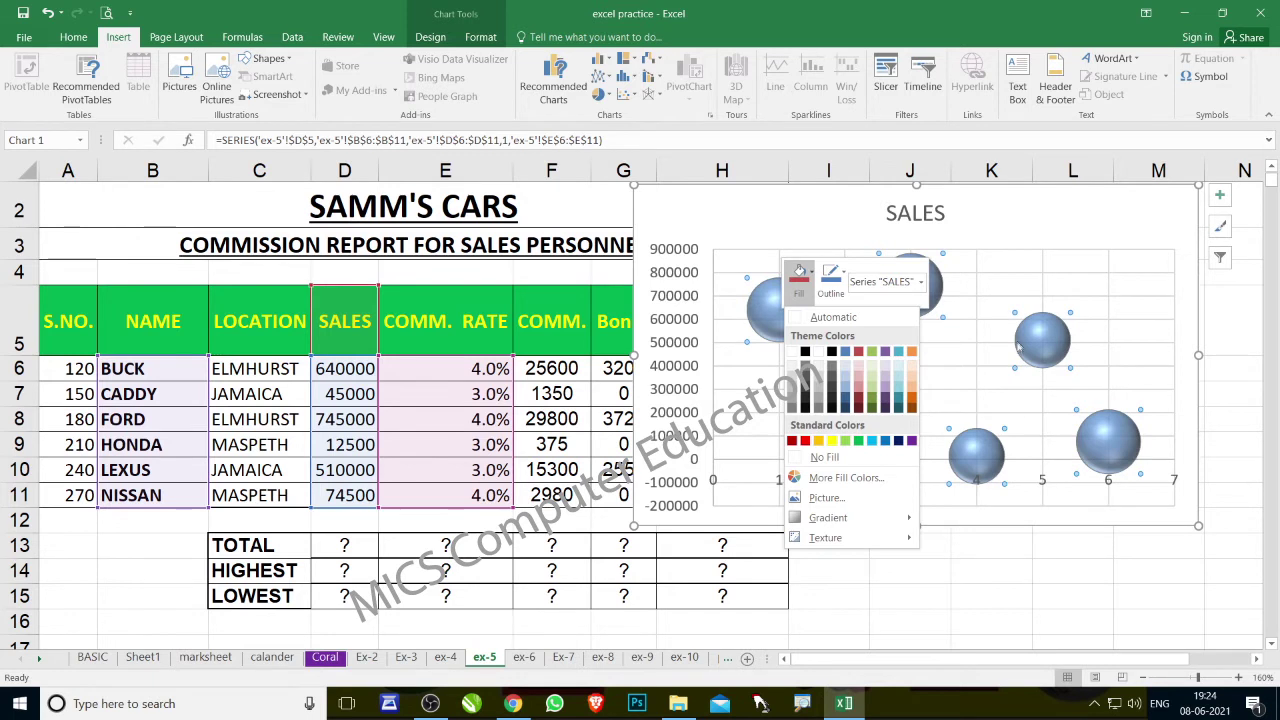
{"action": "left_click", "coordinate": [884, 399]}
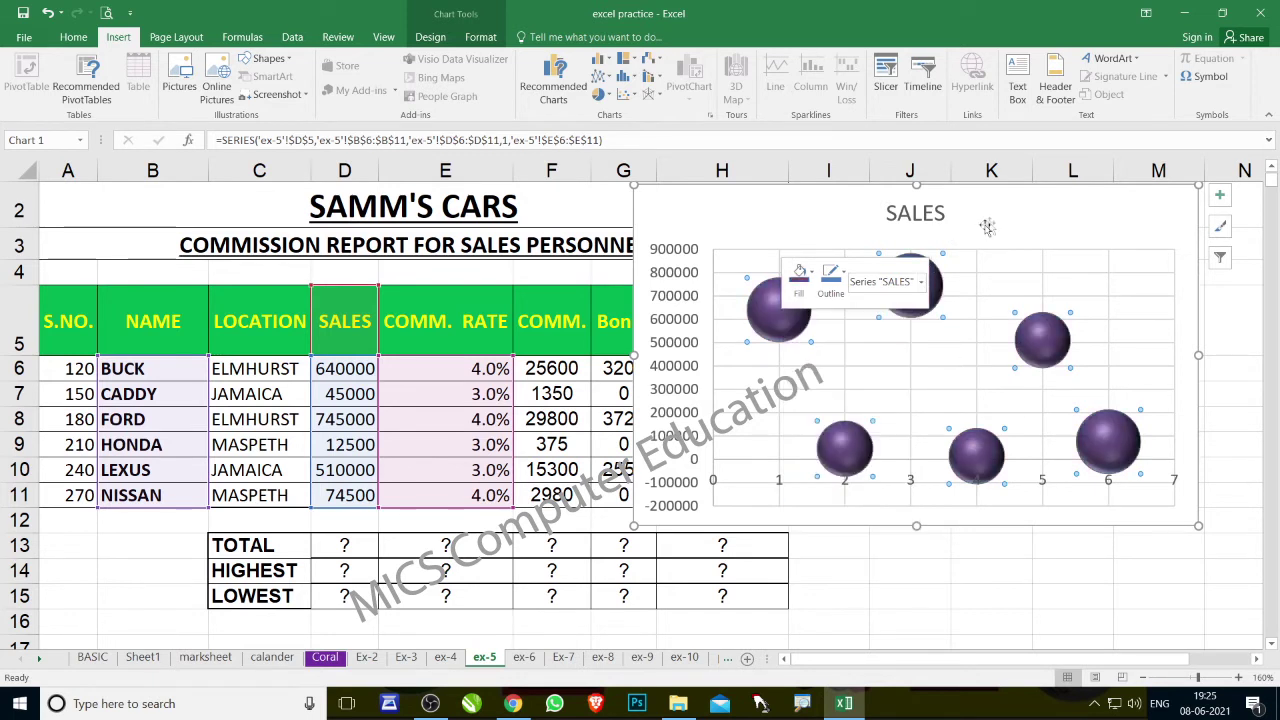
Step: Give the chart's plot area a light peach fill
{"action": "left_click", "coordinate": [1025, 260]}
{"action": "right_click", "coordinate": [1025, 261]}
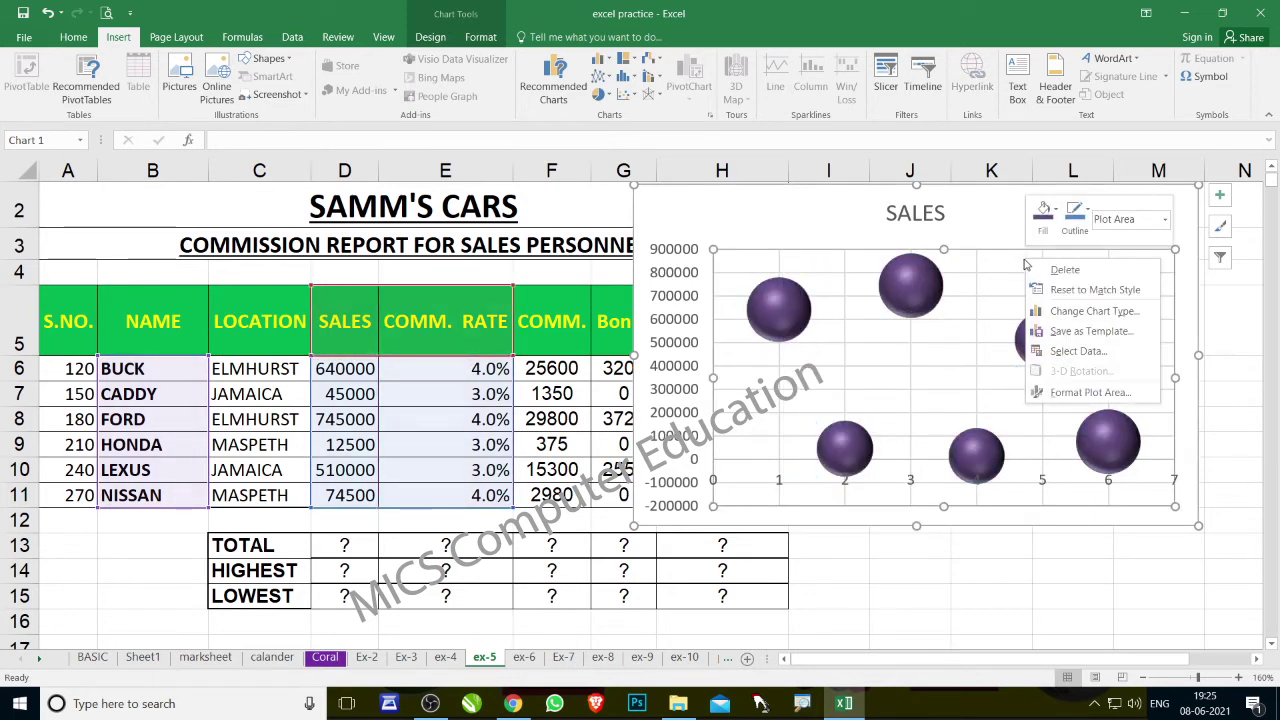
{"action": "left_click", "coordinate": [1055, 211]}
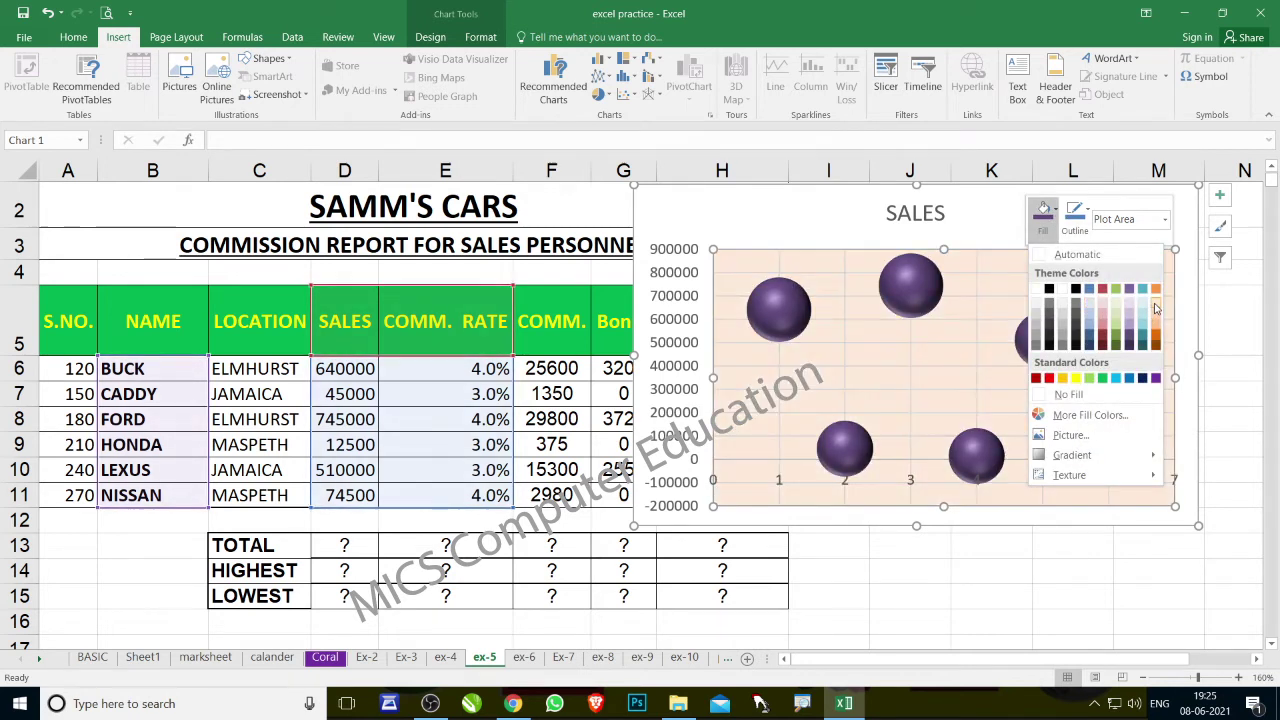
{"action": "left_click", "coordinate": [1155, 308]}
{"action": "left_click", "coordinate": [623, 570]}
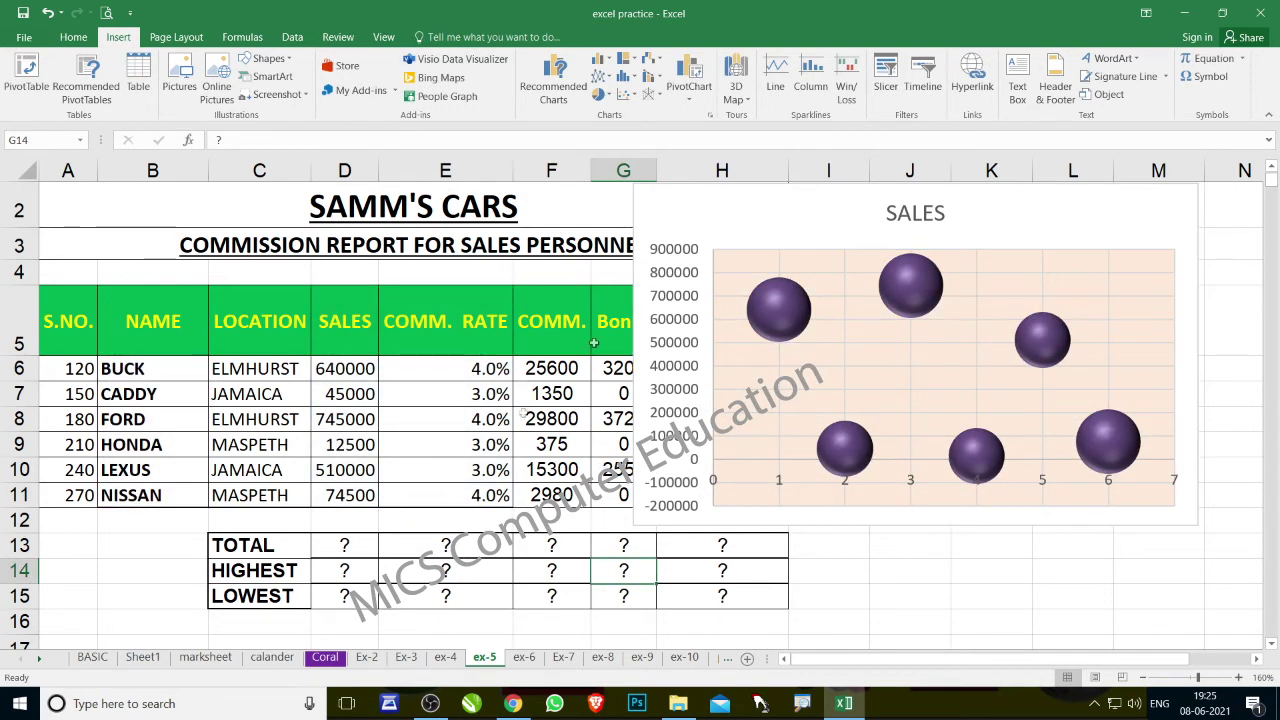
Step: Select the Q.10 centring task in B27 and open Print preview with Ctrl+P
{"action": "scroll", "coordinate": [441, 468], "scroll_direction": "down", "scroll_amount": 2}
{"action": "scroll", "coordinate": [441, 468], "scroll_direction": "down", "scroll_amount": 3}
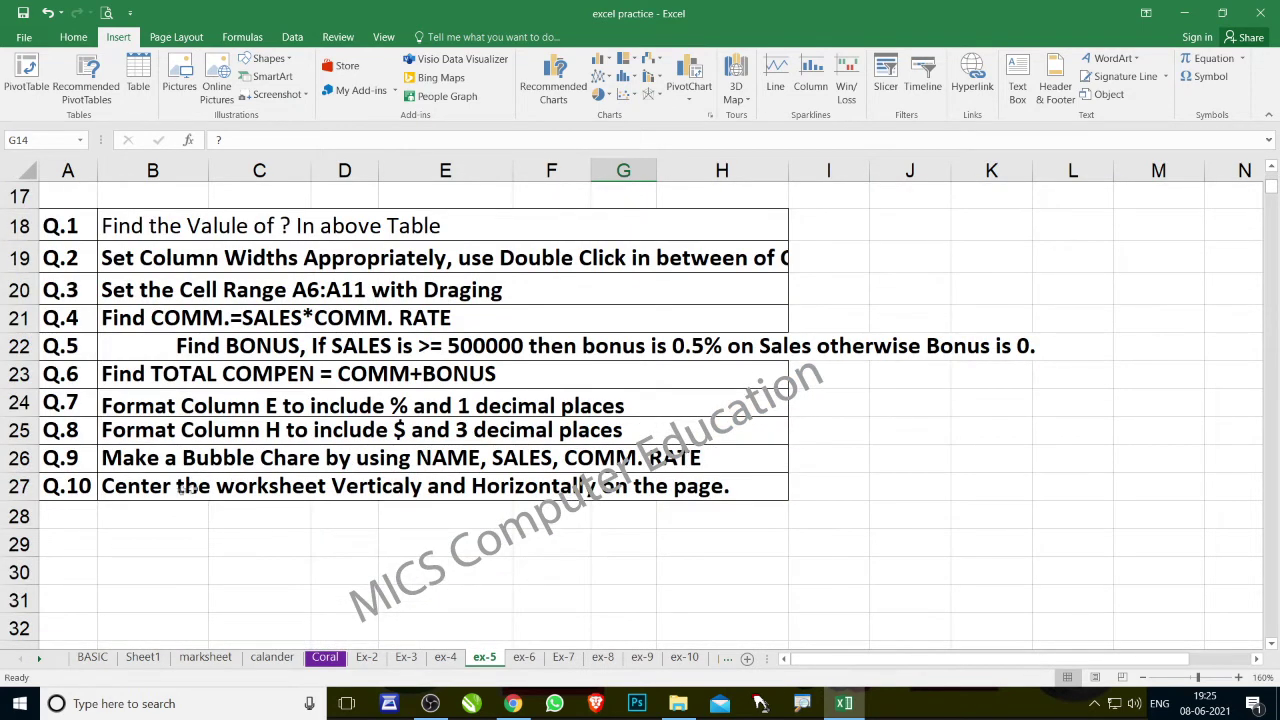
{"action": "left_click", "coordinate": [133, 490]}
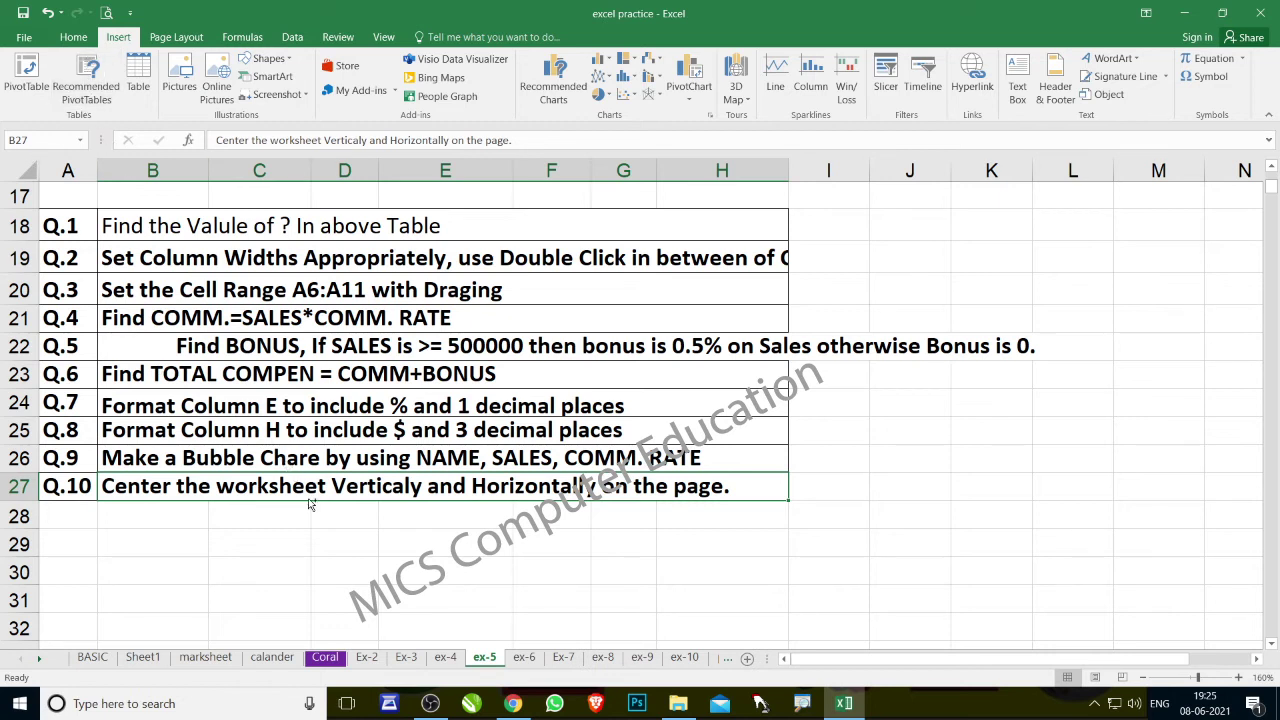
{"action": "key", "text": "ctrl+p"}
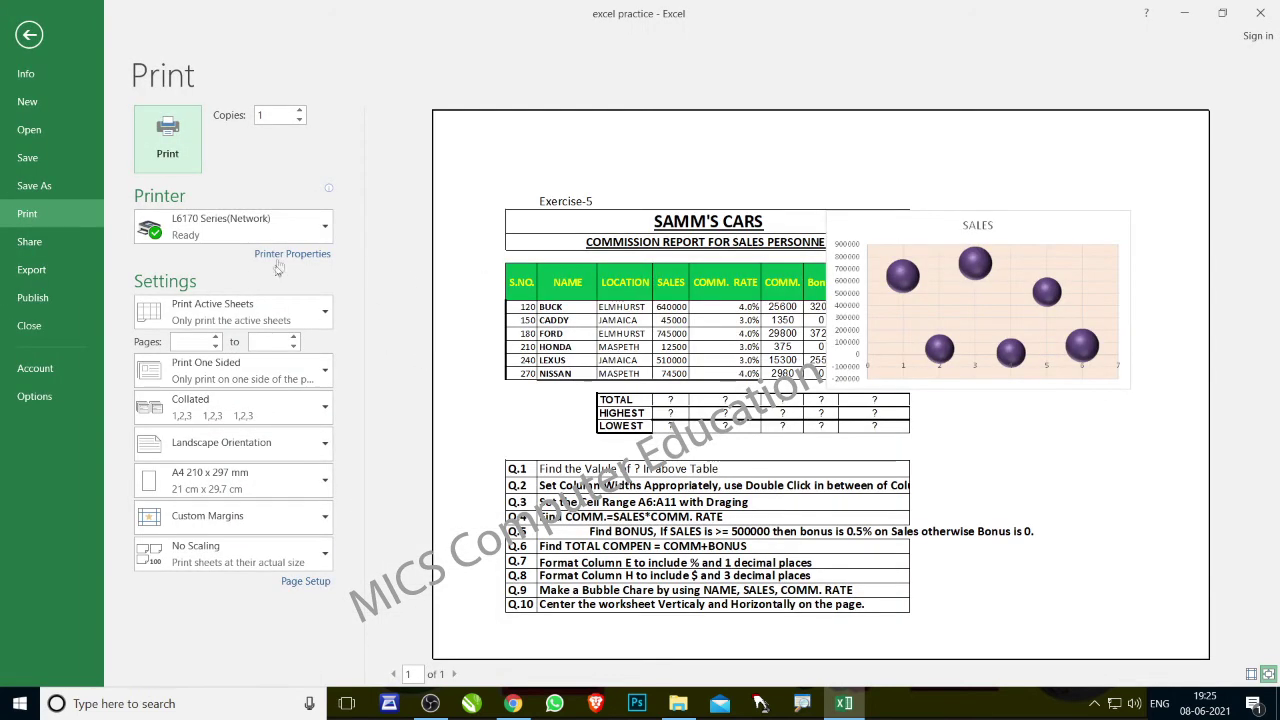
Step: Clear horizontal and vertical centring in Page Setup's Margins tab, then reopen the print preview
{"action": "left_click", "coordinate": [302, 581]}
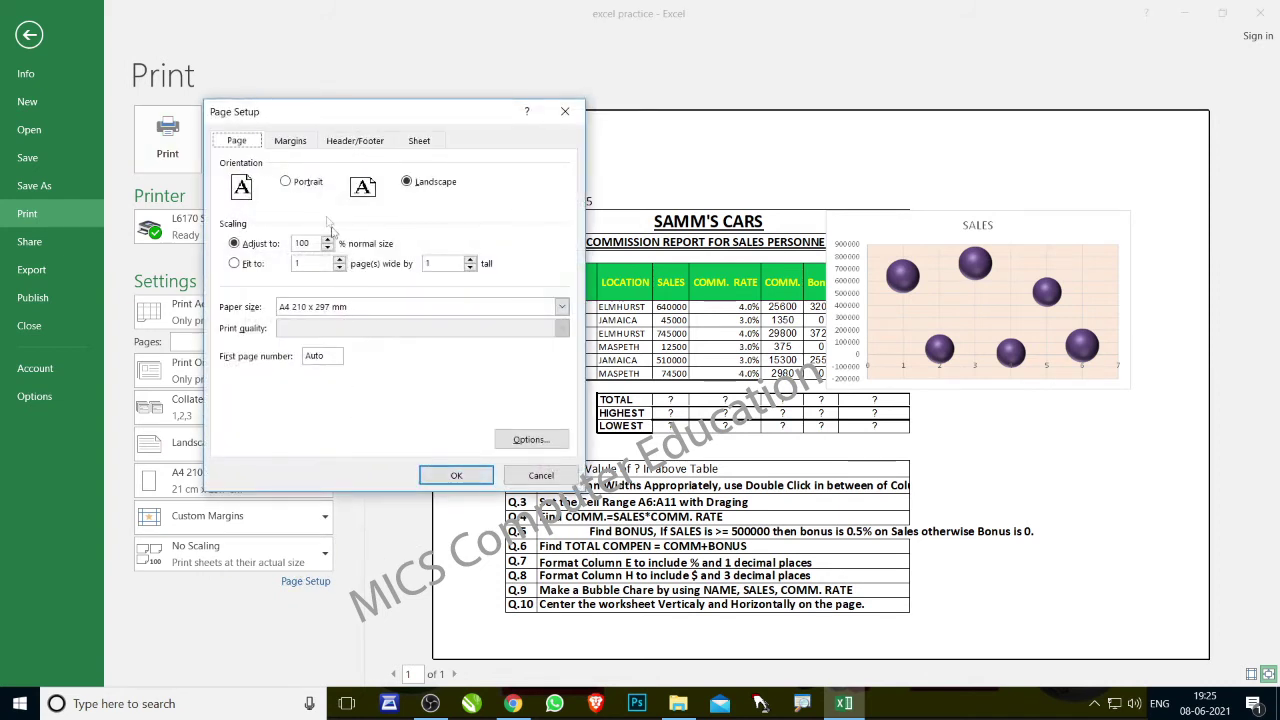
{"action": "left_click", "coordinate": [290, 141]}
{"action": "left_click", "coordinate": [262, 383]}
{"action": "left_click", "coordinate": [258, 400]}
{"action": "left_click", "coordinate": [456, 477]}
{"action": "key", "text": "Escape"}
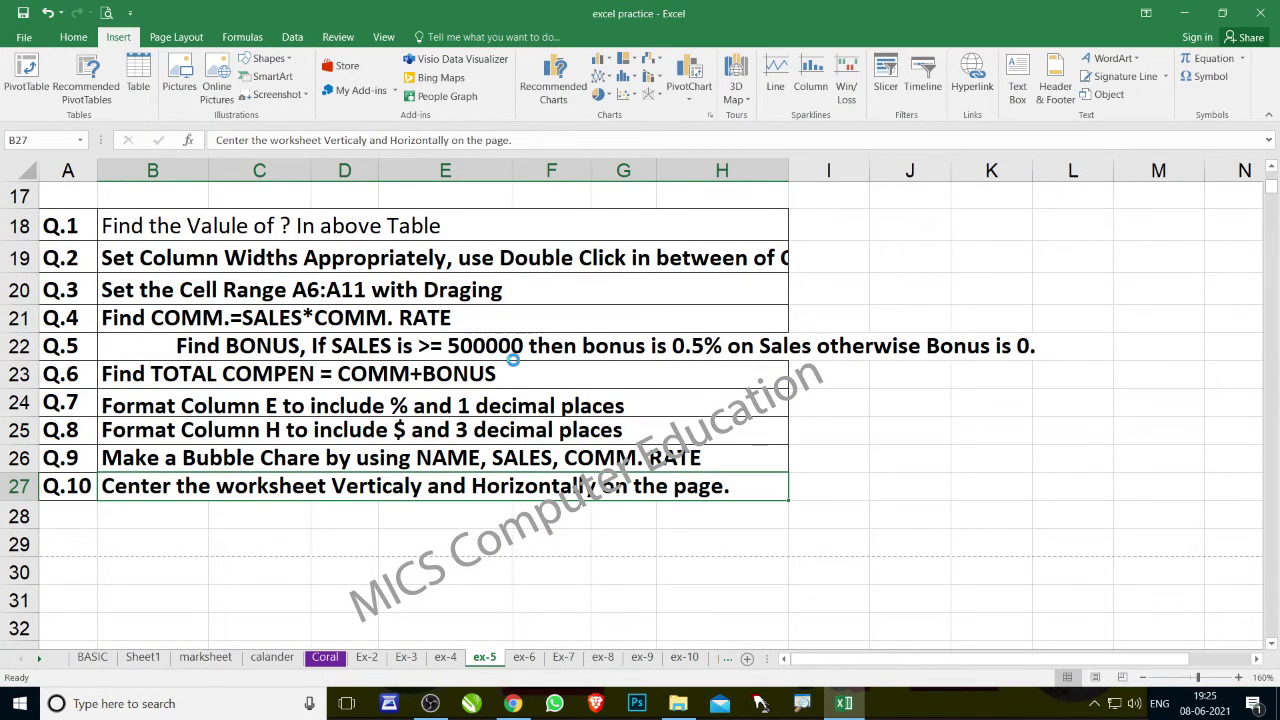
{"action": "key", "text": "ctrl+p"}
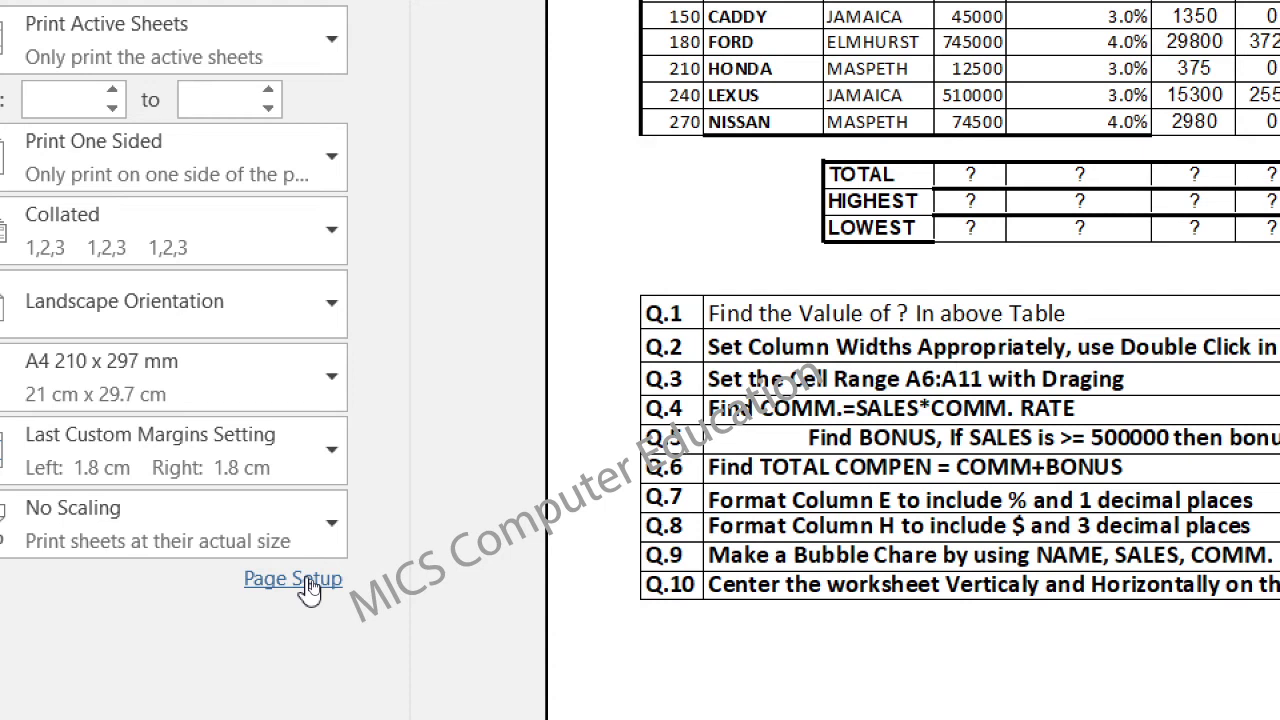
Step: Tick Center on page Horizontally and Vertically in the Margins tab and apply
{"action": "left_click", "coordinate": [305, 580]}
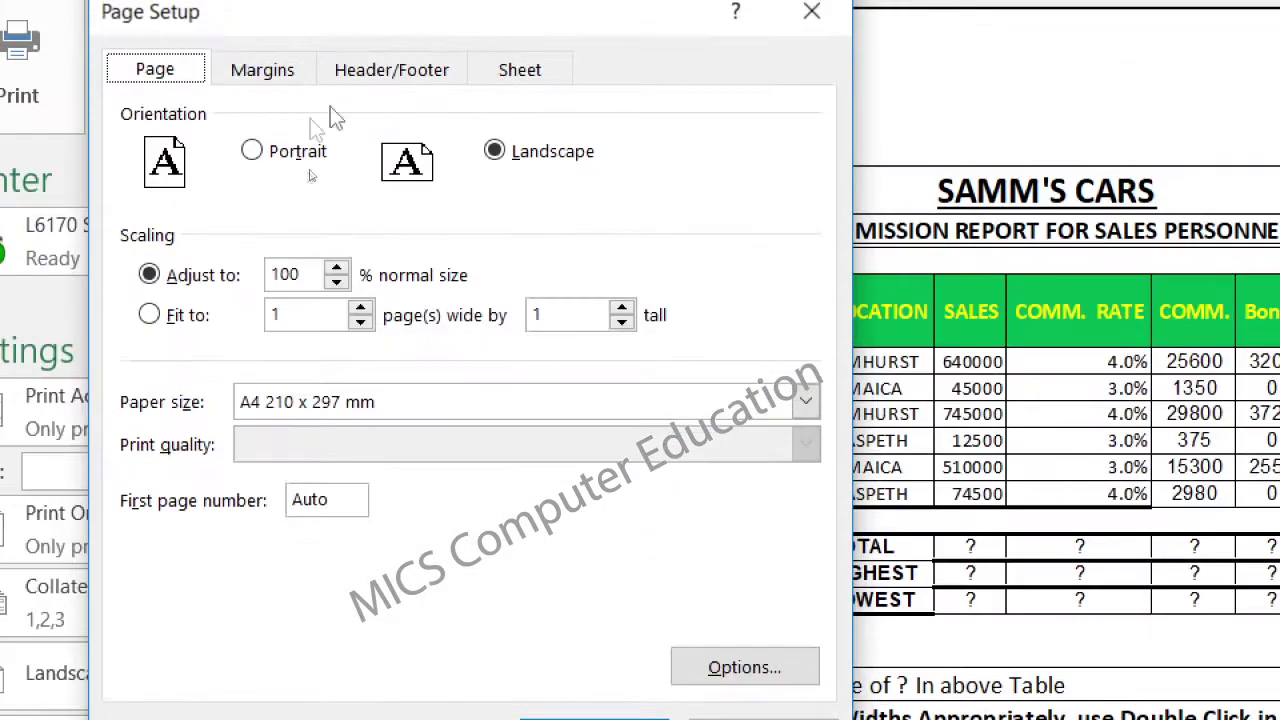
{"action": "left_click", "coordinate": [255, 88]}
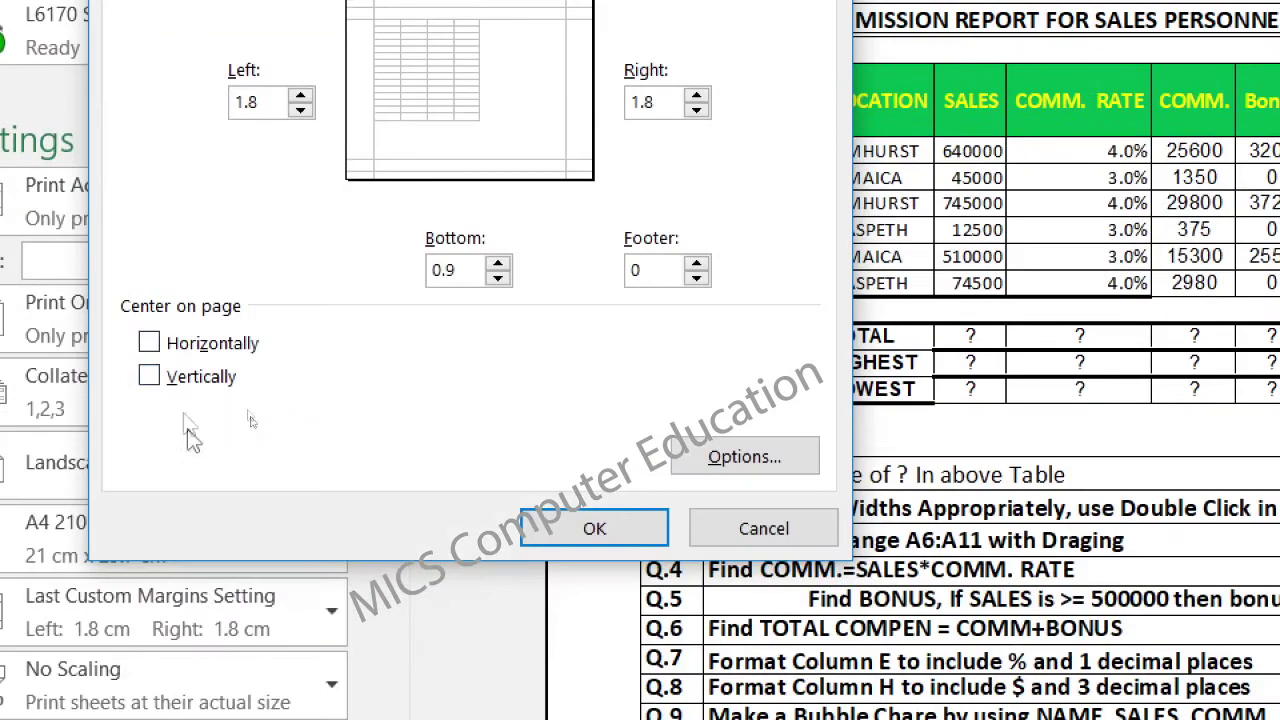
{"action": "left_click", "coordinate": [167, 344]}
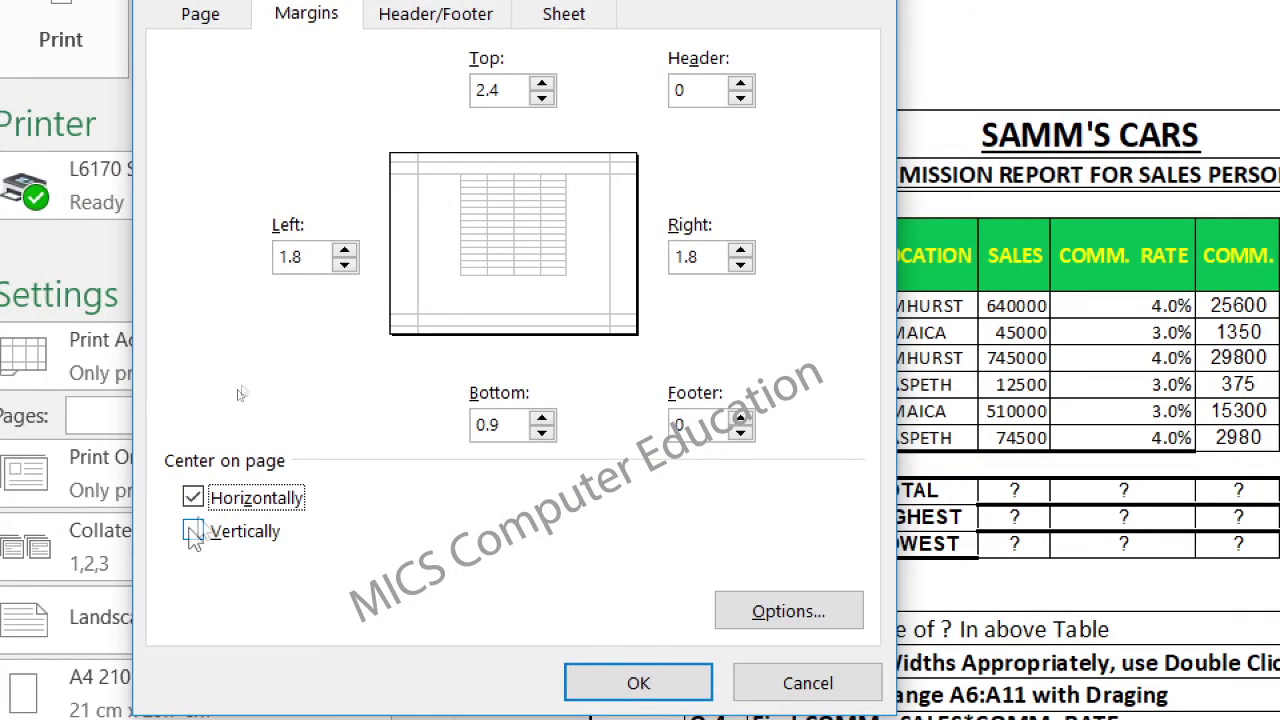
{"action": "left_click", "coordinate": [193, 497]}
{"action": "left_click", "coordinate": [193, 531]}
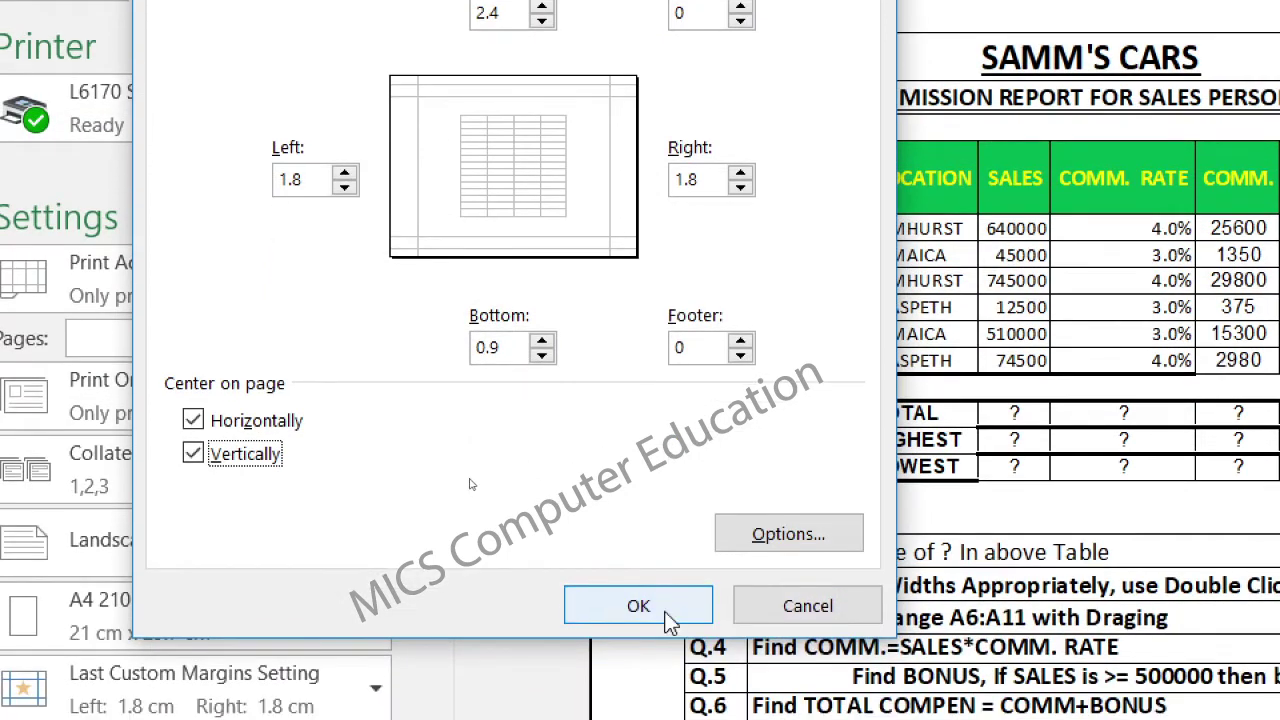
{"action": "left_click", "coordinate": [659, 610]}
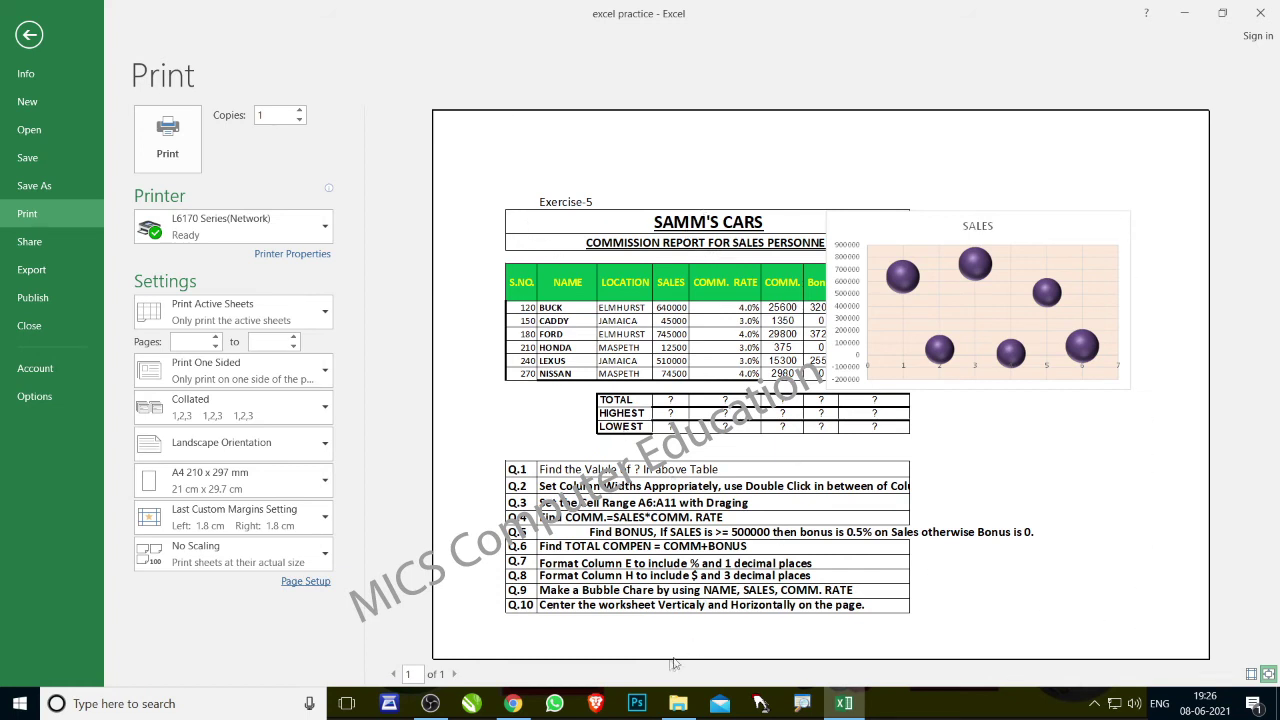
Step: Back on the worksheet, drag the SALES chart right, clear of the table
{"action": "key", "text": "Escape"}
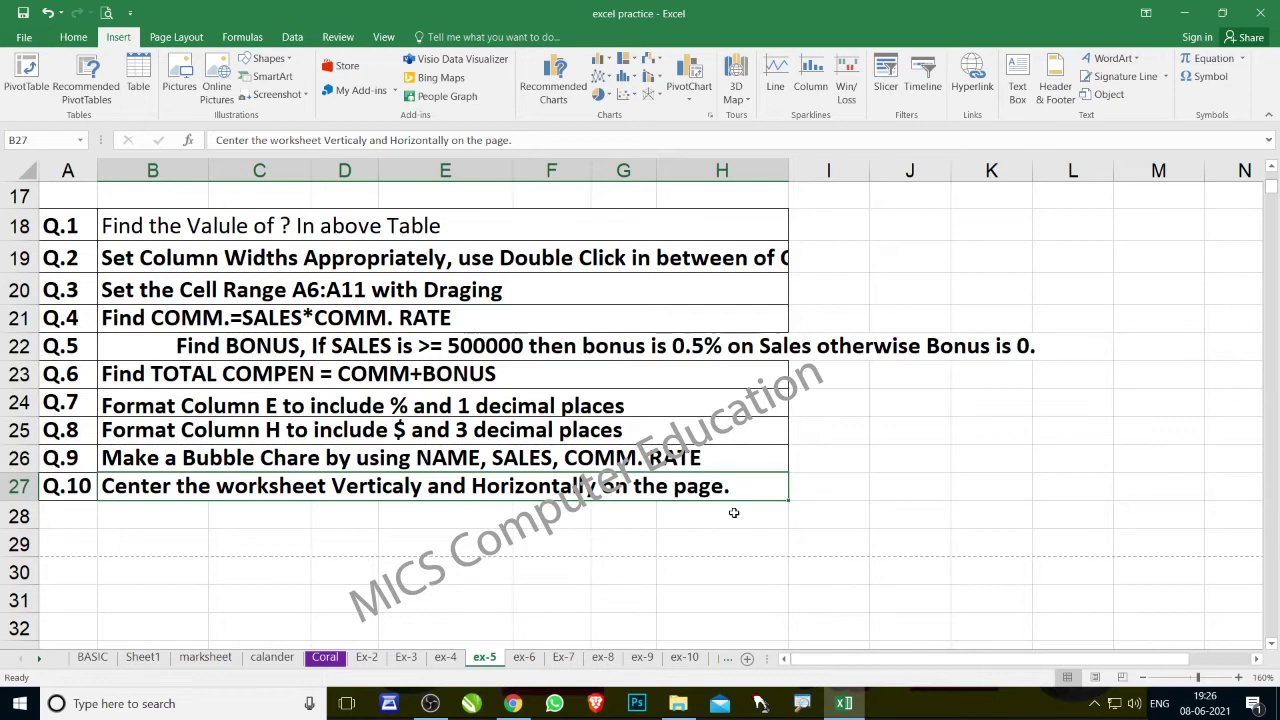
{"action": "scroll", "coordinate": [288, 470], "scroll_direction": "up", "scroll_amount": 3}
{"action": "scroll", "coordinate": [288, 470], "scroll_direction": "up", "scroll_amount": 3}
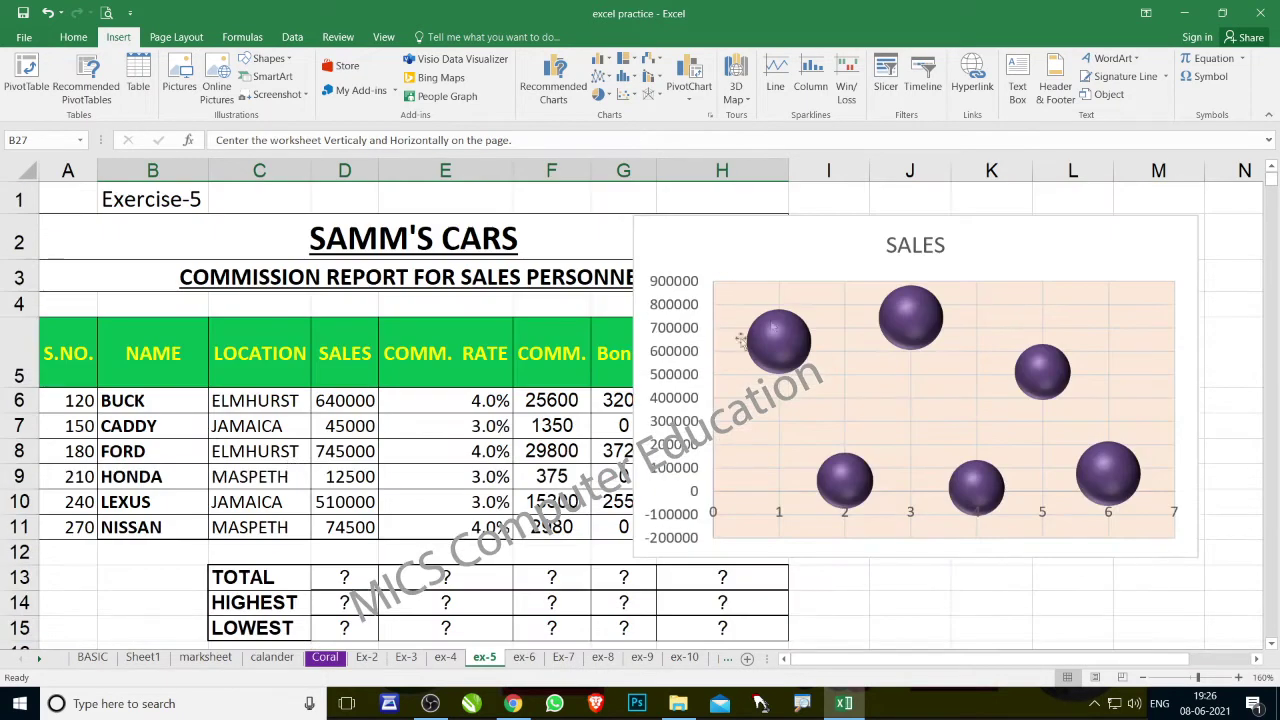
{"action": "left_click_drag", "start_coordinate": [805, 248], "coordinate": [975, 256]}
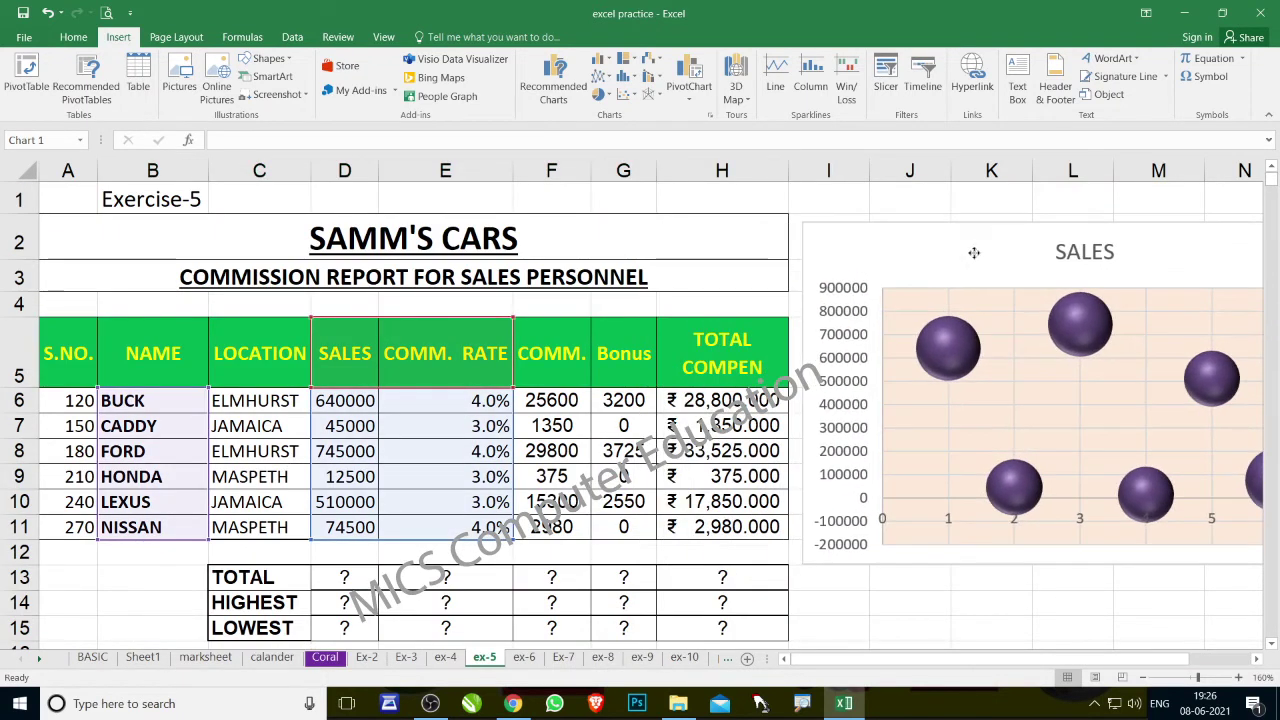
{"action": "left_click", "coordinate": [427, 417]}
Step: Select the table header row A5:H5 and the HONDA sales cell D9
{"action": "key", "text": "Home"}
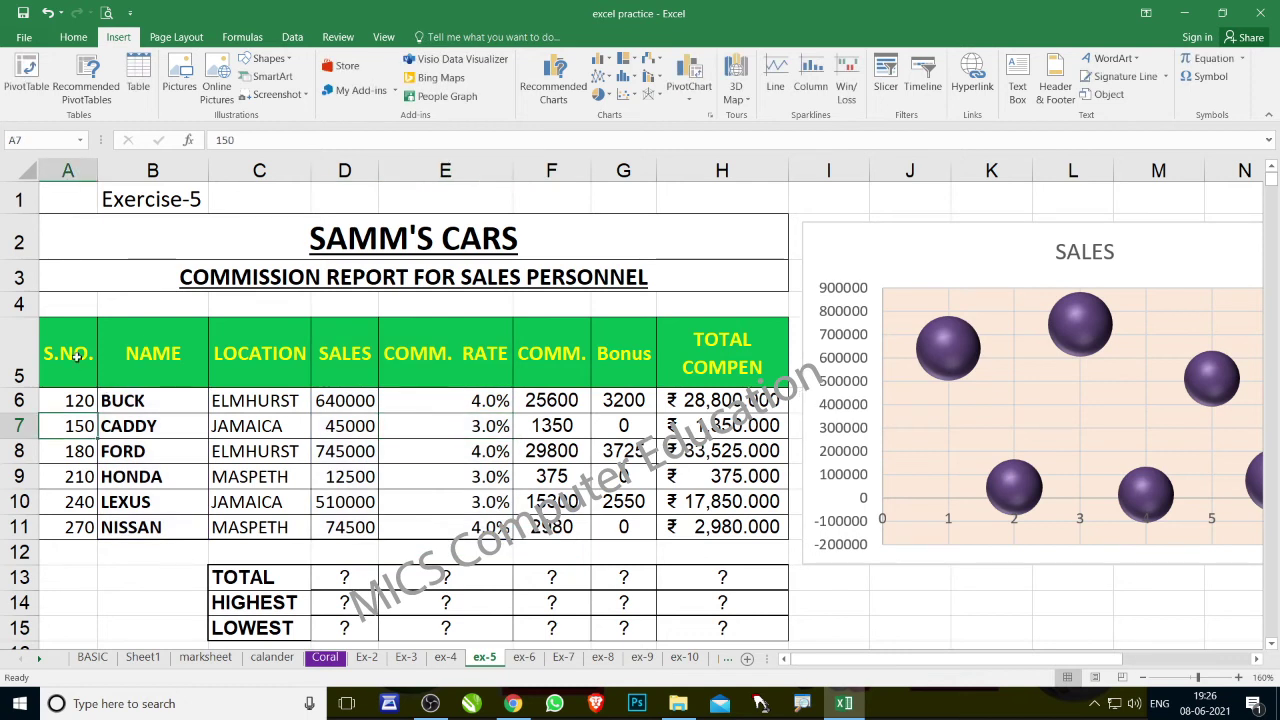
{"action": "left_click_drag", "start_coordinate": [76, 356], "coordinate": [691, 340]}
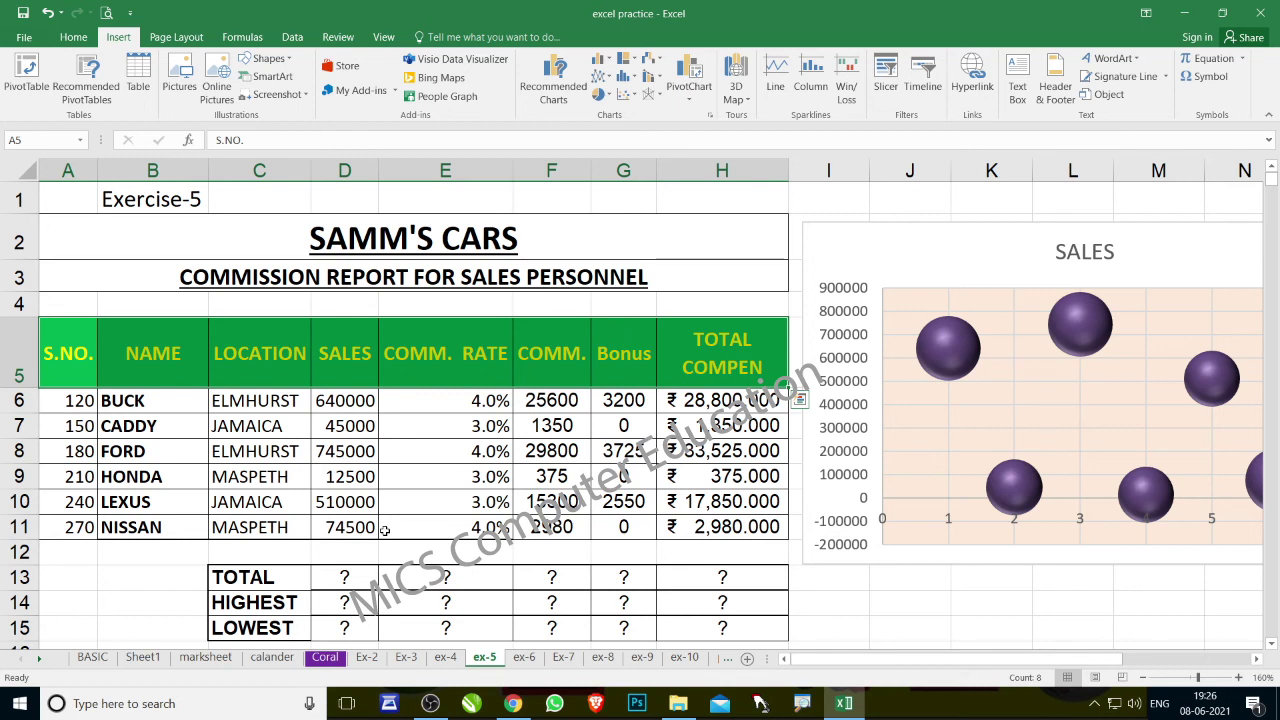
{"action": "left_click", "coordinate": [337, 481]}
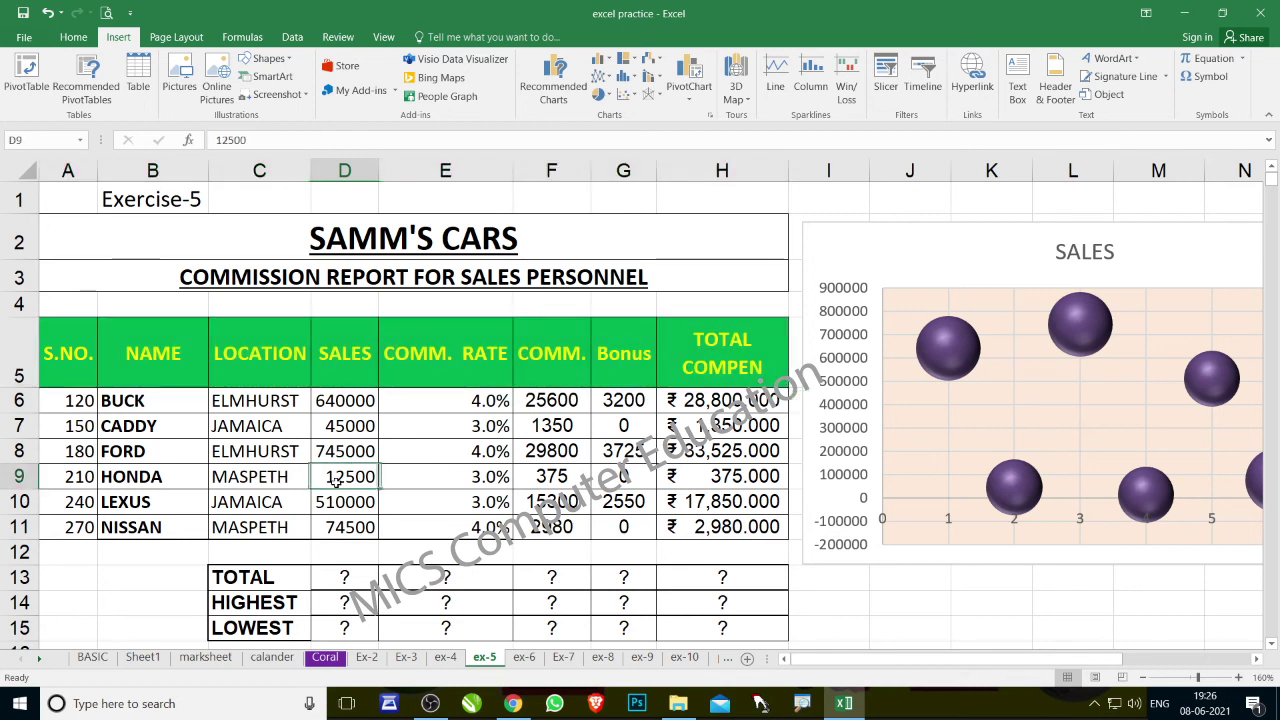
{"action": "key", "text": "Home"}
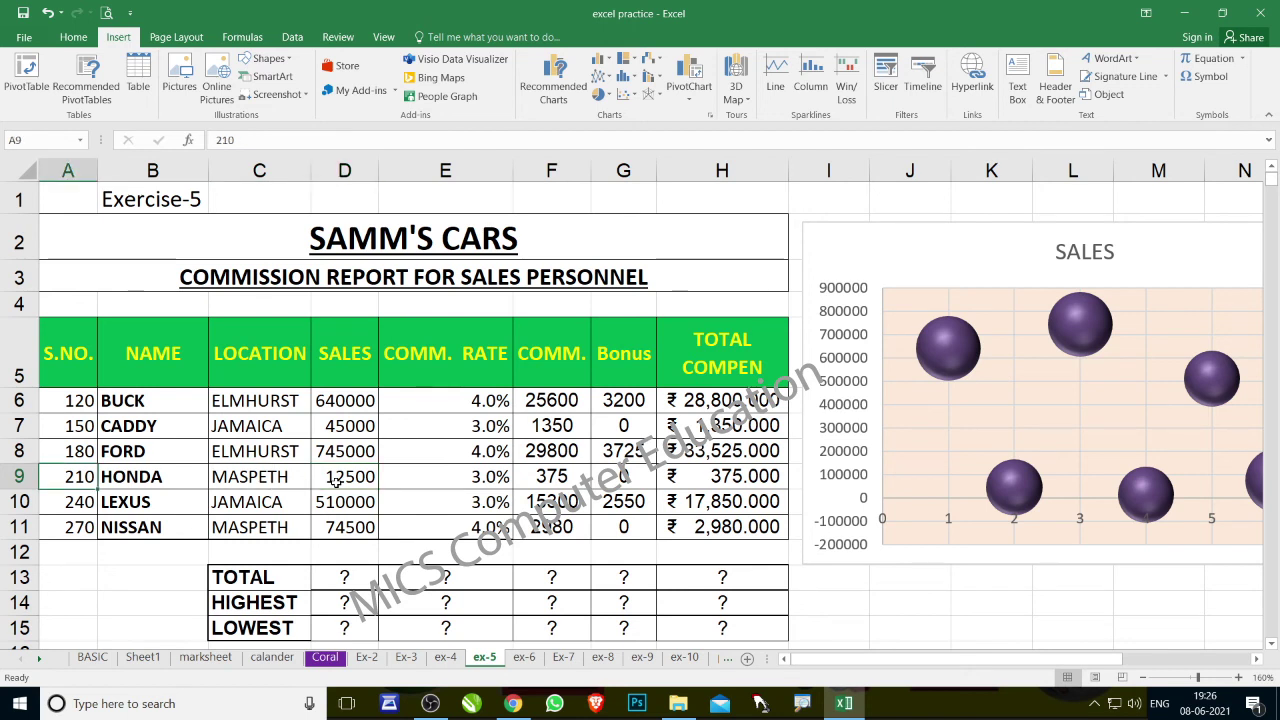
Step: Select the TOTAL, HIGHEST and LOWEST summary rows, D13:H15, to review them
{"action": "left_click", "coordinate": [342, 578]}
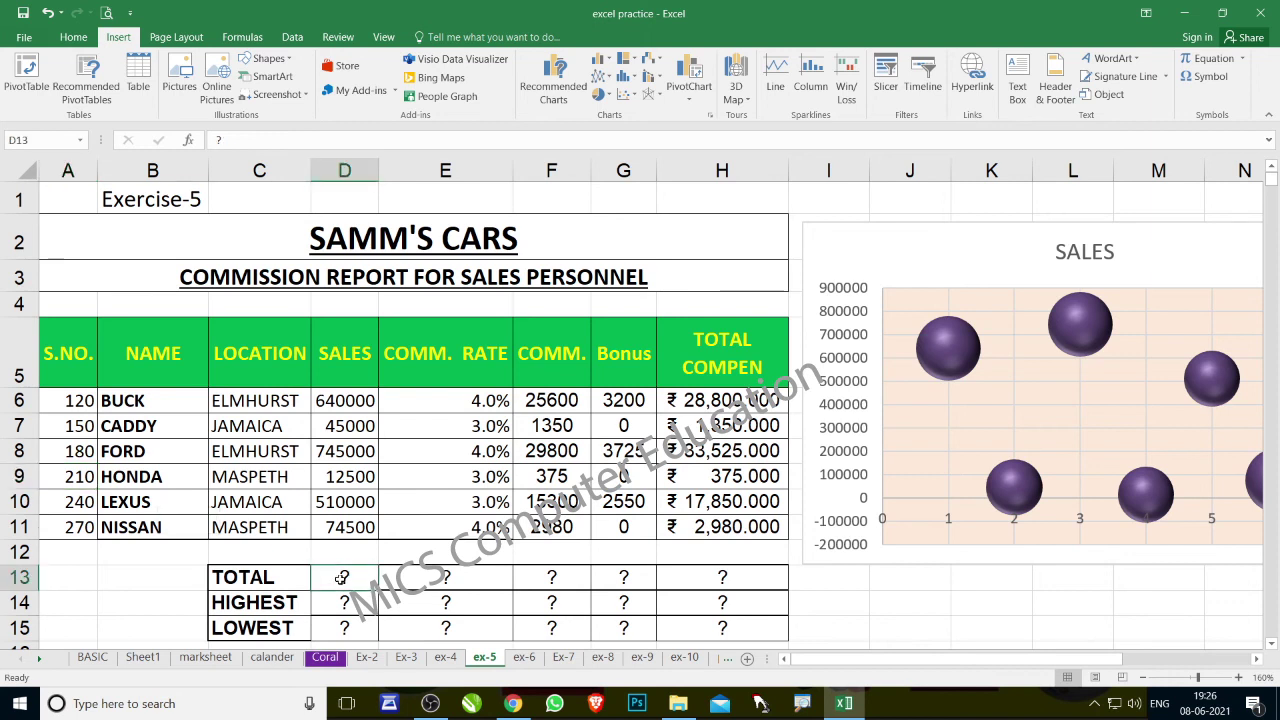
{"action": "key", "text": "shift+Right"}
{"action": "key", "text": "shift+Right"}
{"action": "key", "text": "shift+Right"}
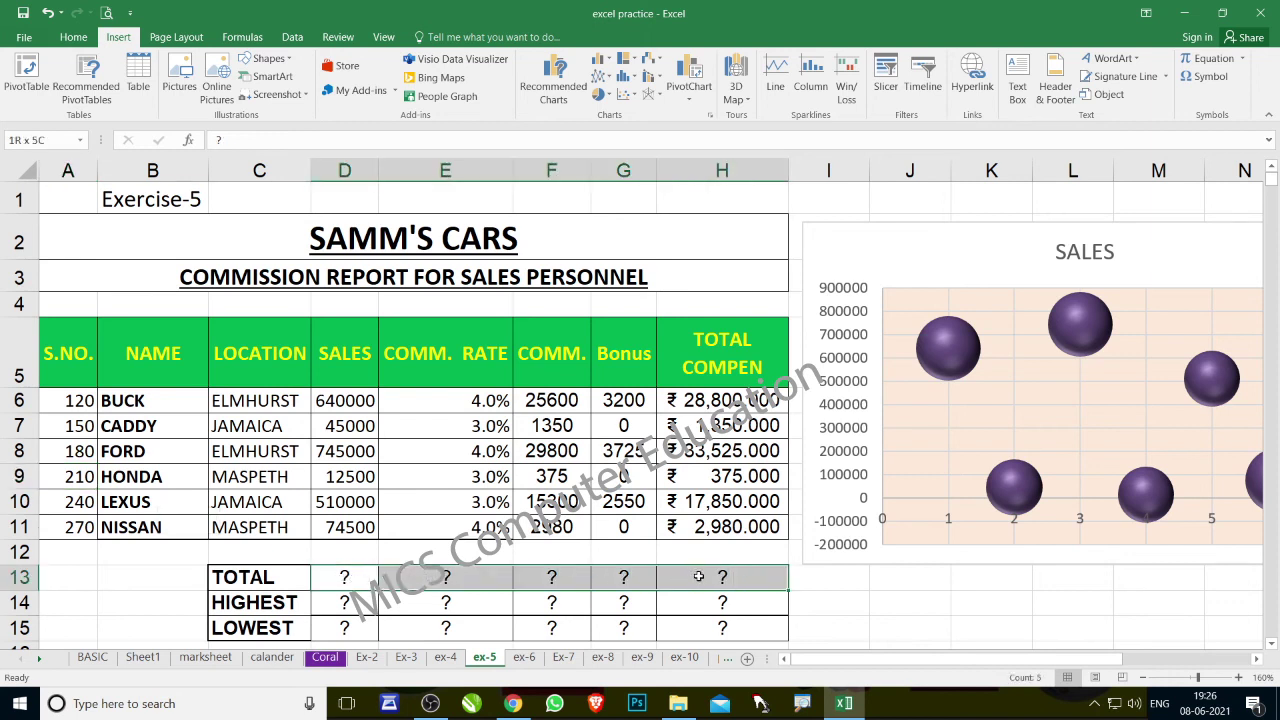
{"action": "left_click_drag", "start_coordinate": [362, 608], "coordinate": [700, 601]}
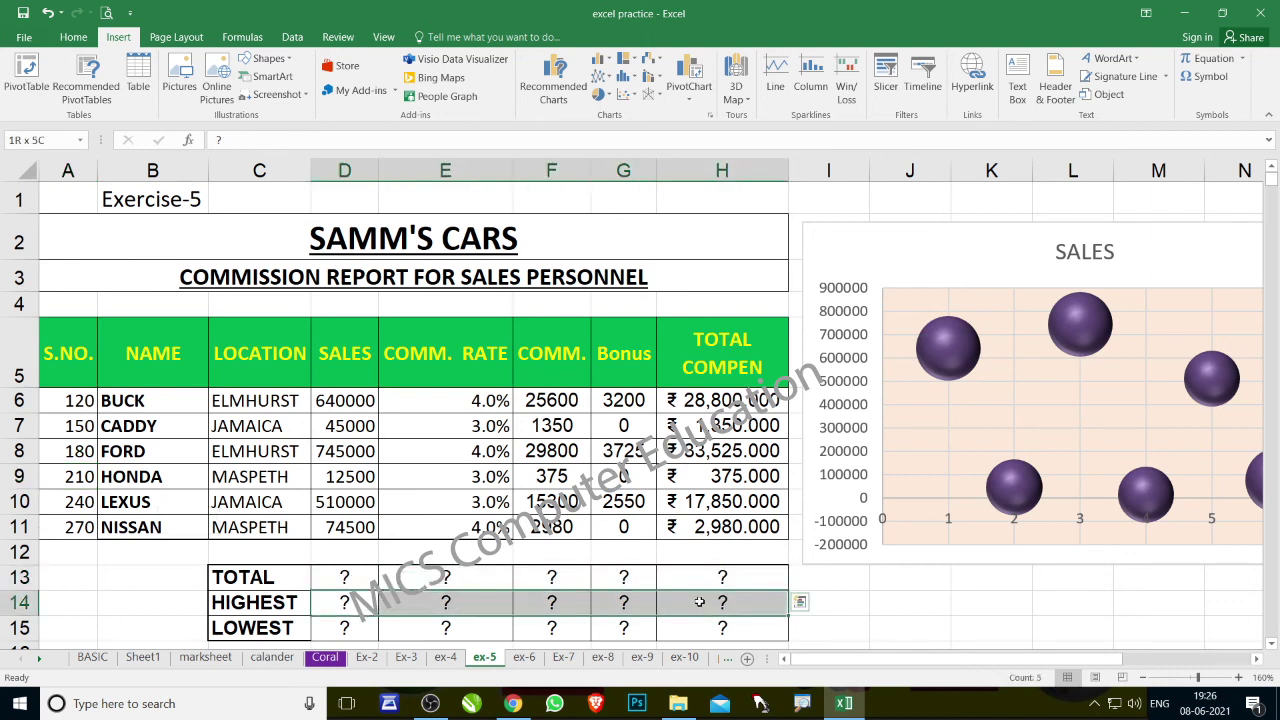
{"action": "left_click_drag", "start_coordinate": [332, 630], "coordinate": [696, 627]}
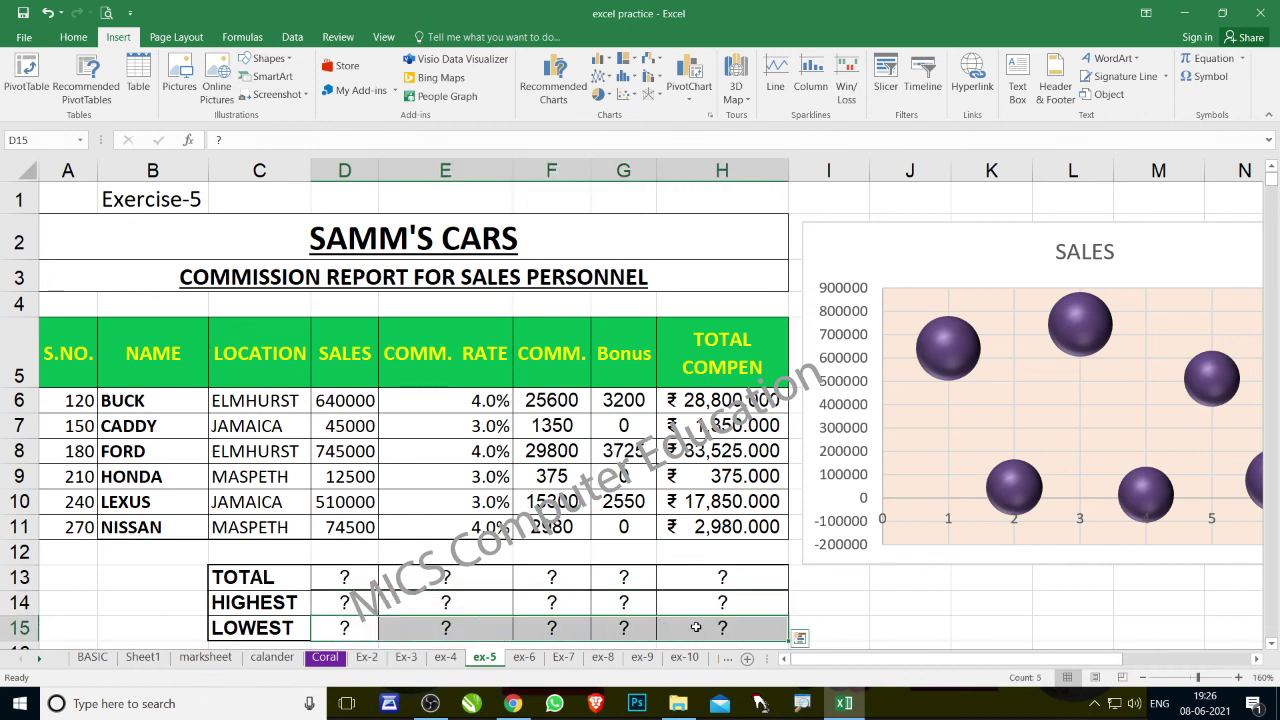
{"action": "scroll", "coordinate": [300, 512], "scroll_direction": "down", "scroll_amount": 1}
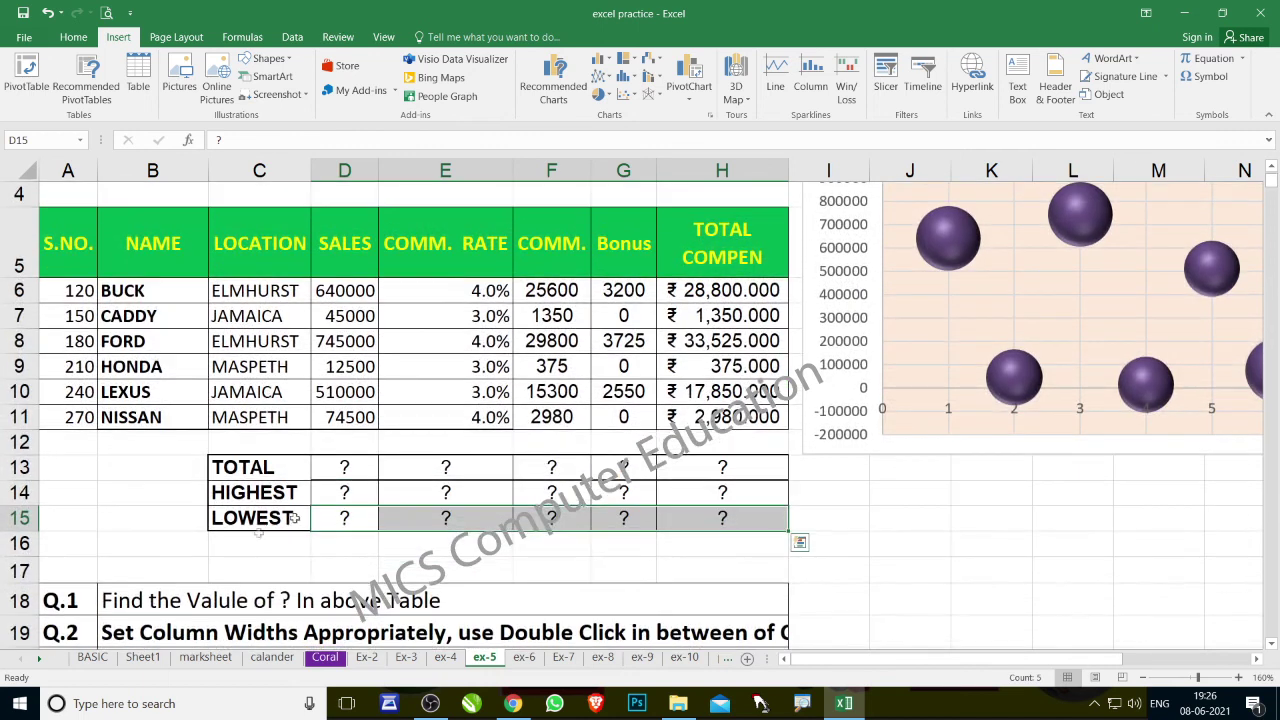
{"action": "left_click", "coordinate": [355, 467]}
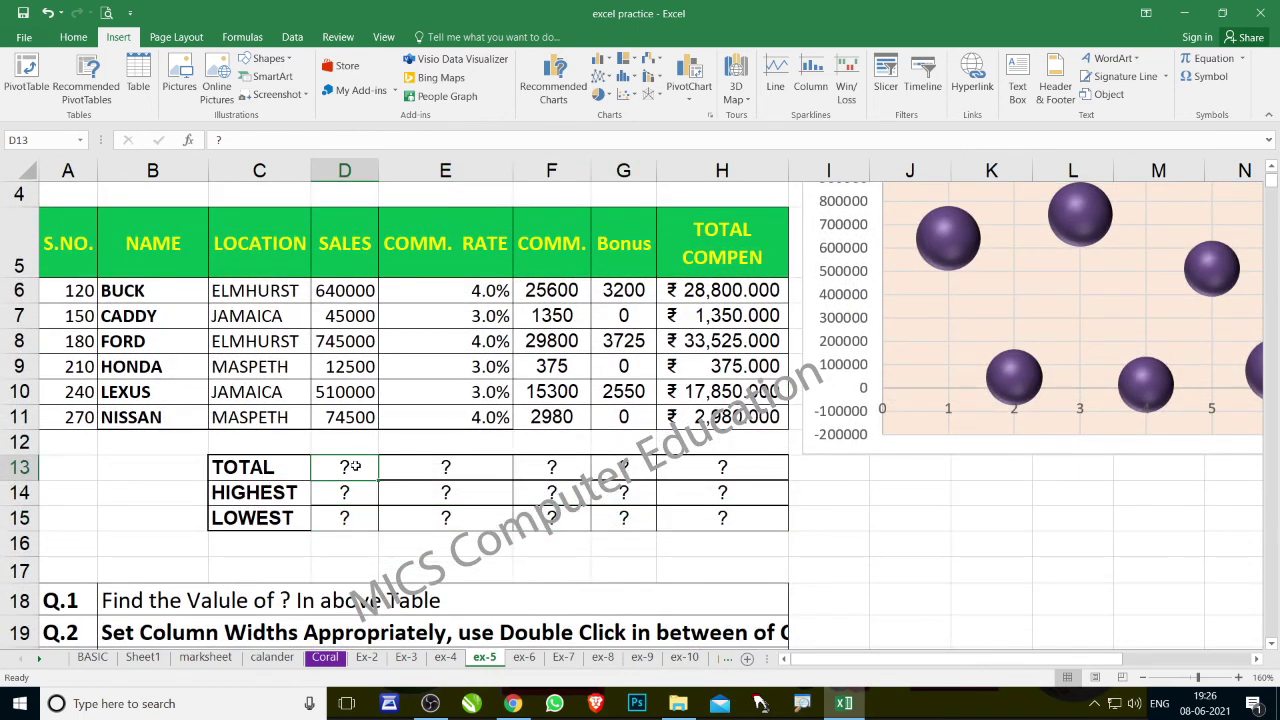
{"action": "left_click_drag", "start_coordinate": [355, 467], "coordinate": [678, 514]}
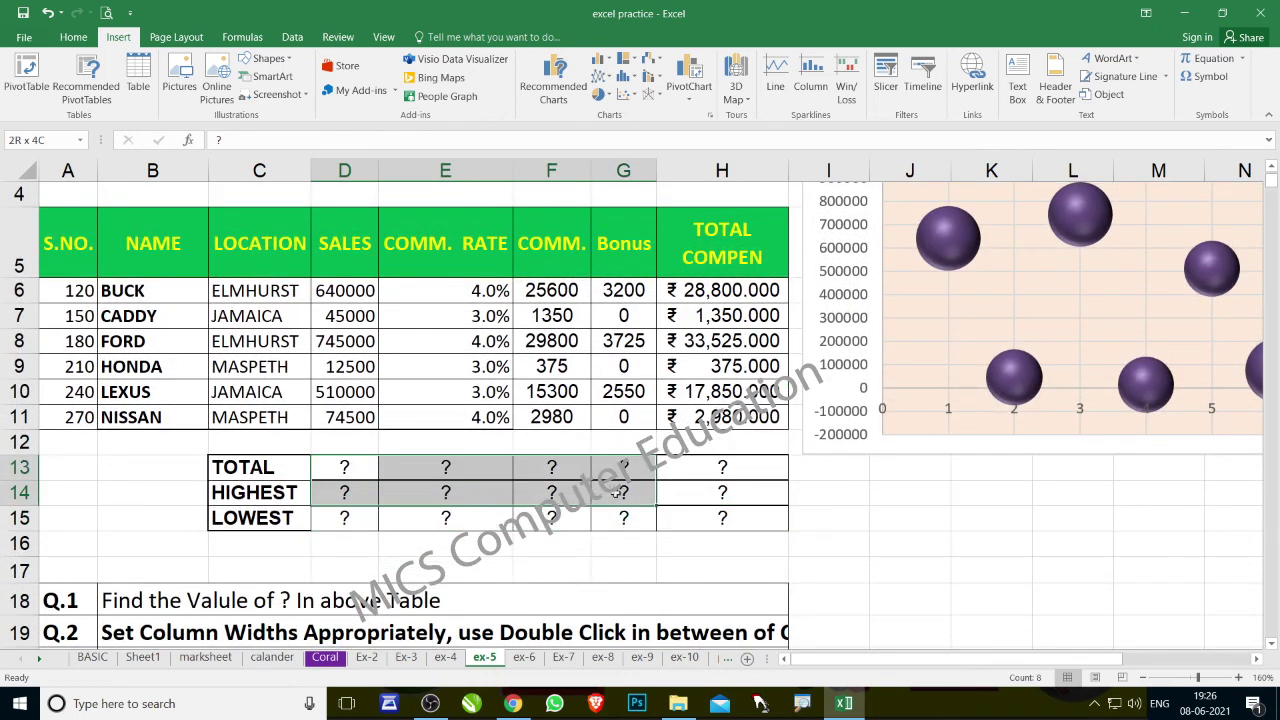
{"action": "left_click", "coordinate": [86, 478]}
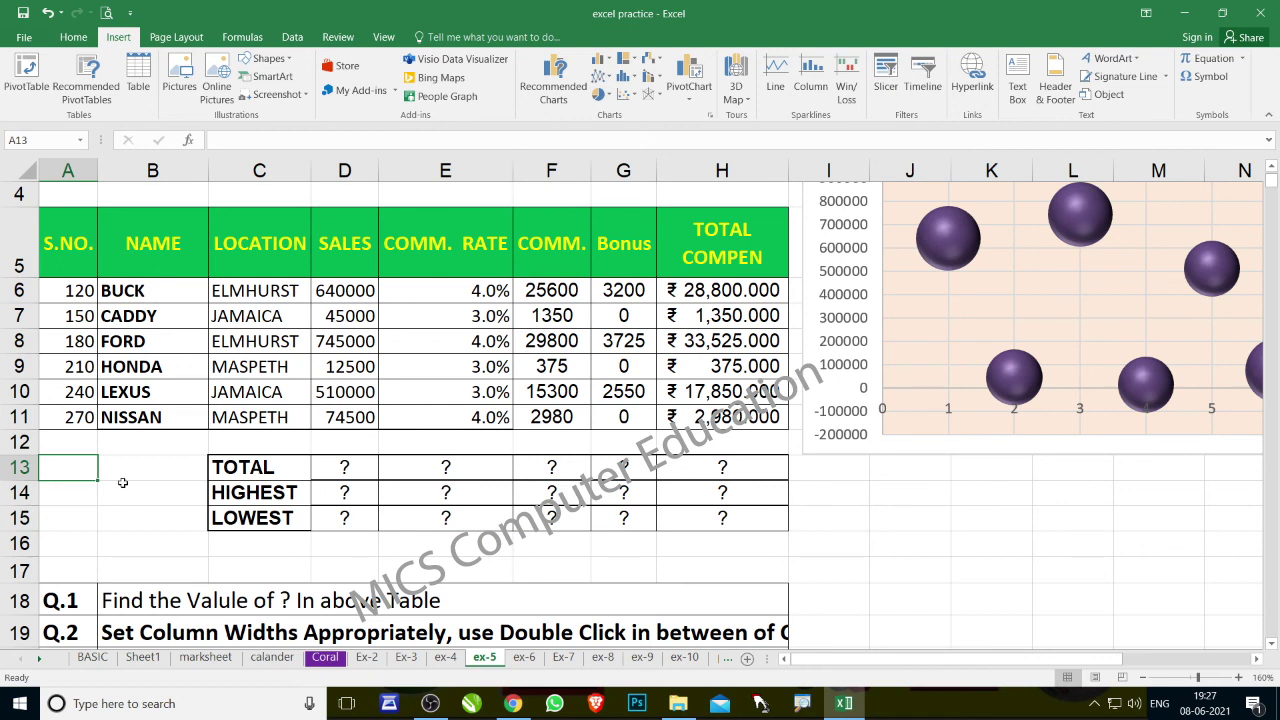
{"action": "scroll", "coordinate": [122, 483], "scroll_direction": "up", "scroll_amount": 1}
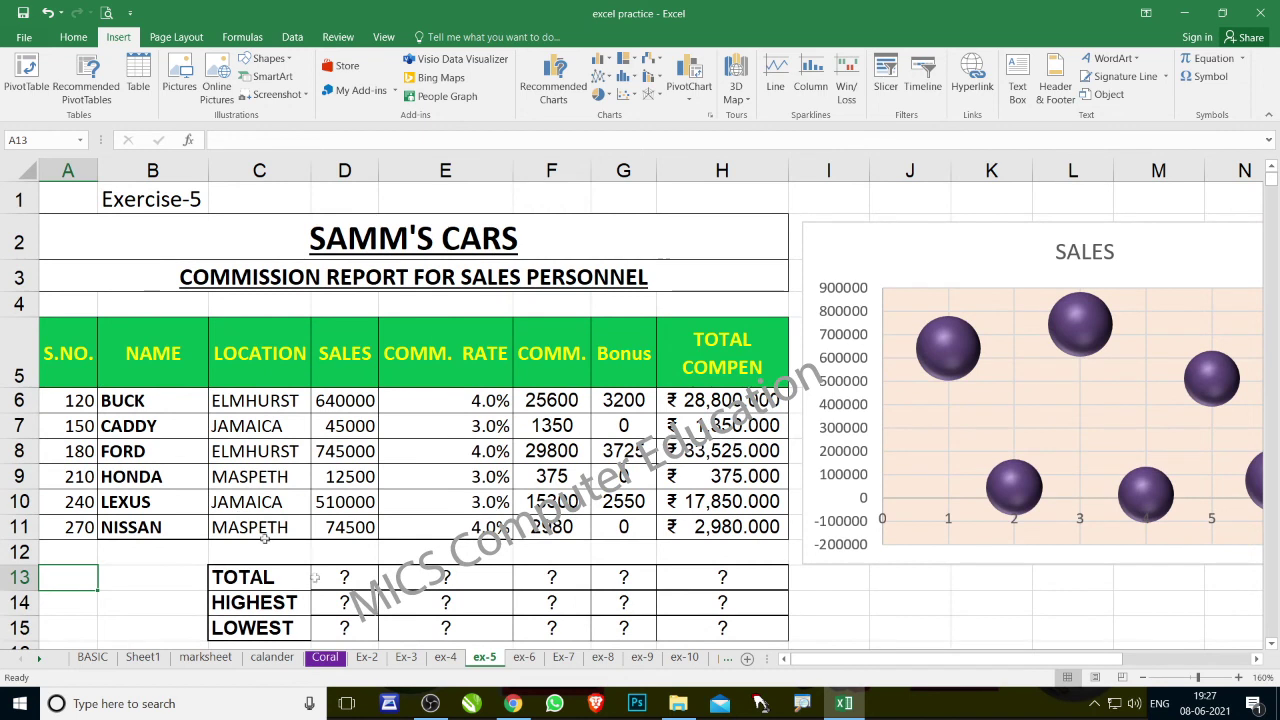